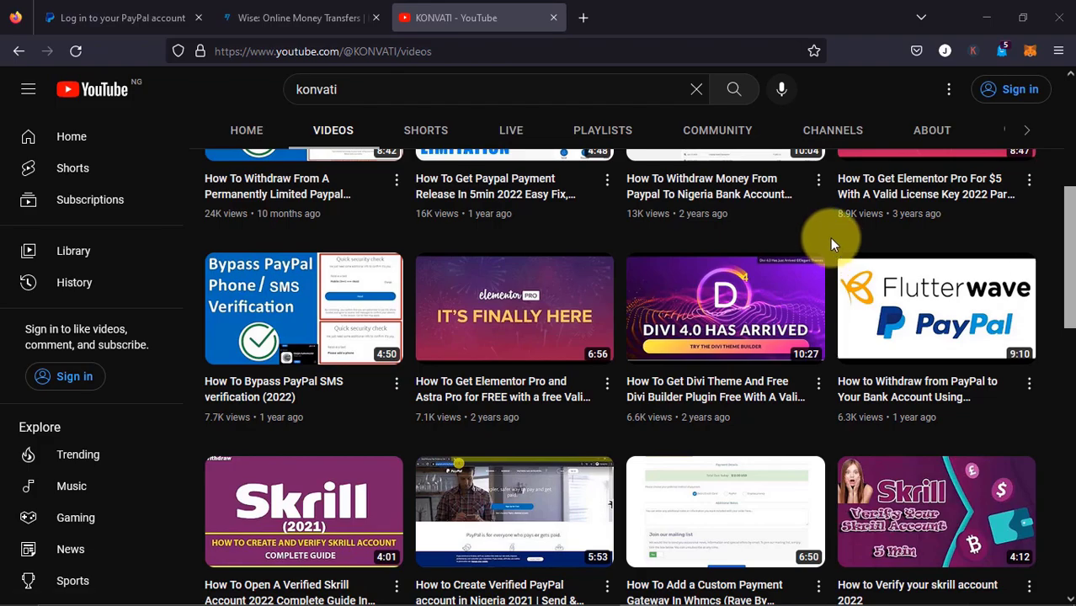
Switch from YouTube to the 'Wise - Account details' window
key("alt+Tab")
left_click(641, 230)
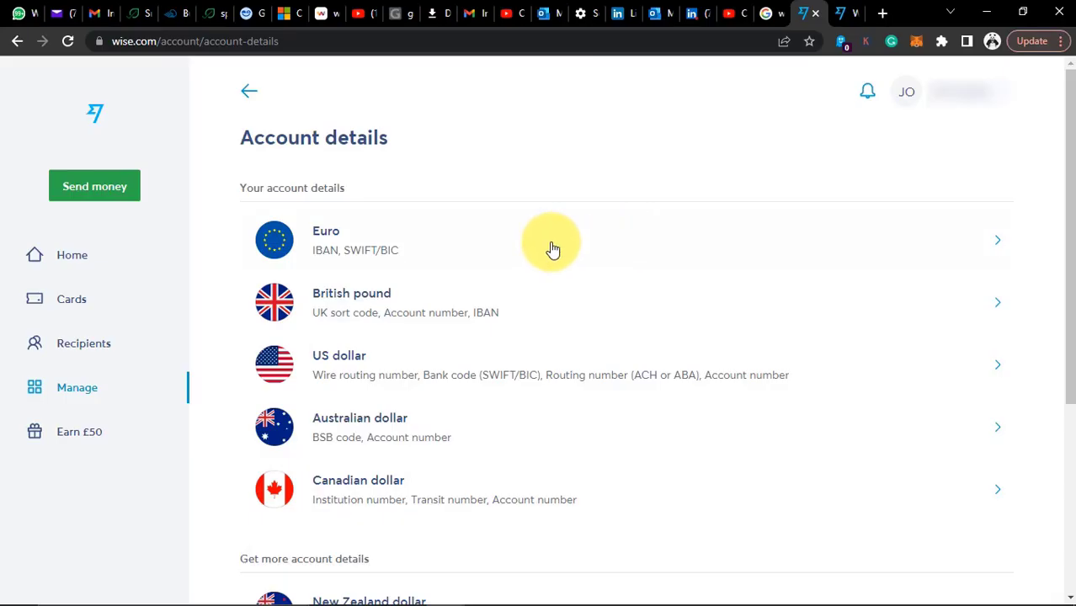
left_click(430, 248)
left_click(248, 93)
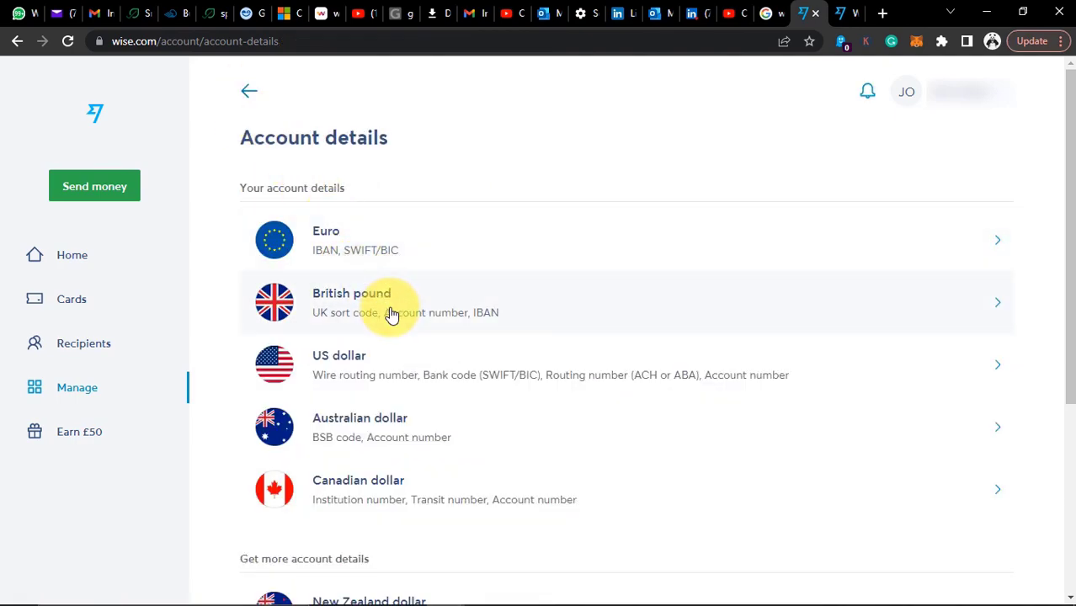
left_click(389, 313)
left_click(249, 92)
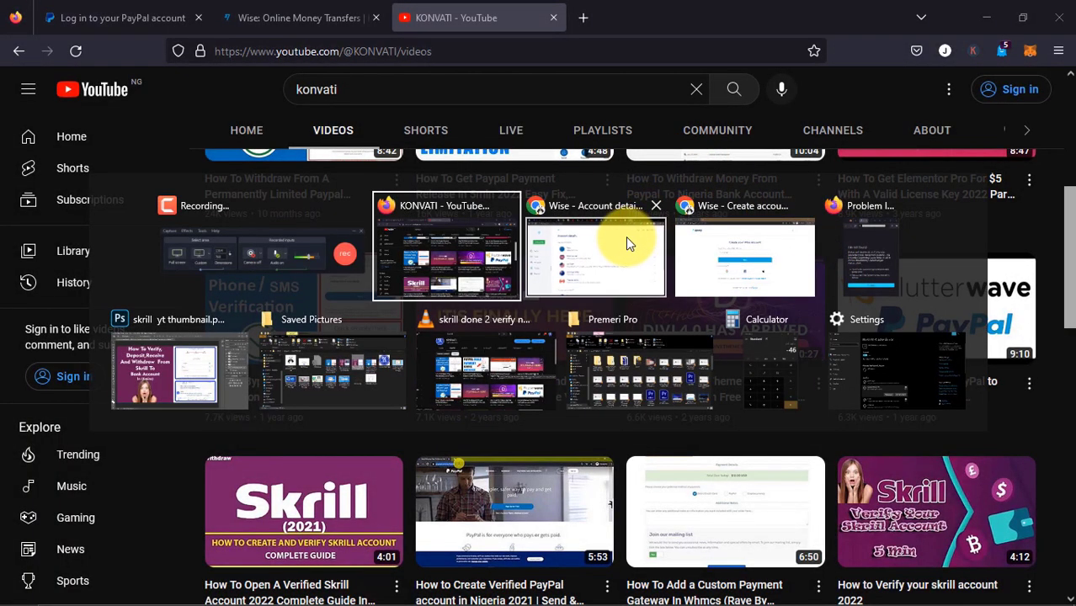
left_click(627, 238)
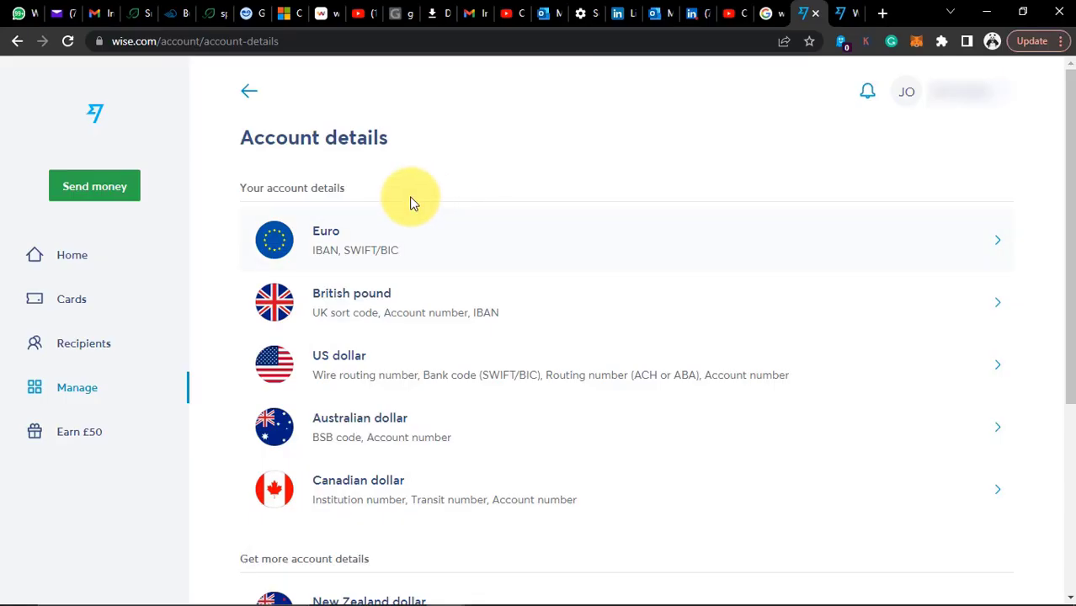
left_click(432, 249)
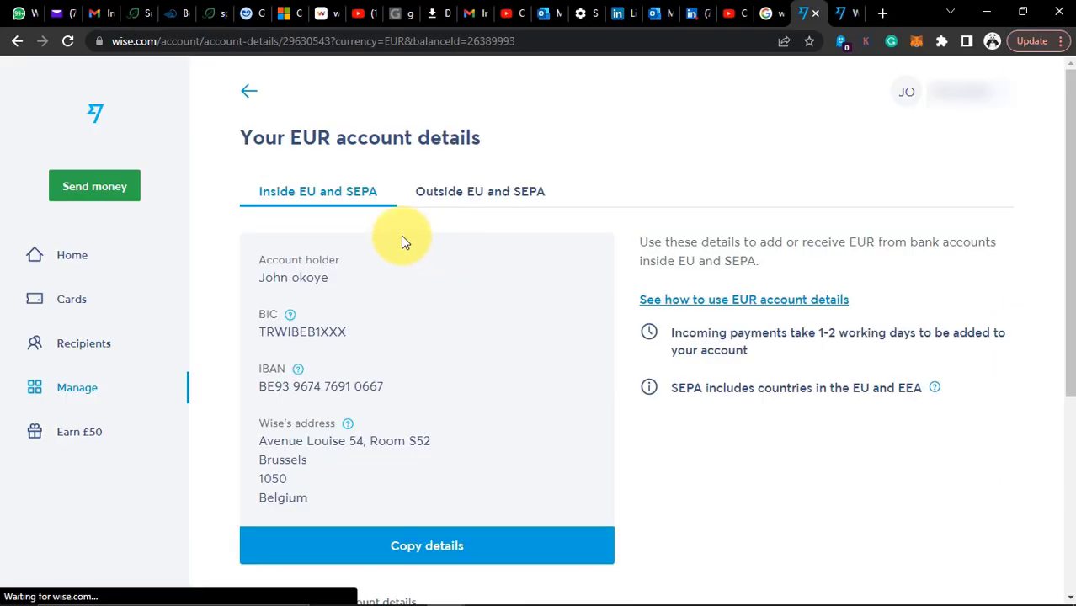
left_click(249, 95)
left_click(384, 307)
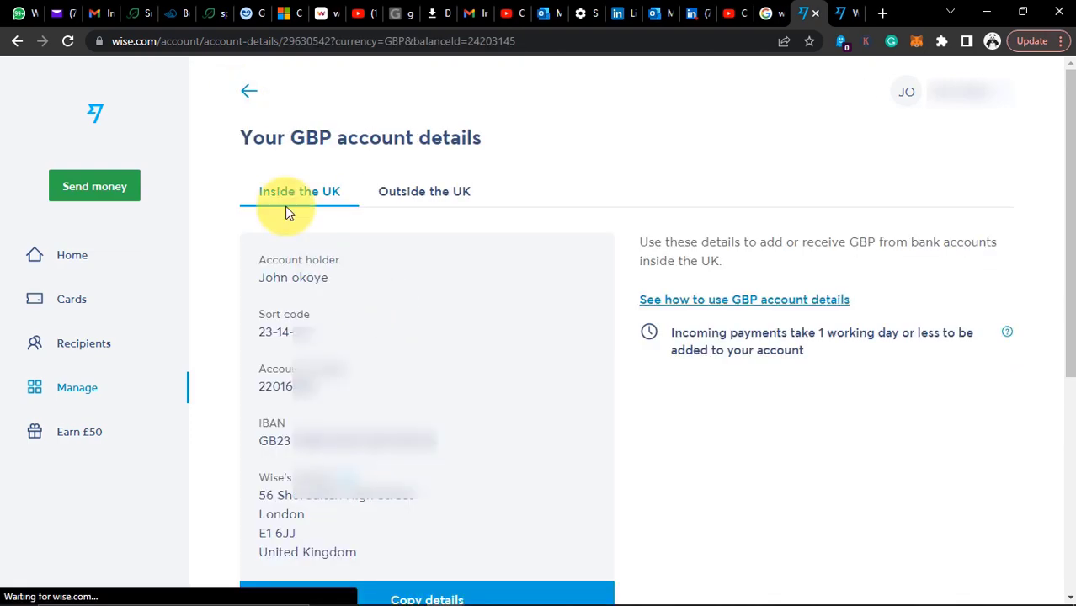
left_click(247, 94)
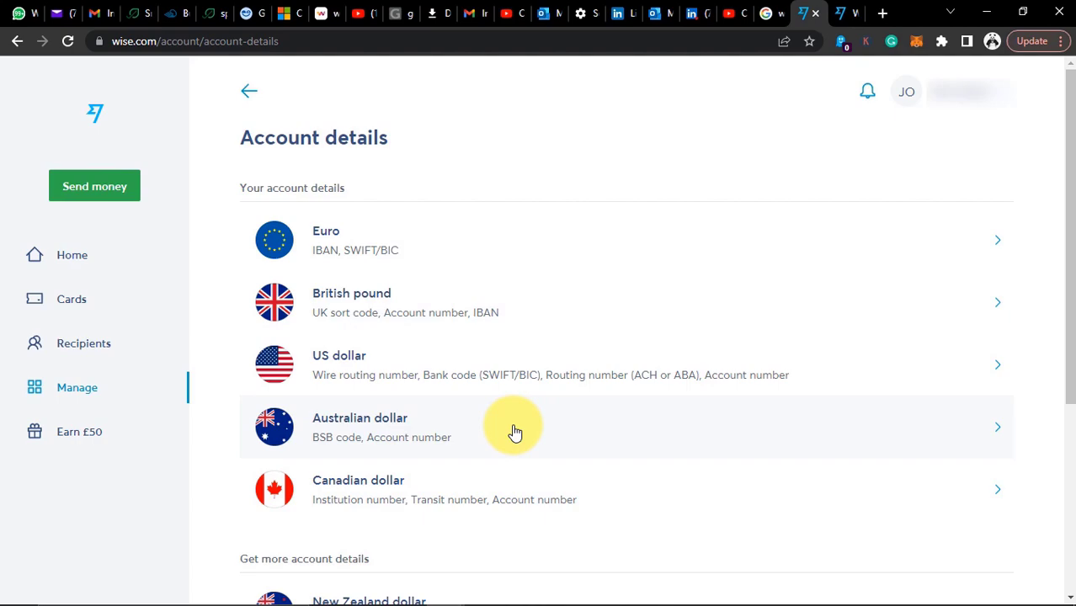
left_click(437, 493)
left_click(250, 96)
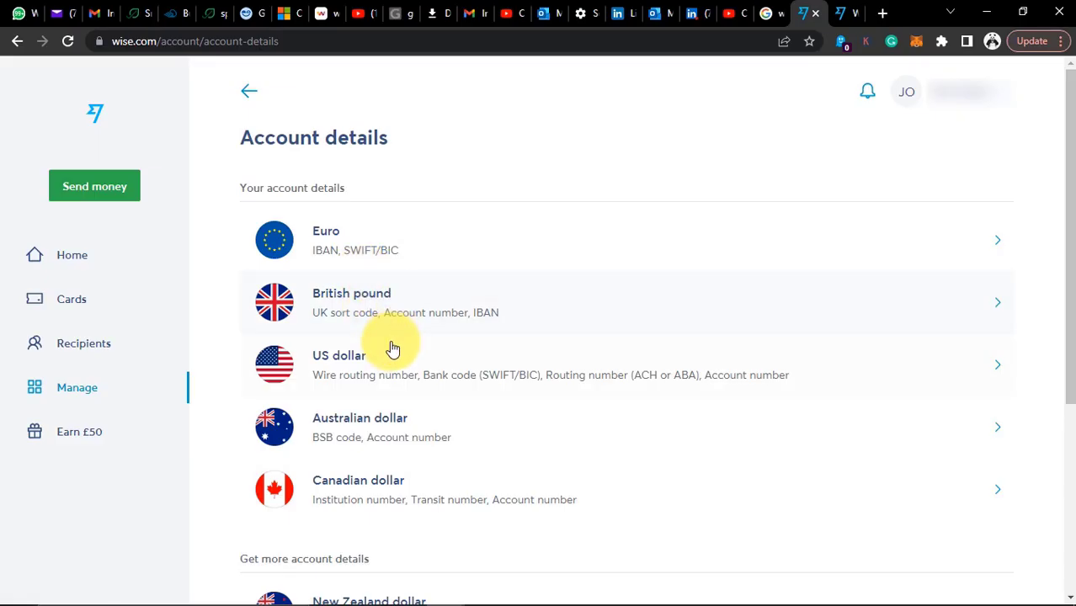
Open the US dollar account details in Wise
left_click(390, 351)
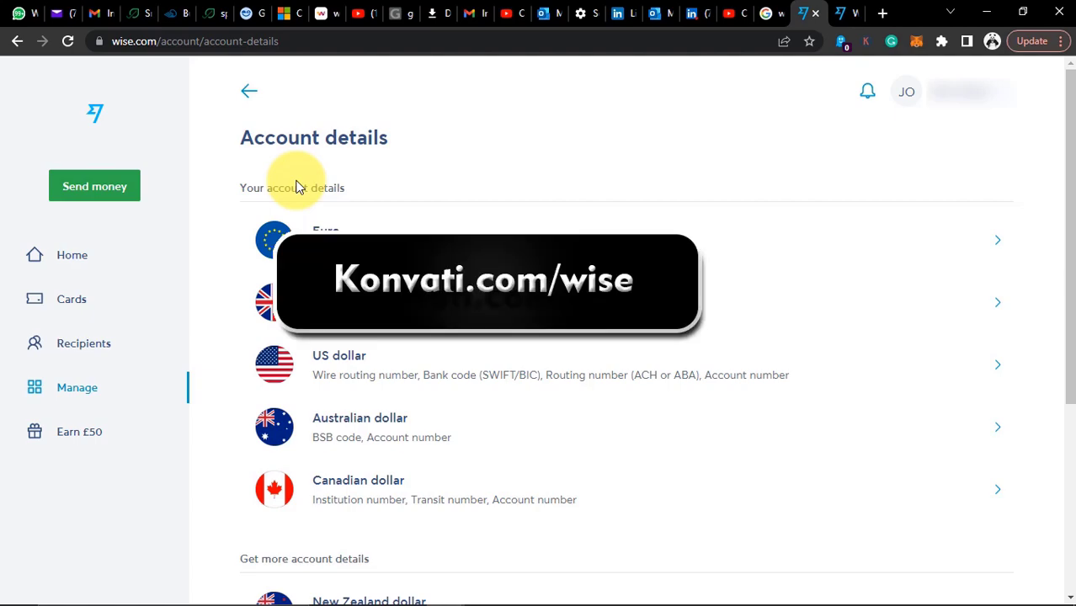
Switch to the incognito 'Wise - Create account' window
key("alt+Tab")
key("alt+Tab")
key("alt+Tab")
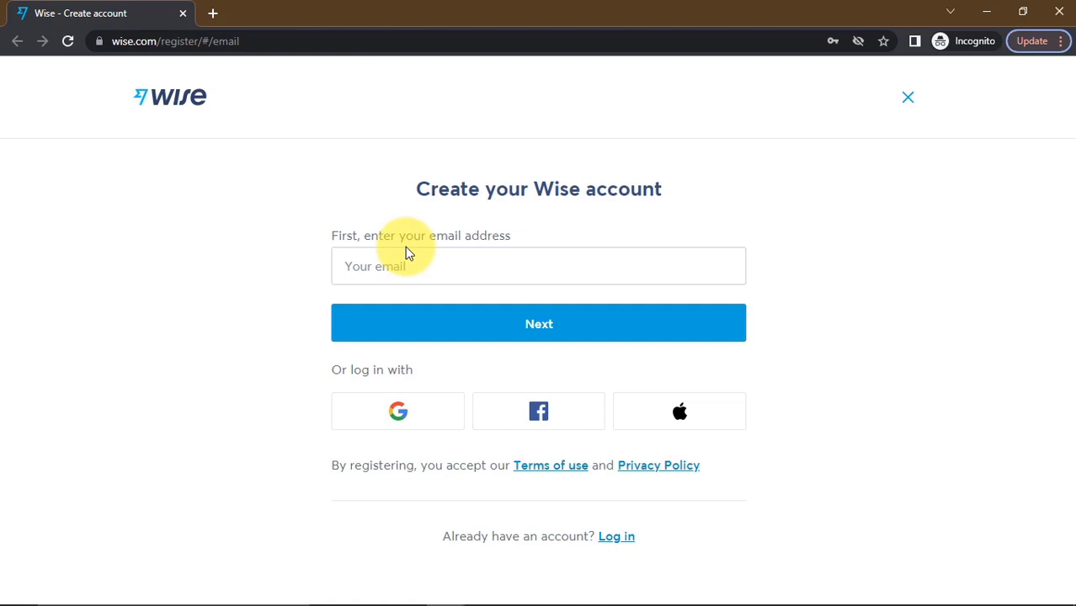
Enter the new account's email address and submit it
left_click(412, 266)
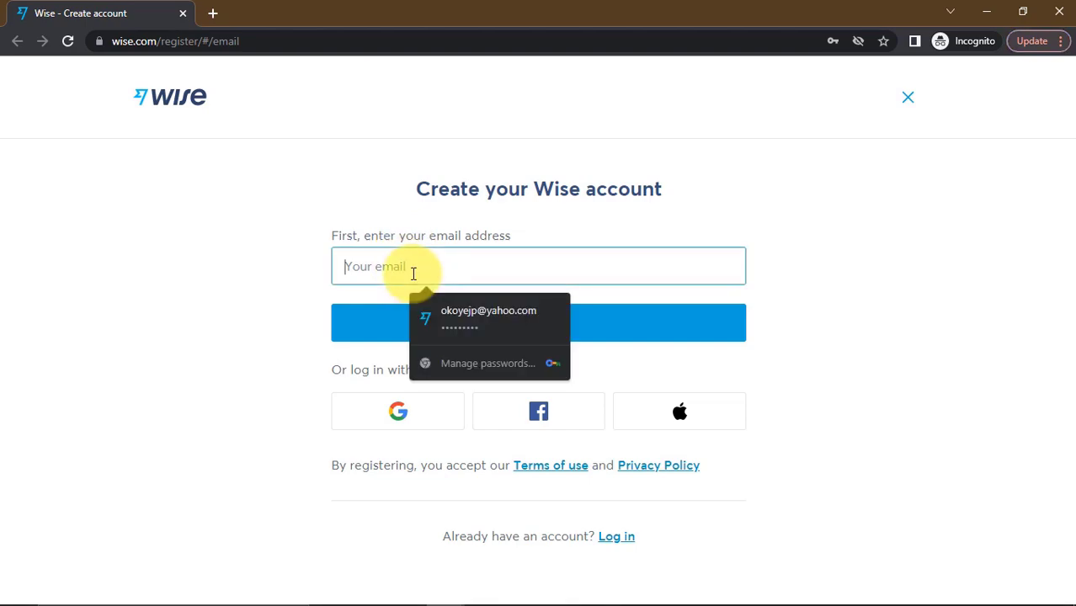
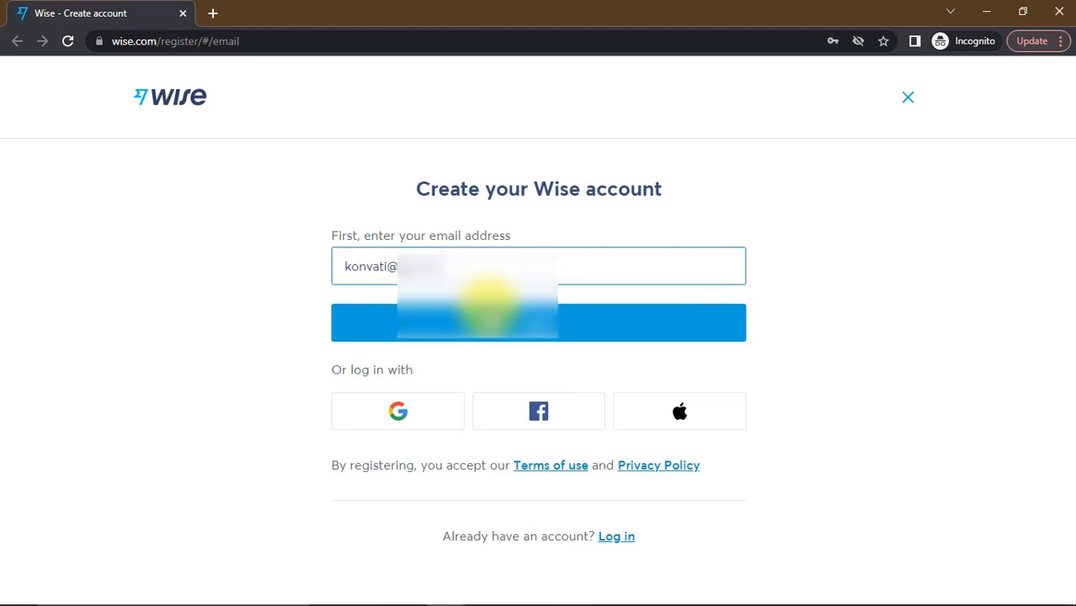
left_click(492, 308)
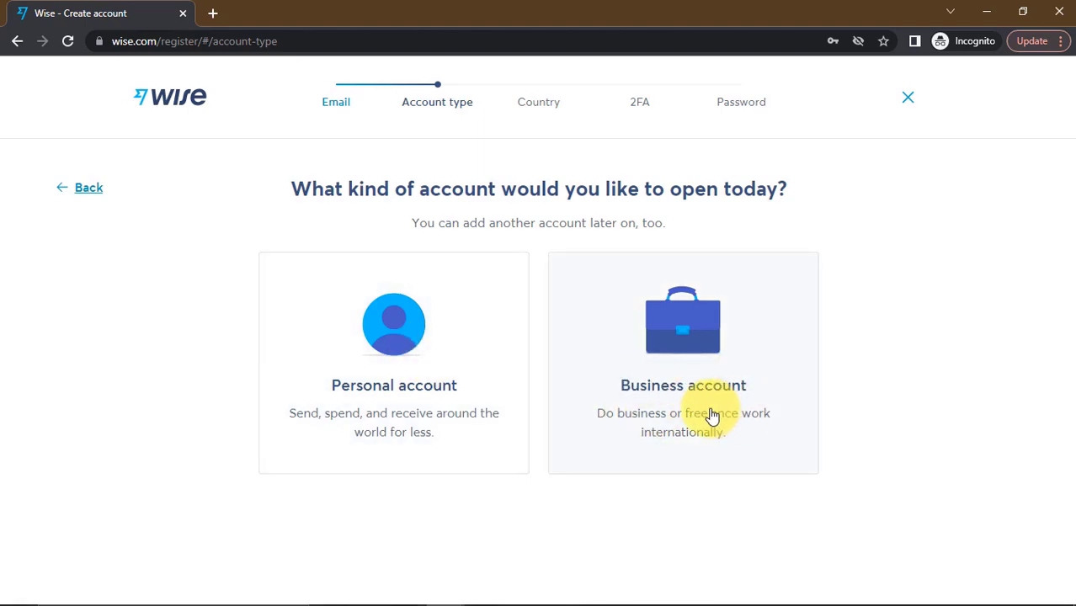
Choose a Personal account, set Nigeria as country of residence, and continue
left_click(402, 347)
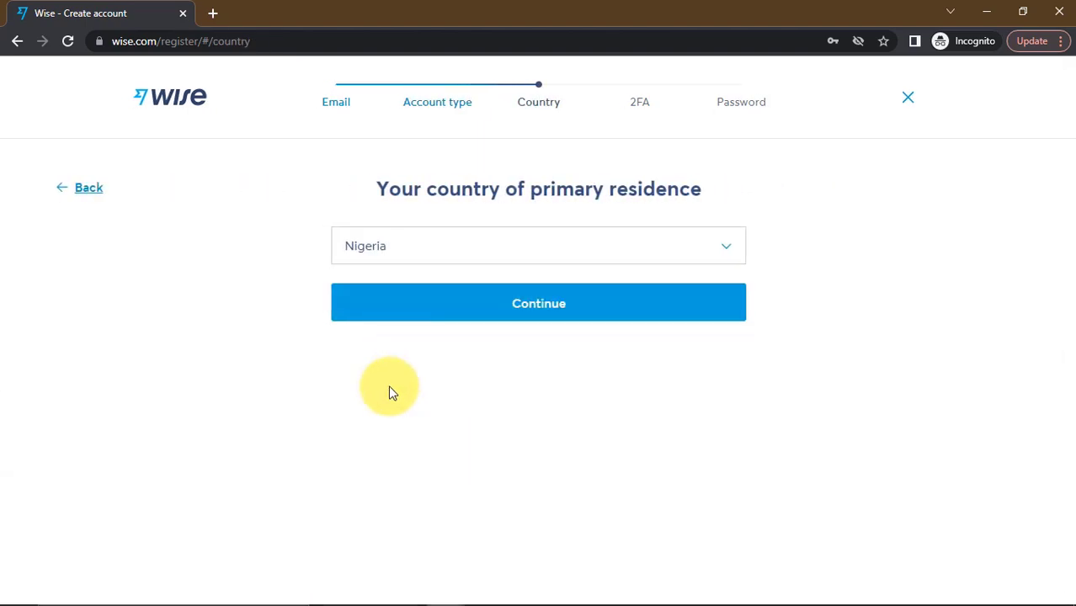
left_click(706, 246)
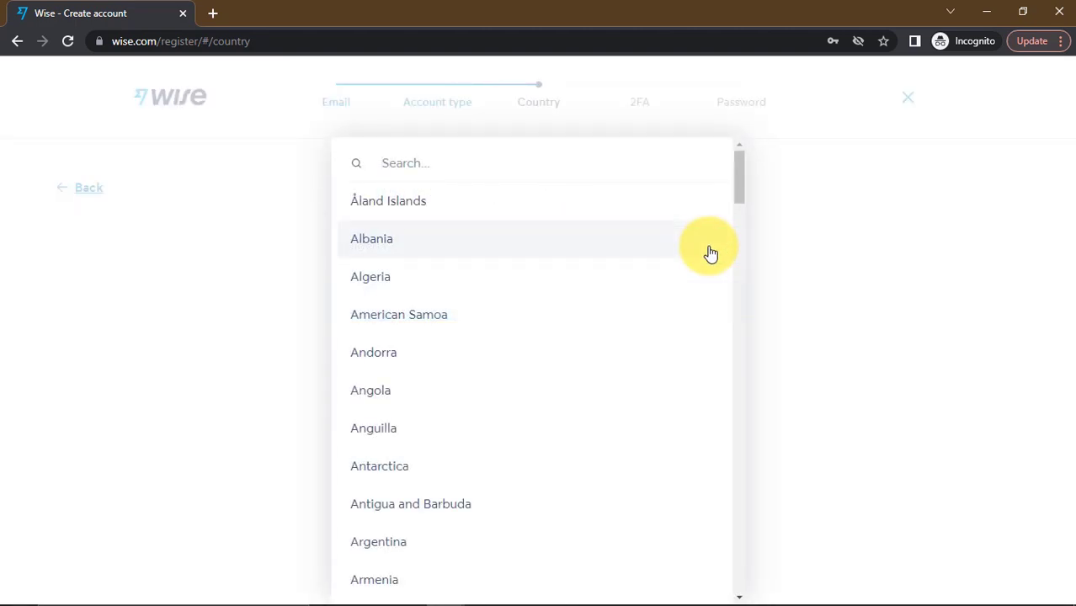
left_click_drag(740, 180, 711, 168)
left_click(812, 180)
left_click(498, 246)
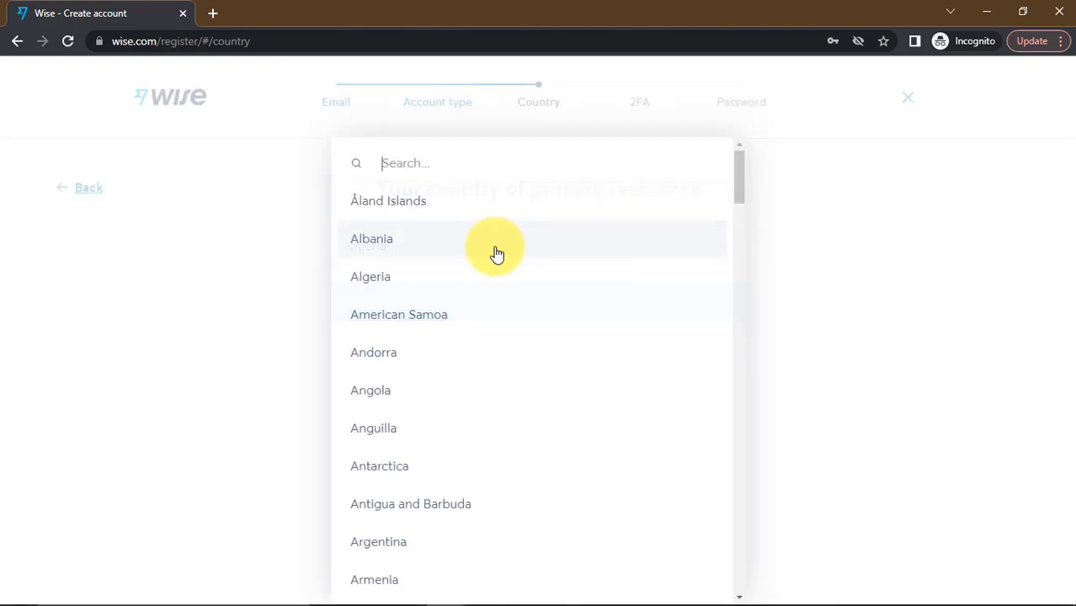
type("ni")
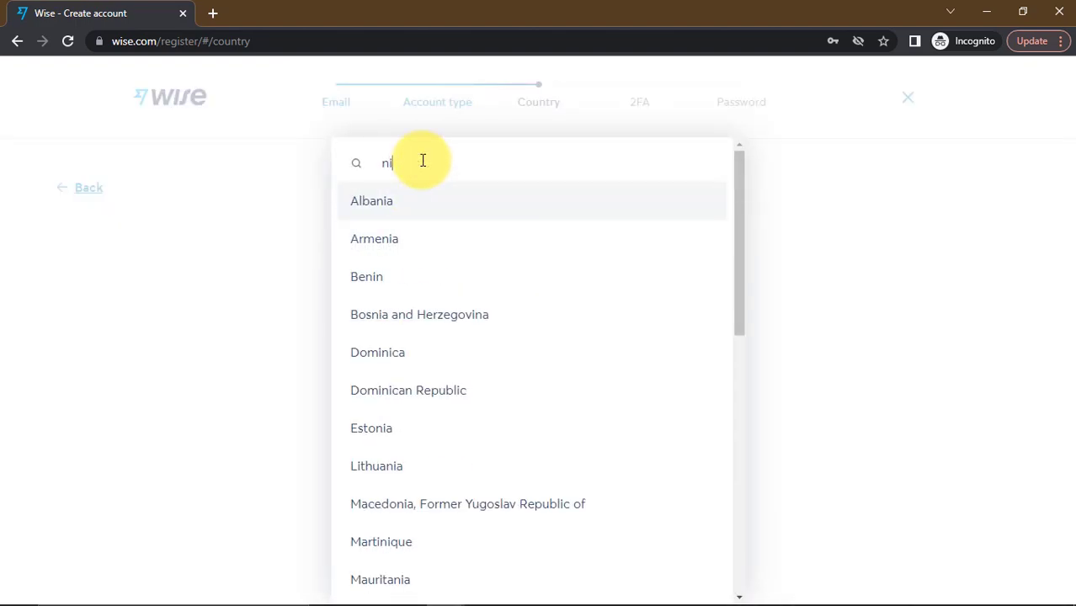
type("g")
left_click(435, 248)
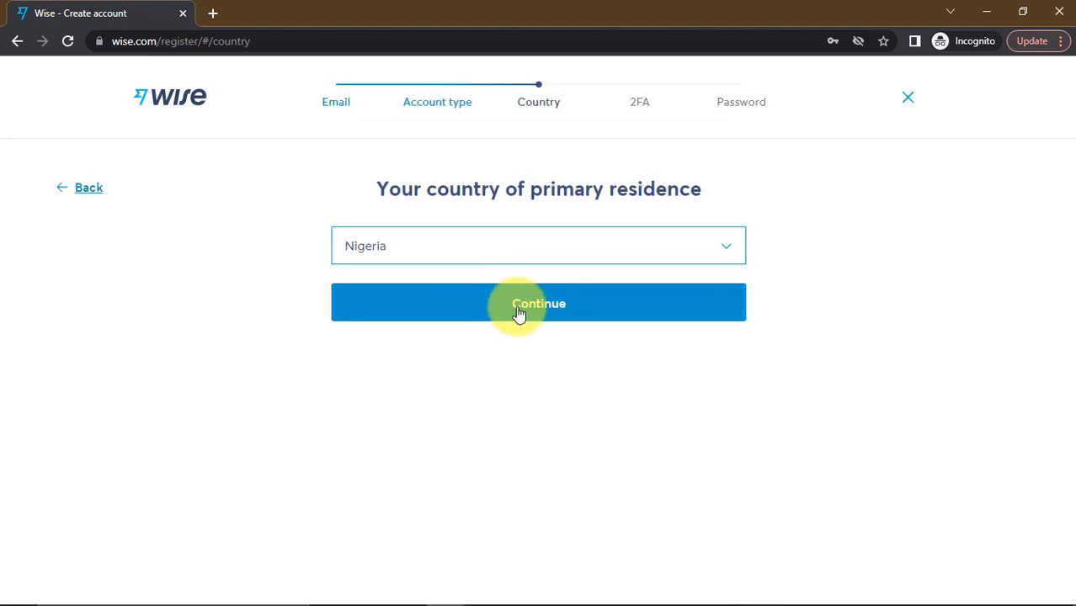
left_click(519, 314)
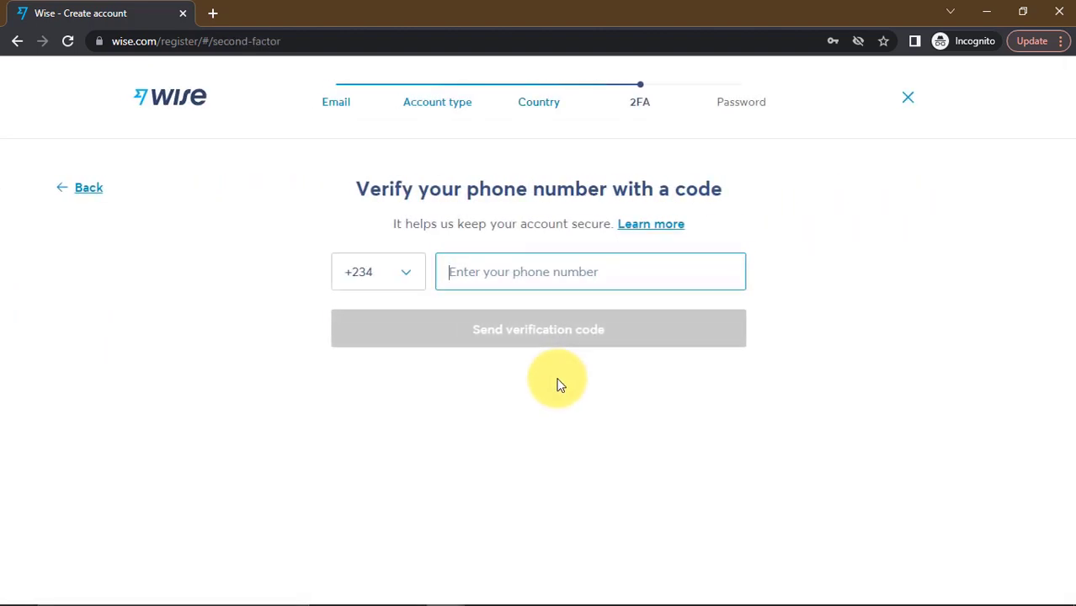
Leave the +234 phone step unfilled and switch back to the logged-in Wise window
left_click(472, 276)
left_click(791, 279)
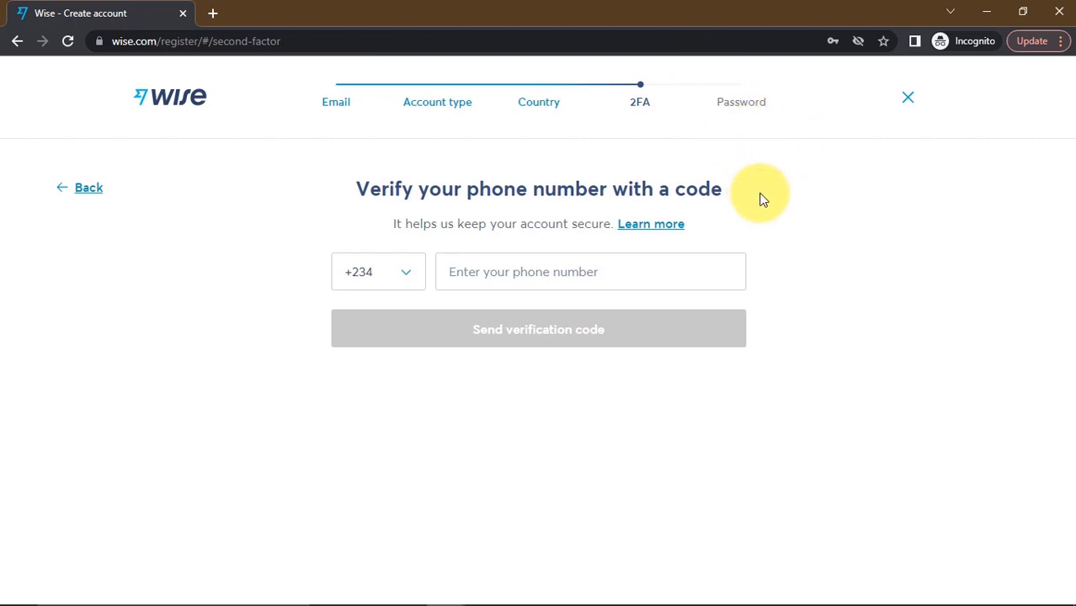
key("alt+Tab")
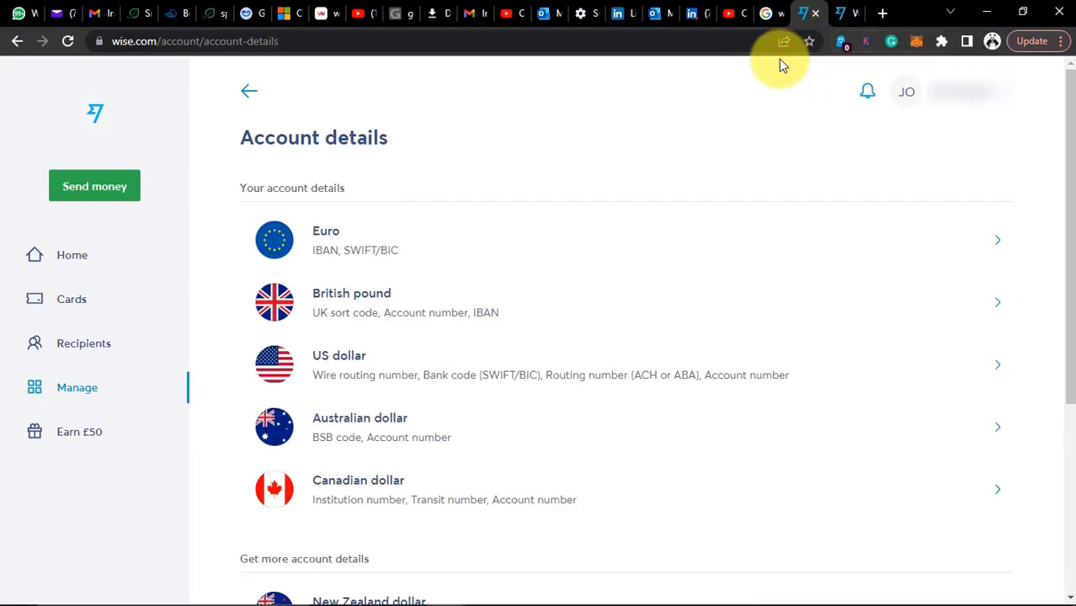
From the Wise home tab, view the US dollar account details, then return home
left_click(839, 12)
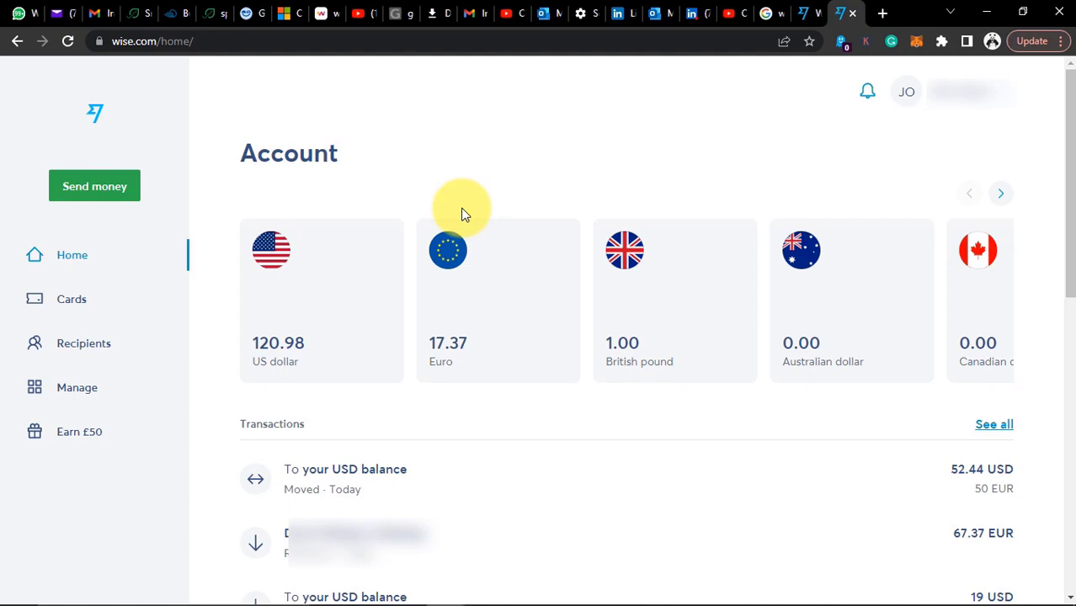
scroll(377, 396, "down", 4)
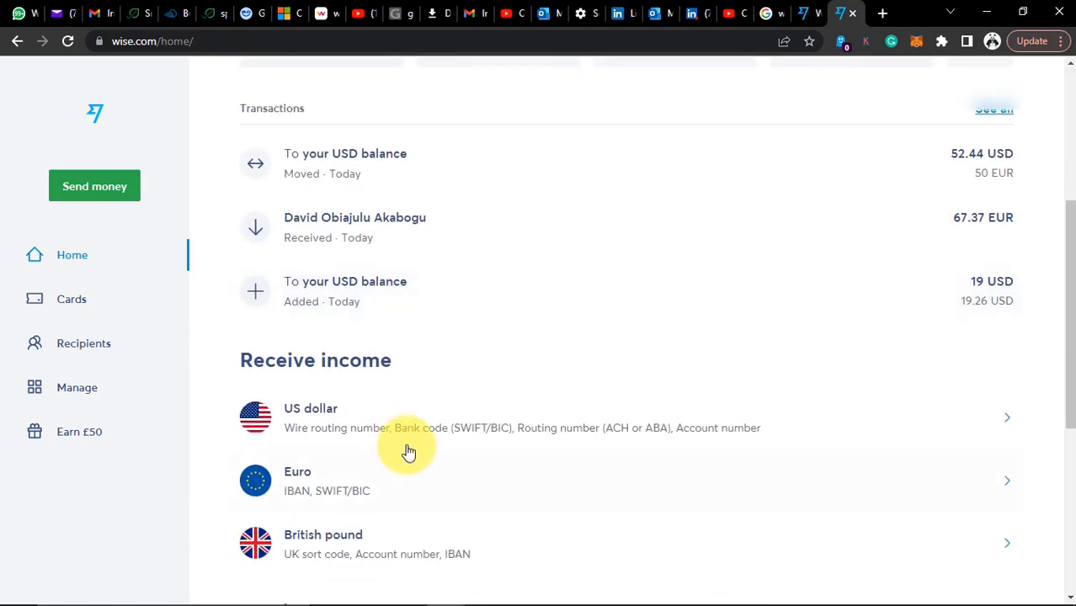
left_click(410, 425)
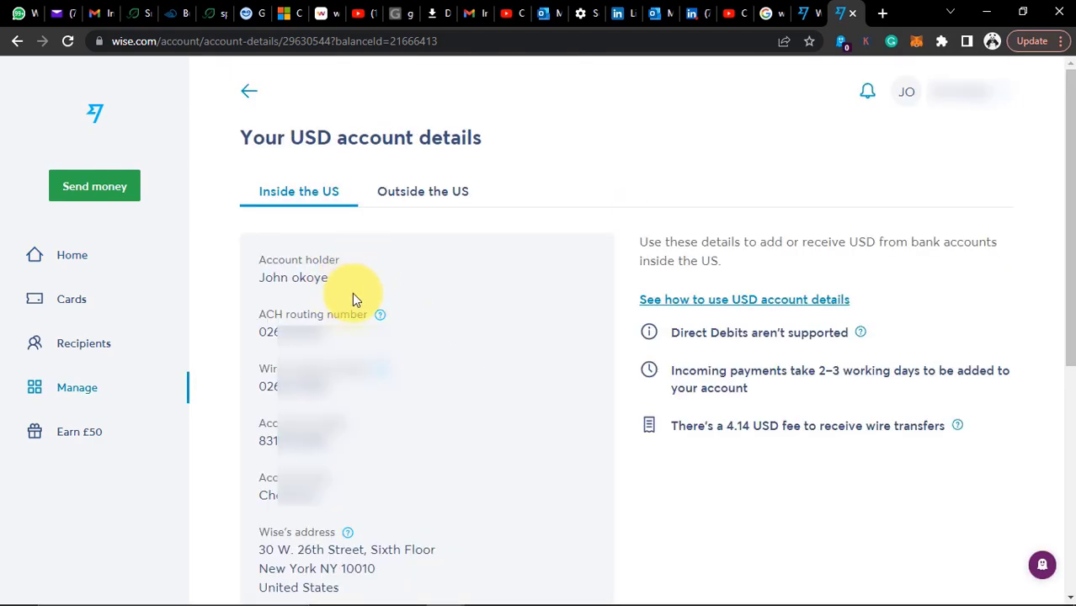
scroll(410, 371, "down", 2)
scroll(397, 409, "up", 2)
left_click(251, 94)
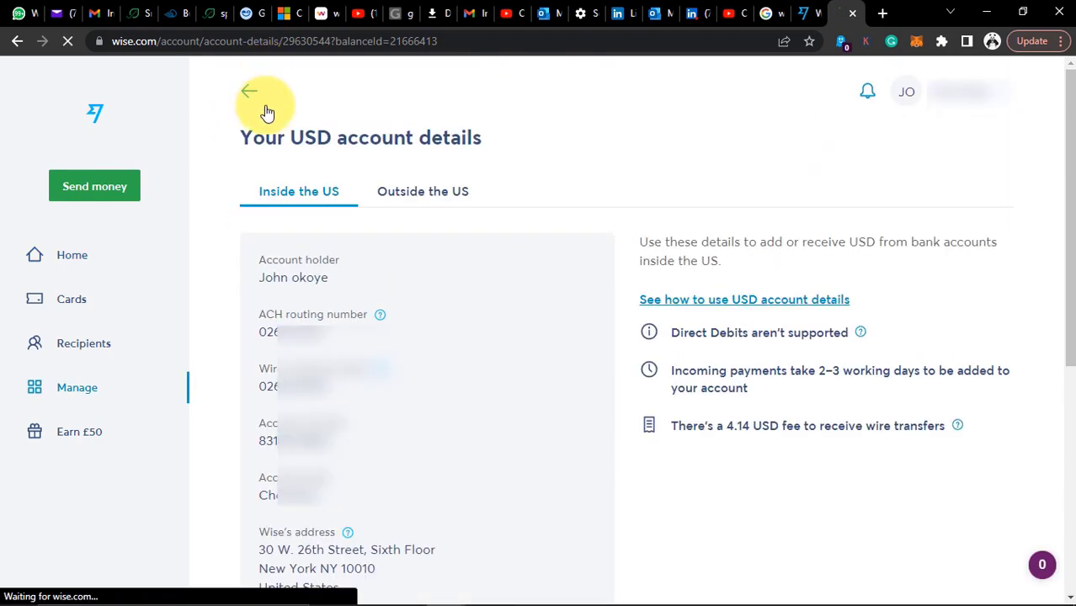
Open the Canadian dollar balance page showing 0 CAD
scroll(449, 424, "down", 5)
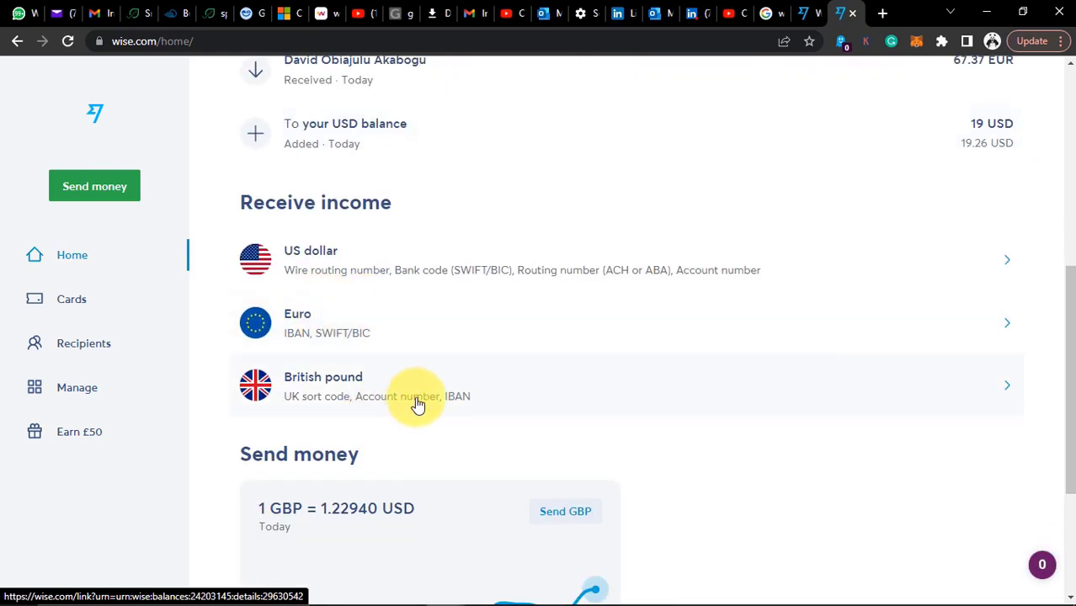
scroll(592, 315, "up", 5)
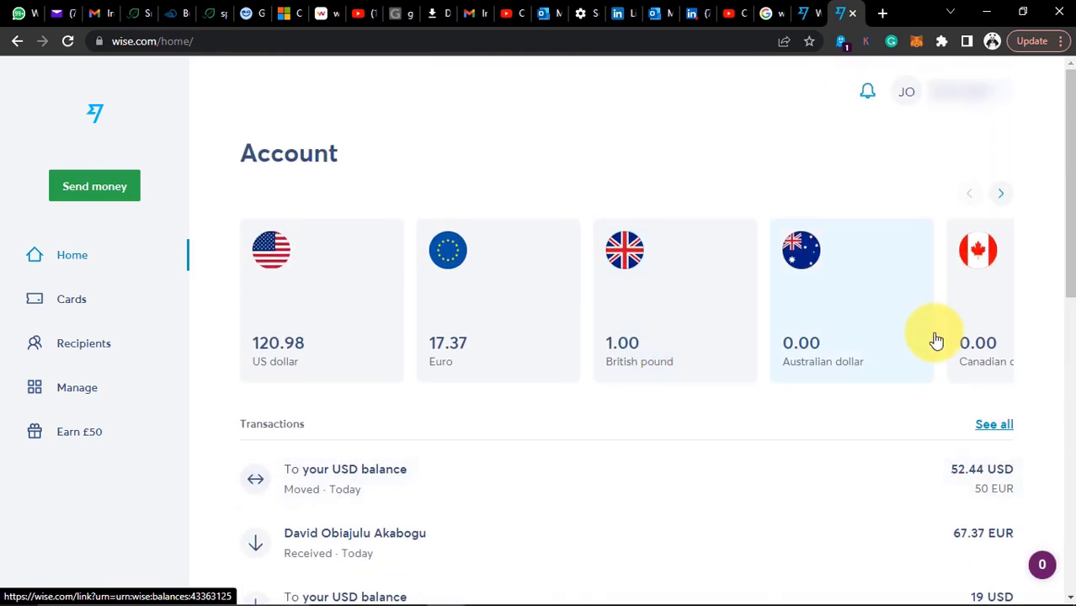
left_click(975, 323)
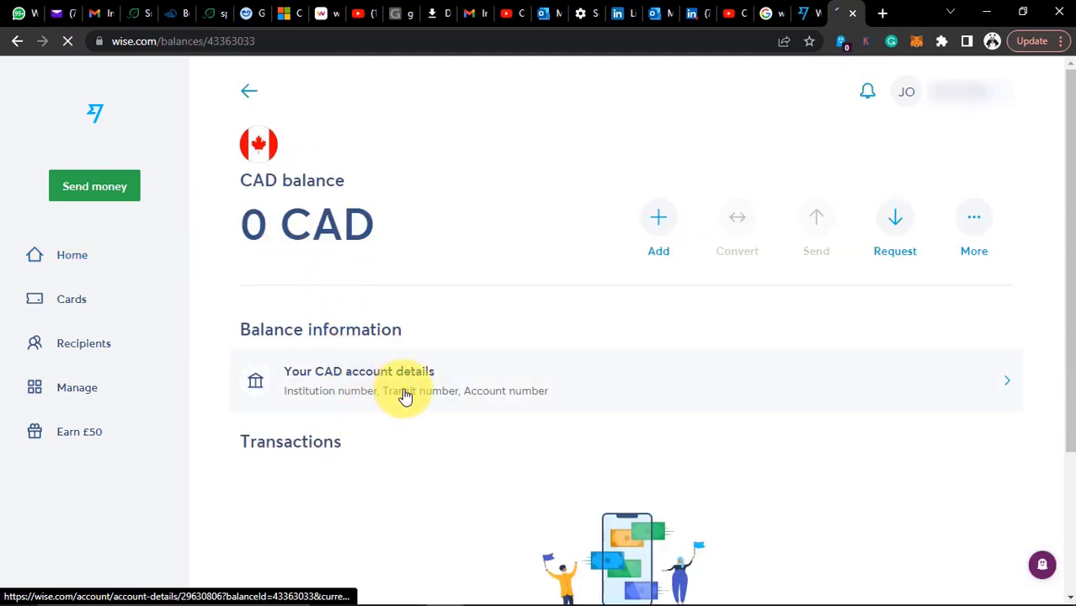
View the CAD account details, then return to the Account home balances overview
left_click(513, 394)
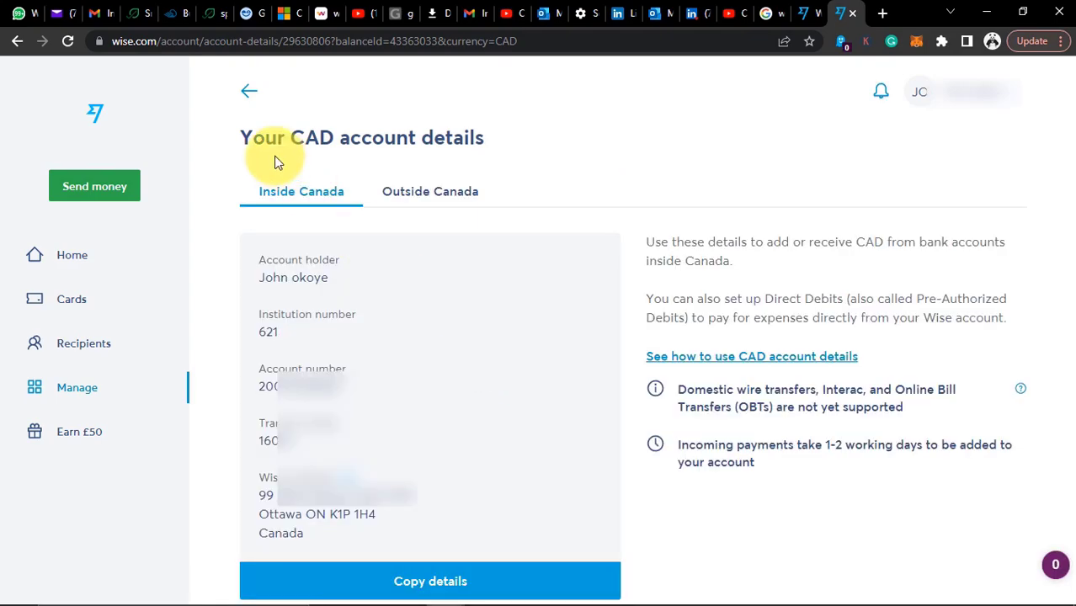
left_click(248, 91)
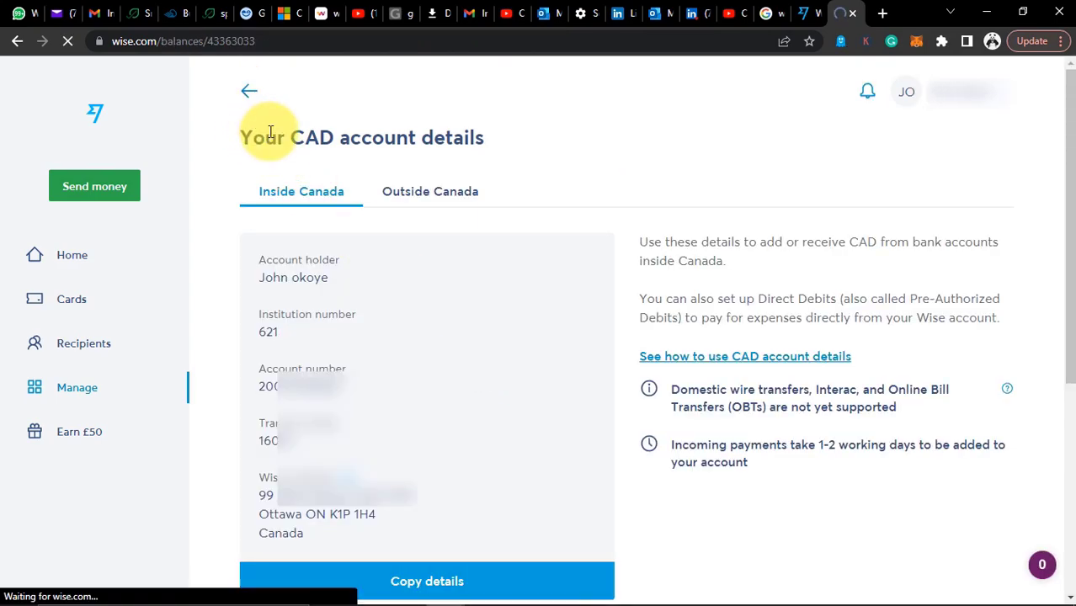
left_click(109, 256)
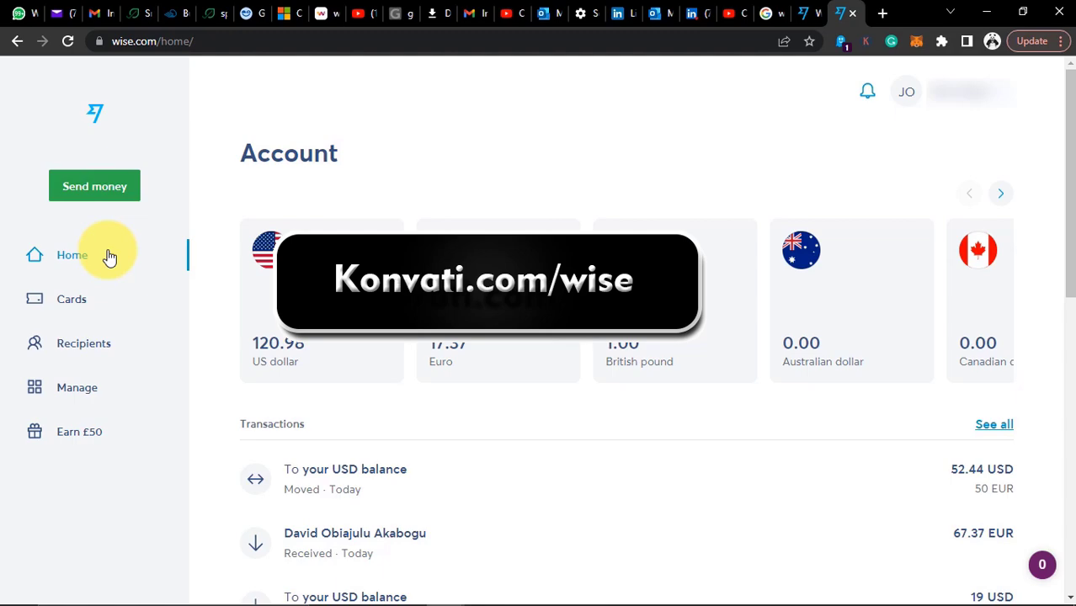
Scroll through the Account details currencies, Euro to Turkish lira, then switch to the second account's window
left_click(807, 14)
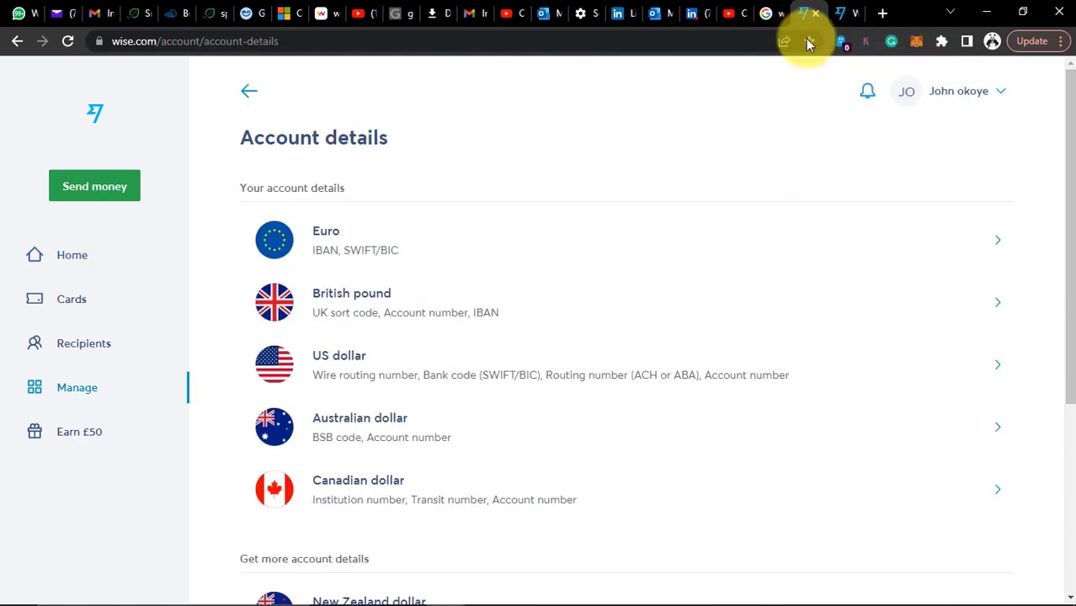
scroll(473, 522, "down", 3)
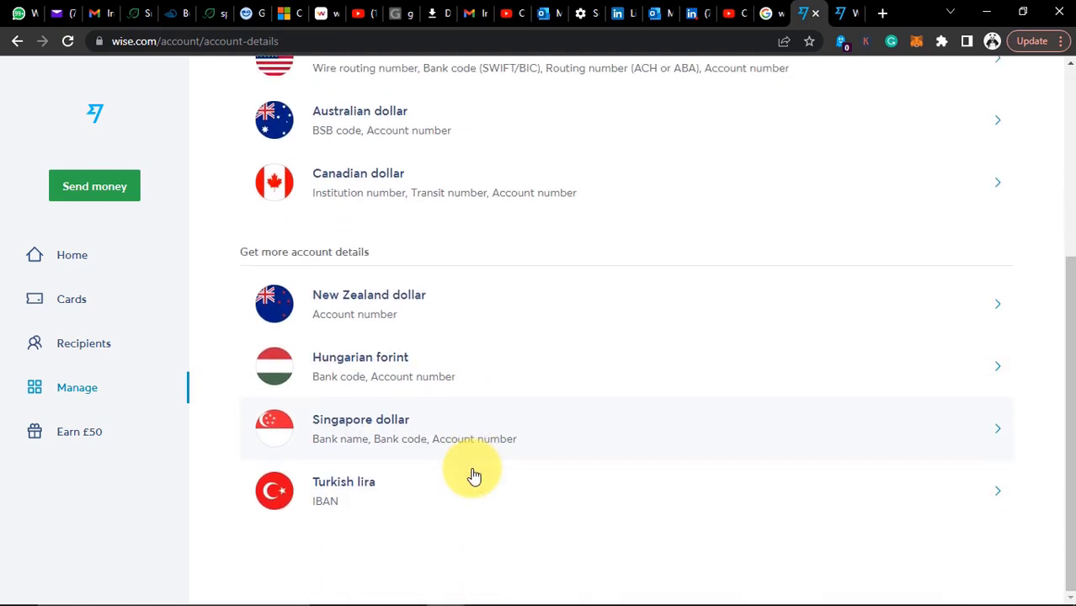
scroll(474, 476, "up", 4)
scroll(388, 337, "down", 3)
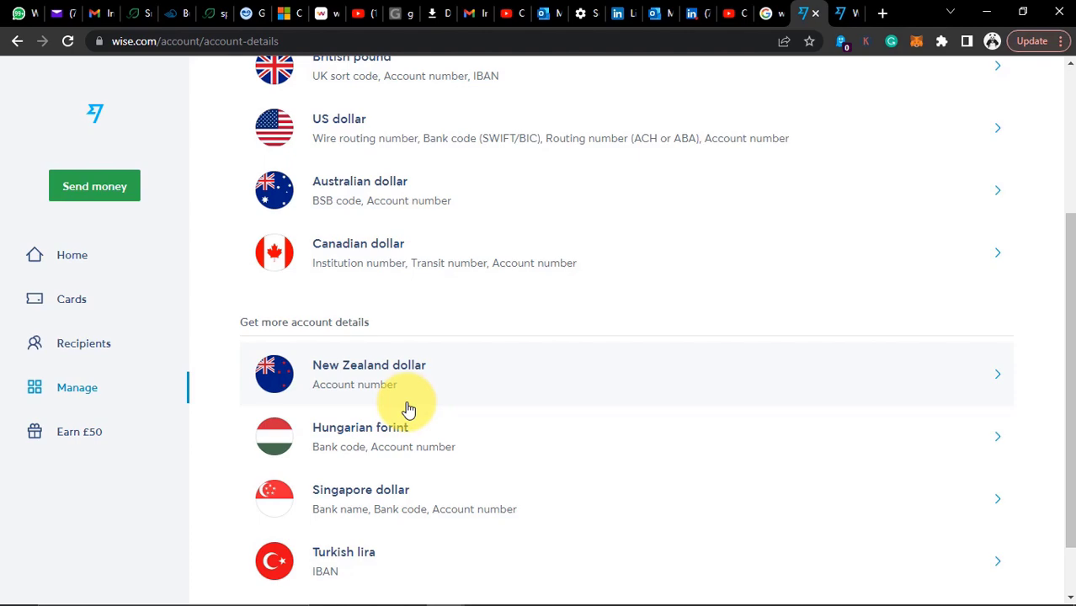
scroll(408, 210, "up", 1)
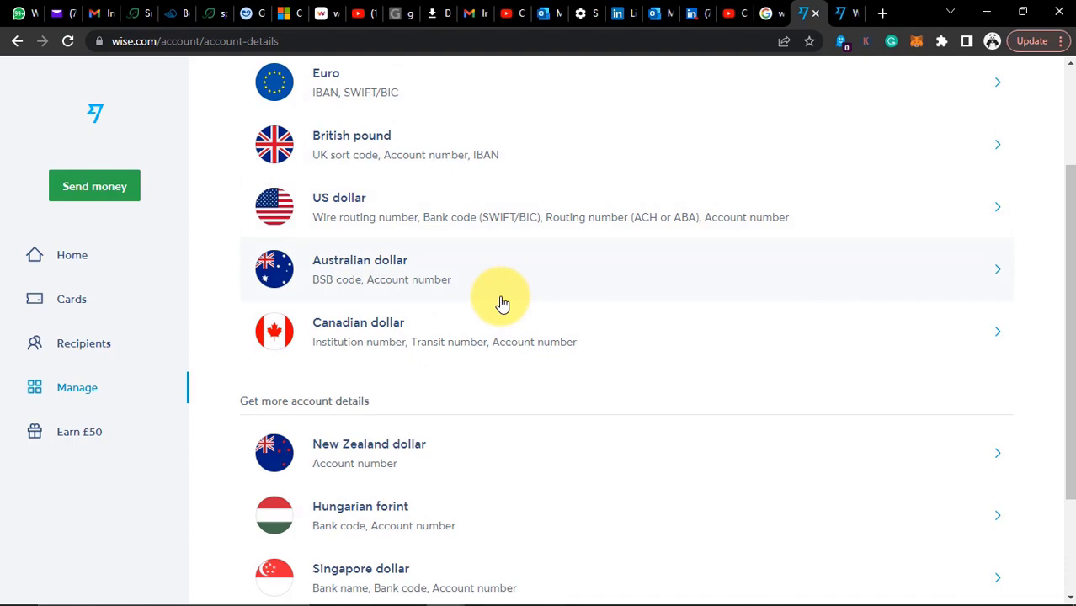
scroll(497, 278, "up", 1)
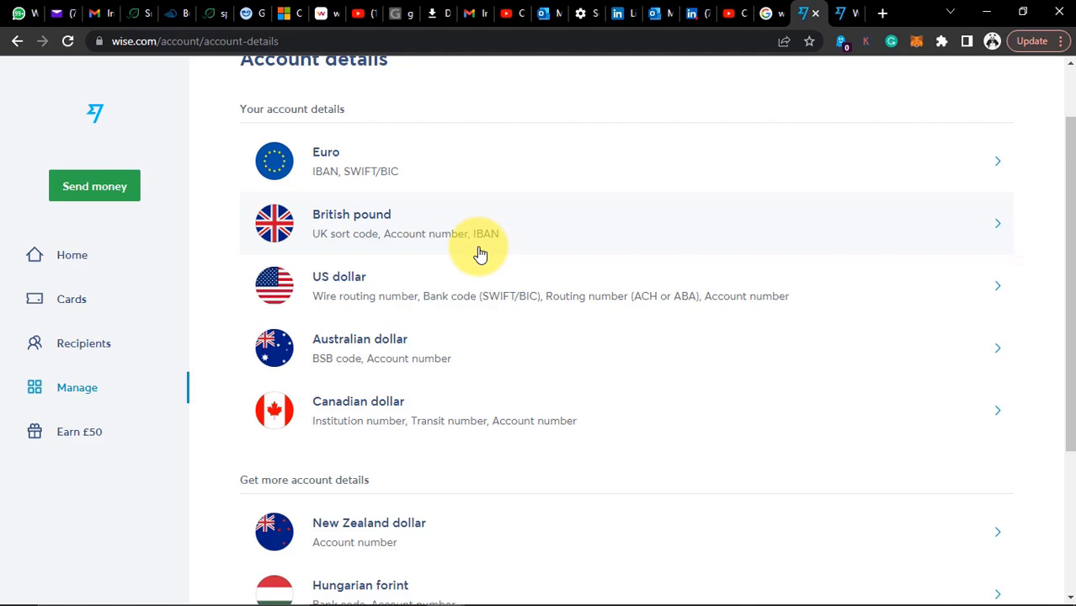
scroll(480, 255, "up", 1)
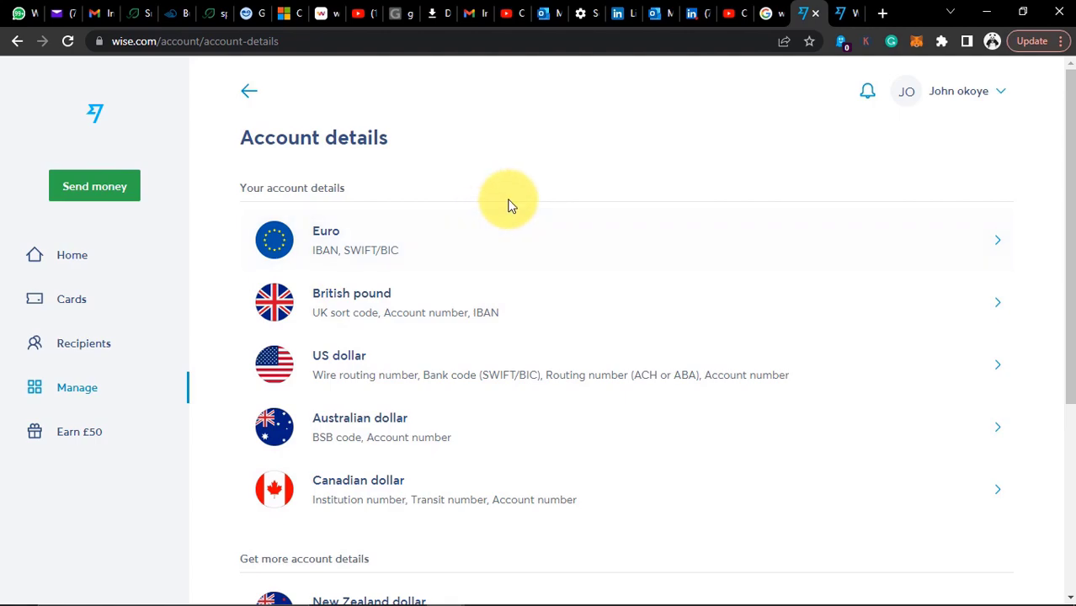
key("alt+Tab")
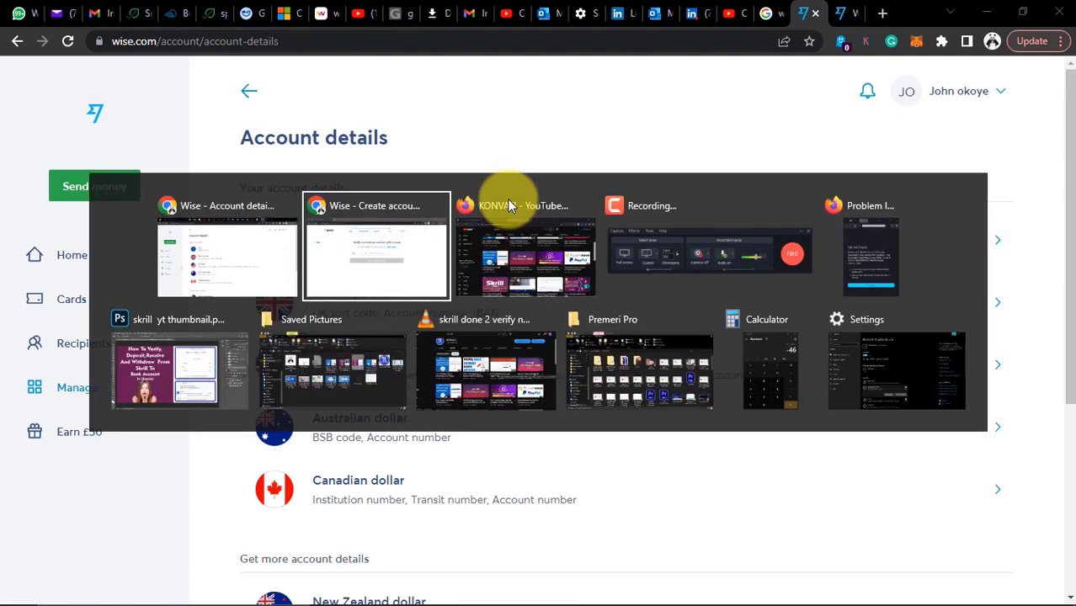
left_click(509, 206)
Reload the second account's home page and open the US dollar receive income details
left_click(287, 18)
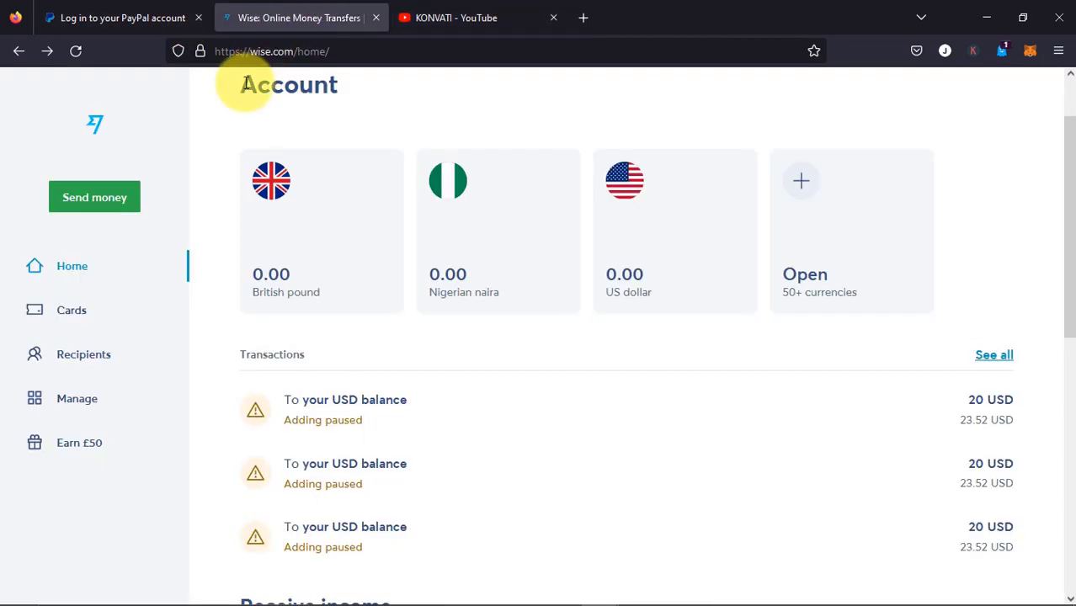
left_click(76, 51)
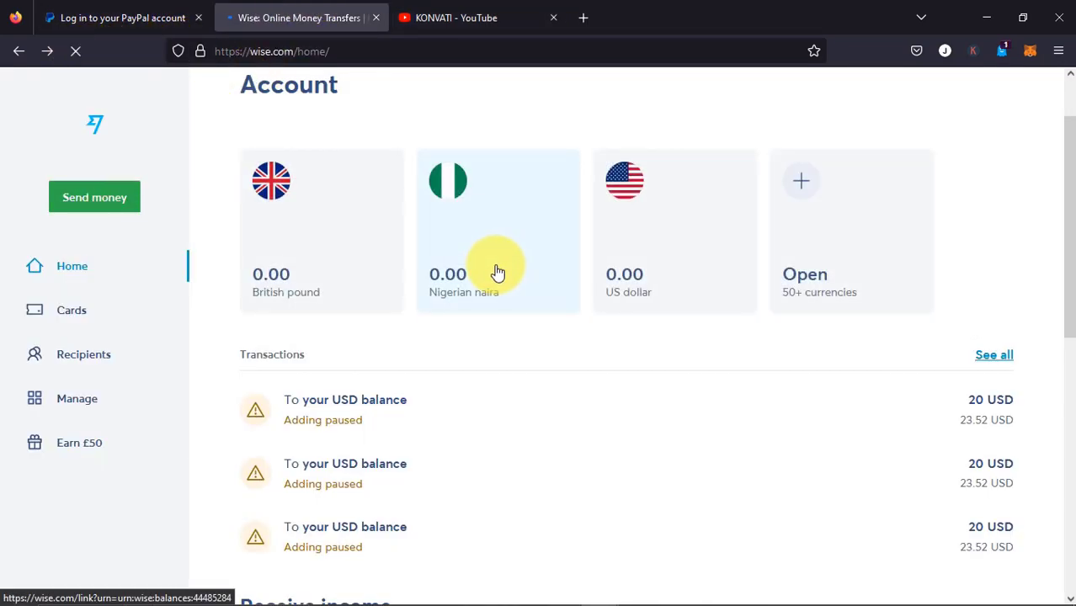
scroll(481, 300, "down", 4)
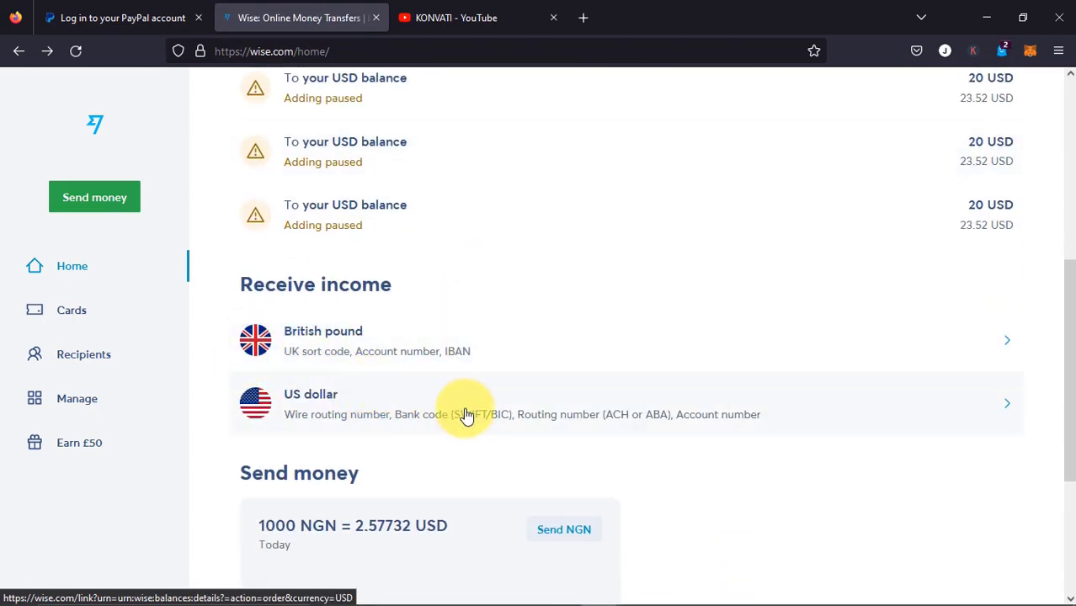
left_click(464, 416)
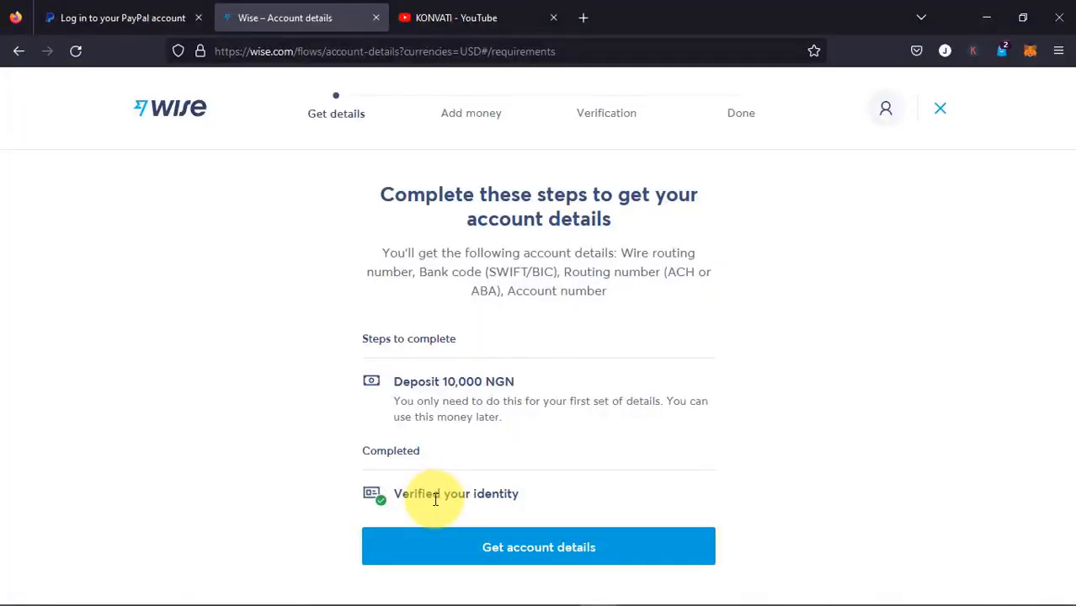
Start getting USD account details and review the Add money page for 10,000 NGN paid with British pound
double_click(438, 496)
left_click(421, 502)
left_click(486, 544)
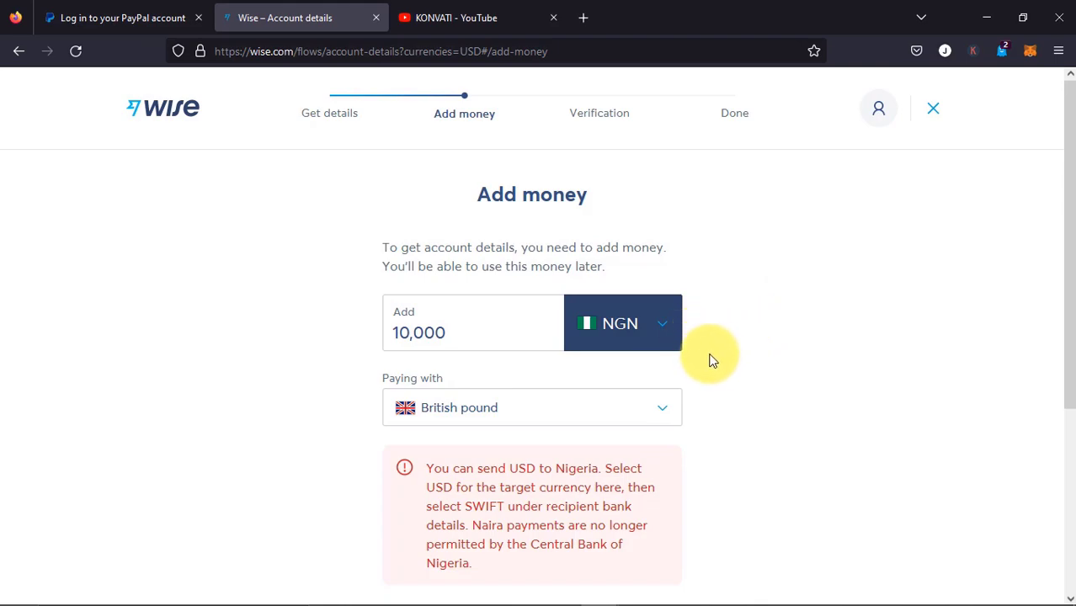
scroll(522, 396, "down", 3)
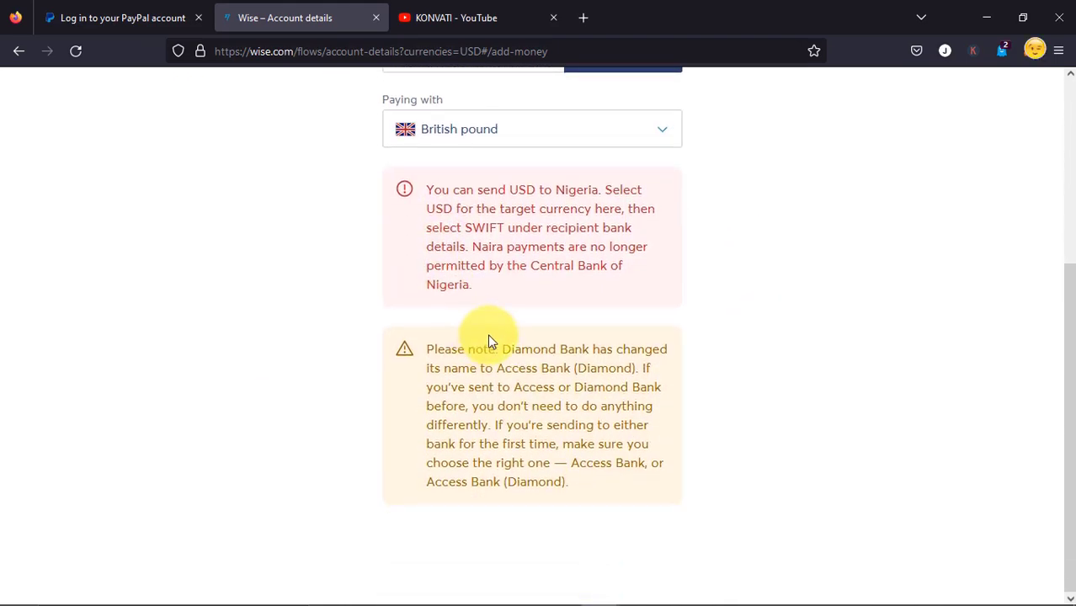
scroll(497, 330, "up", 3)
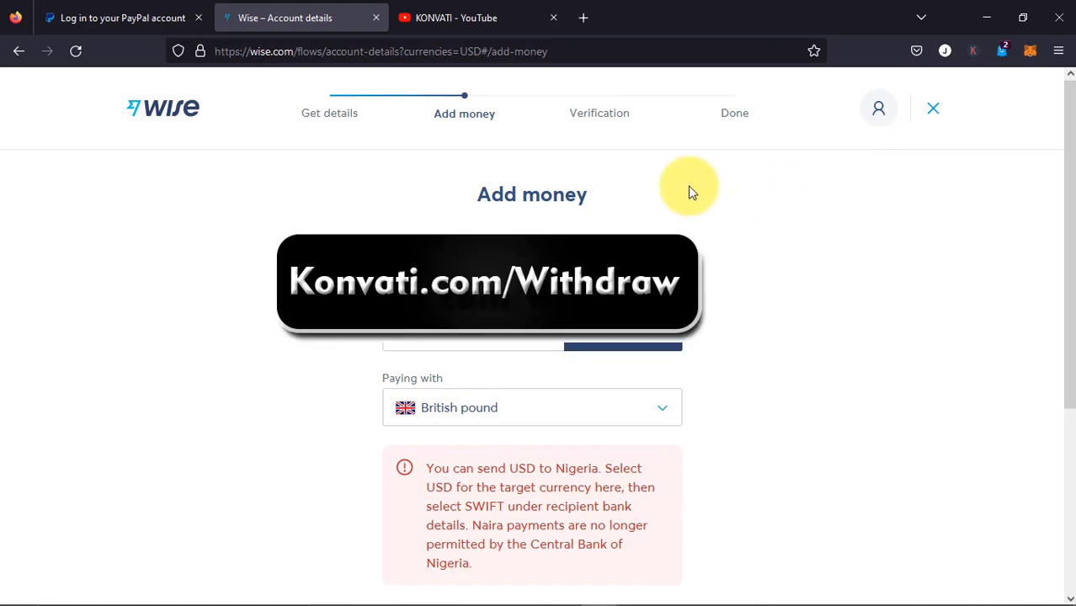
key("alt")
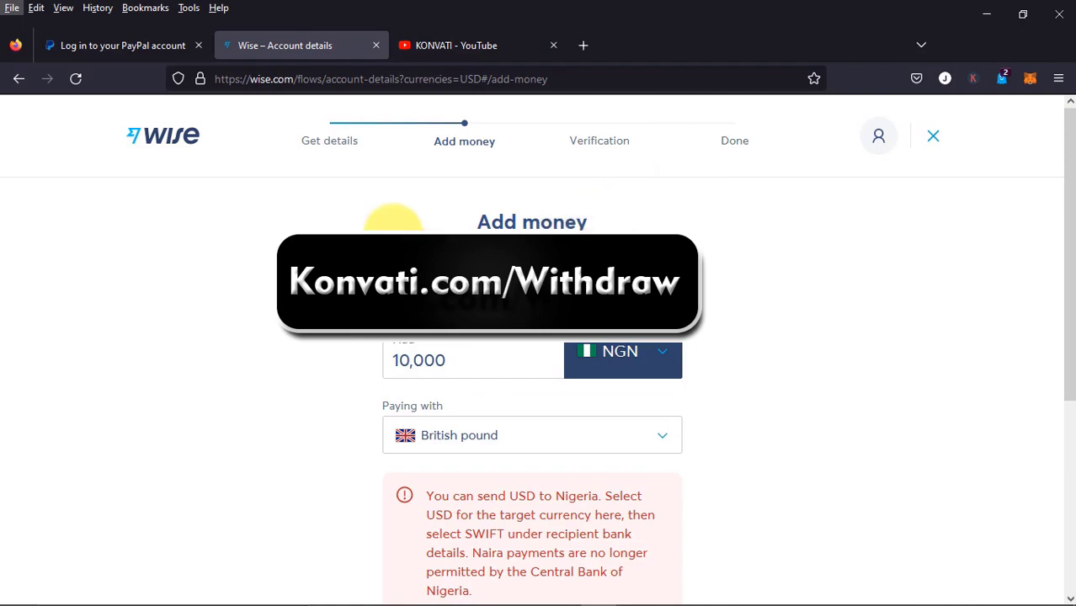
Go back to the first account's window and its home page
left_click(350, 226)
key("alt+Tab")
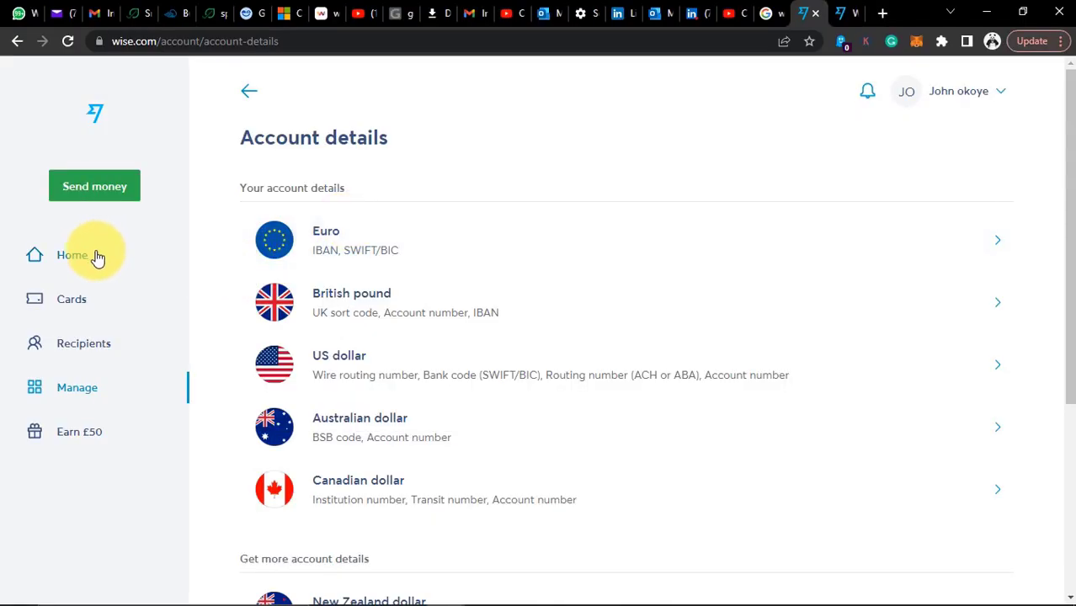
left_click(98, 258)
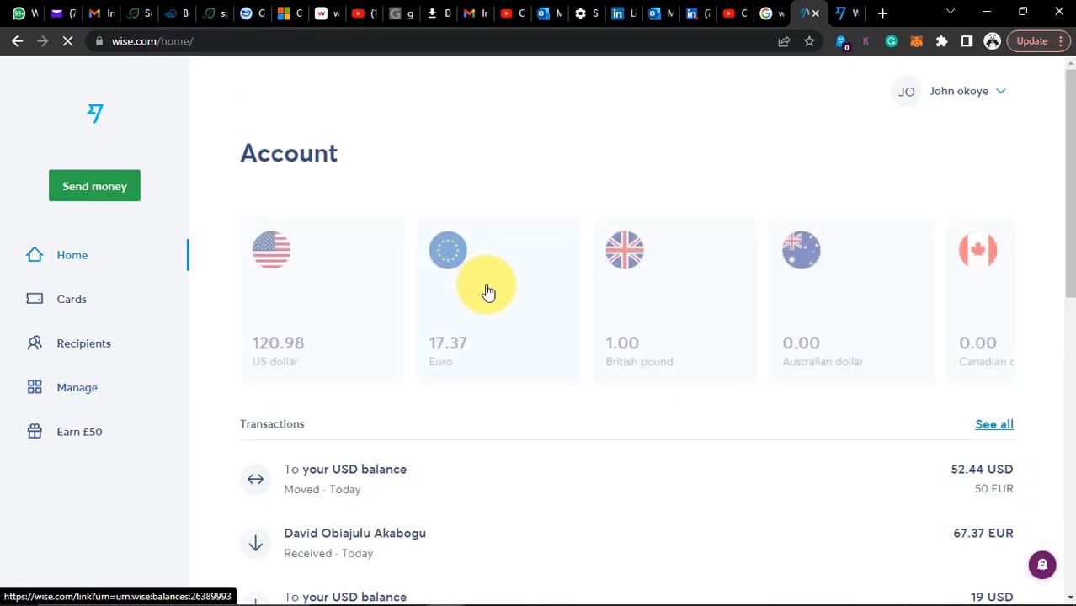
Open the 120.98 USD balance and start sending money from it
scroll(504, 389, "down", 1)
scroll(550, 329, "up", 2)
scroll(439, 339, "down", 3)
scroll(382, 340, "up", 4)
scroll(382, 339, "down", 5)
scroll(327, 202, "up", 5)
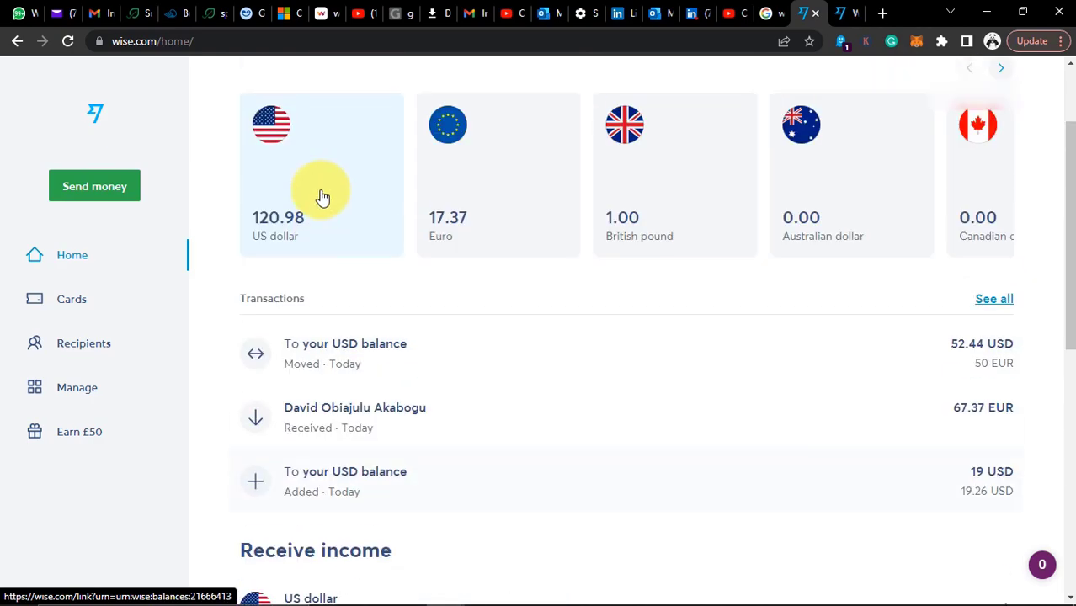
left_click(324, 228)
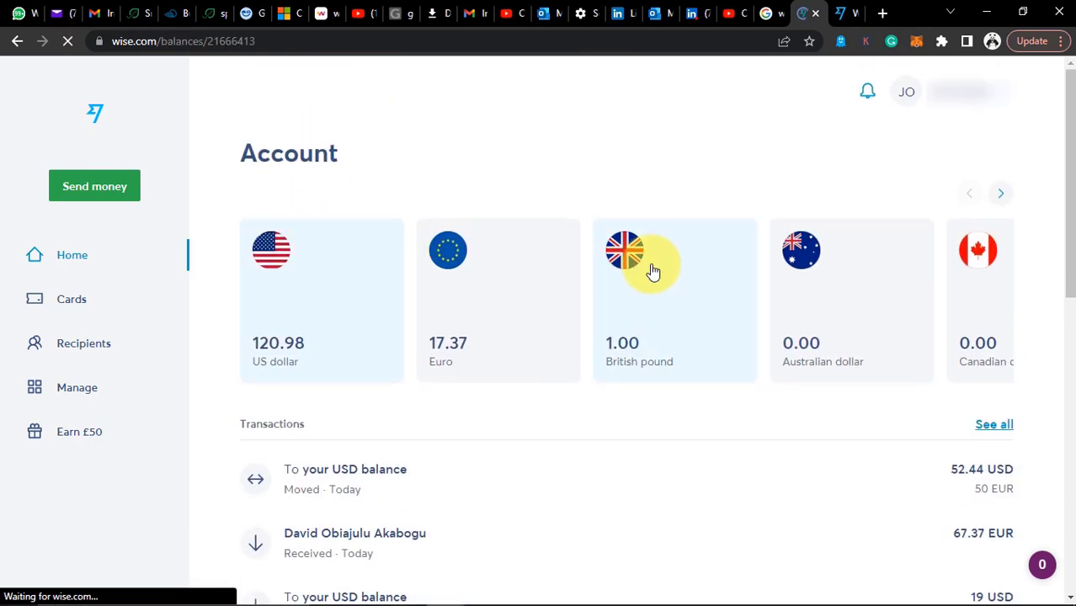
left_click(816, 220)
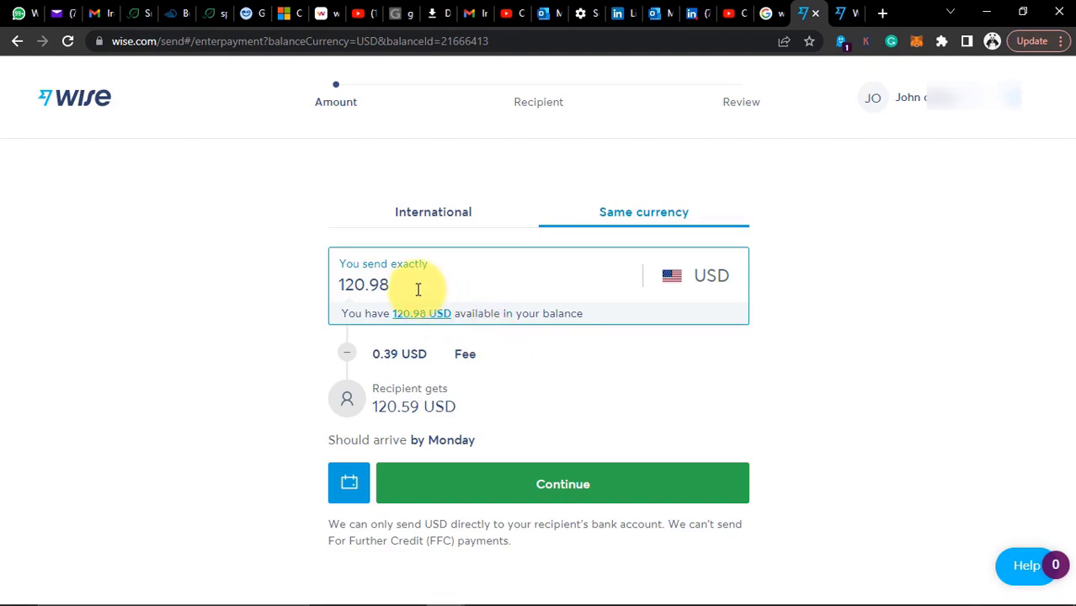
Change the transfer amount to 22 USD and continue to recipients
left_click_drag(416, 289, 305, 296)
type("22")
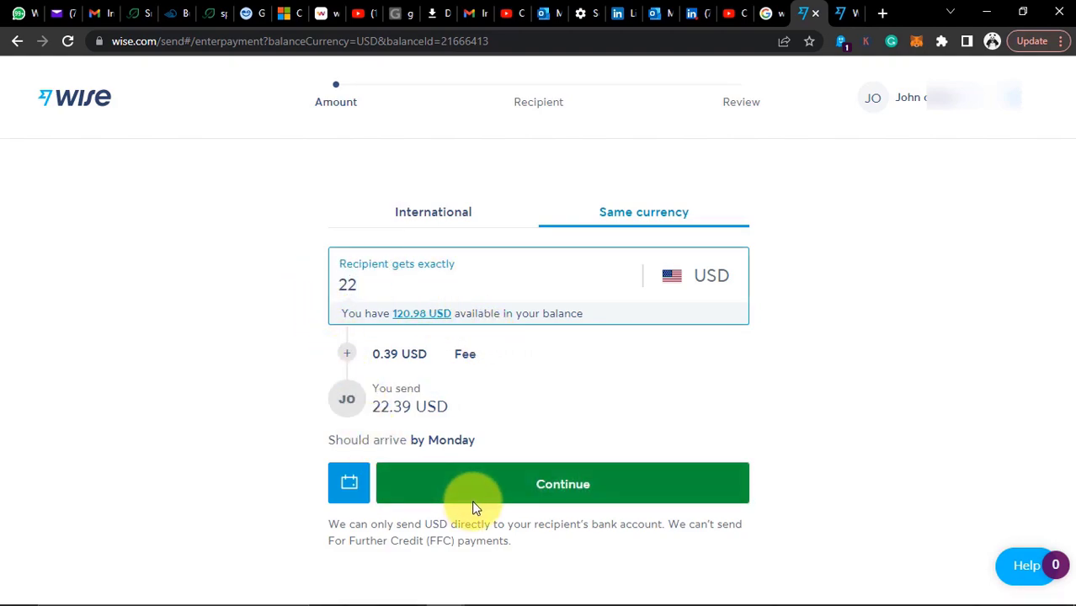
left_click(521, 489)
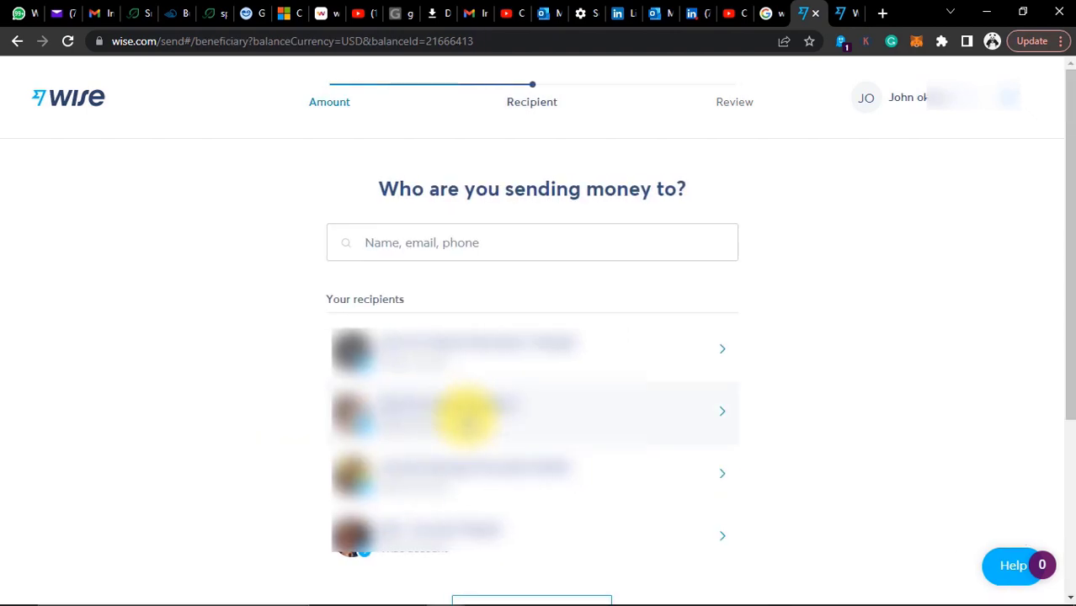
Search recipients for the other account's pasted e-mail, then bring up the second account's window
left_click(423, 251)
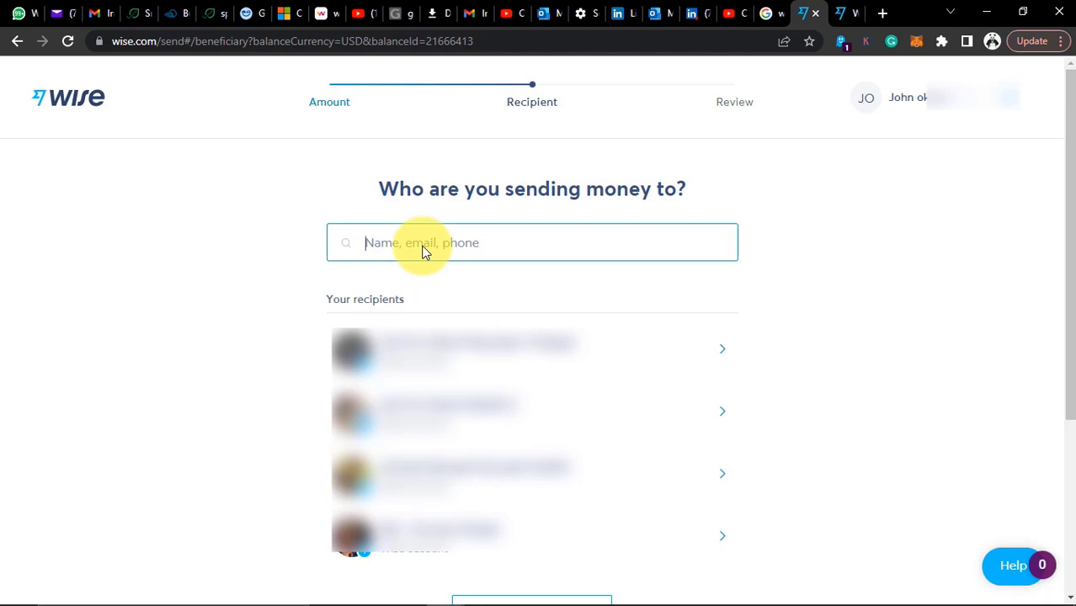
key("ctrl+v")
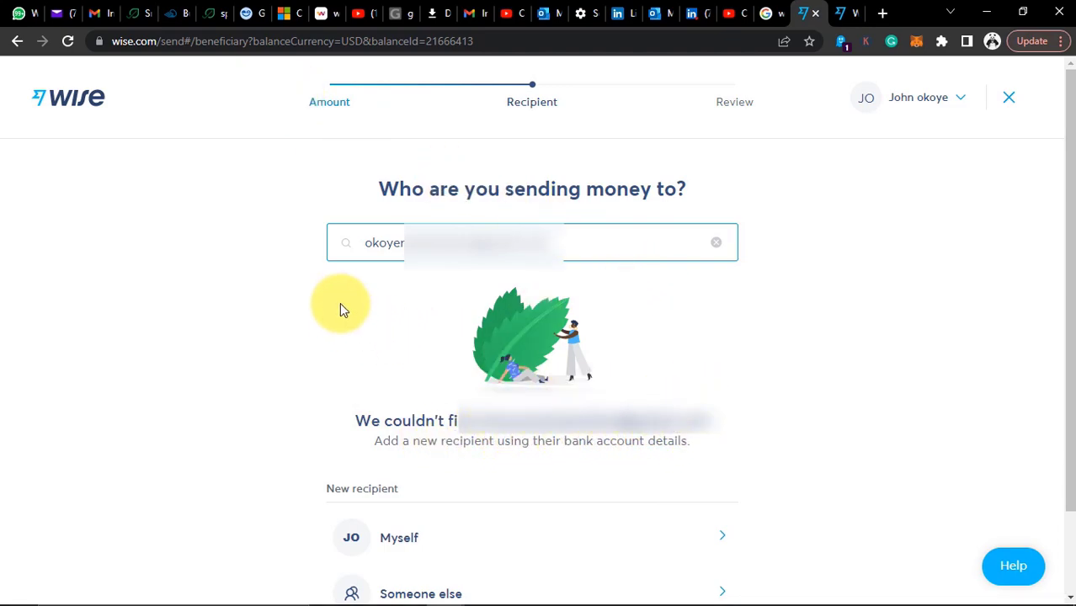
key("alt+Tab")
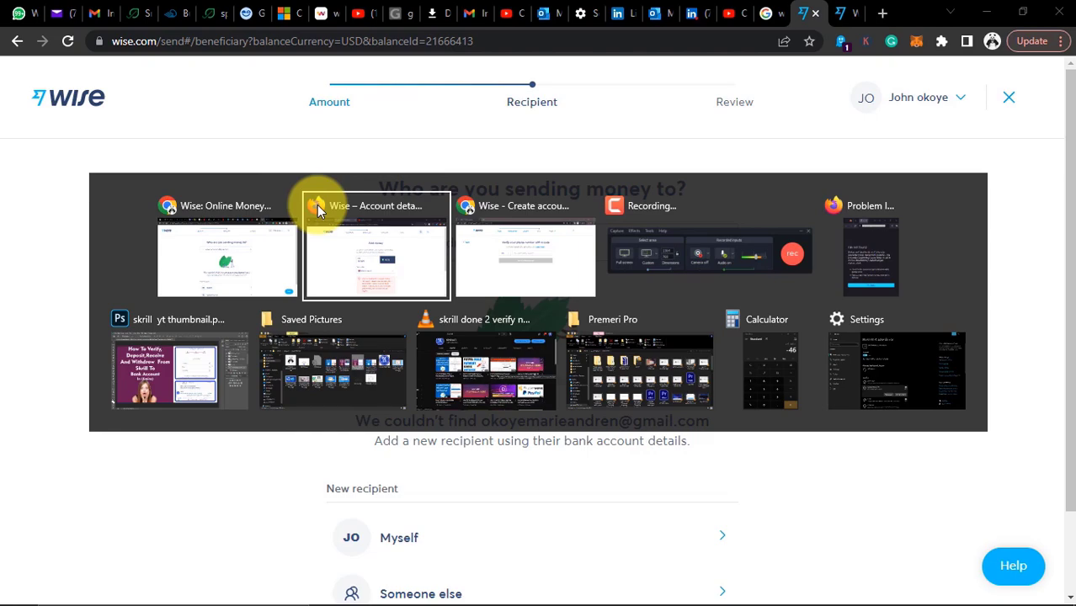
left_click(316, 205)
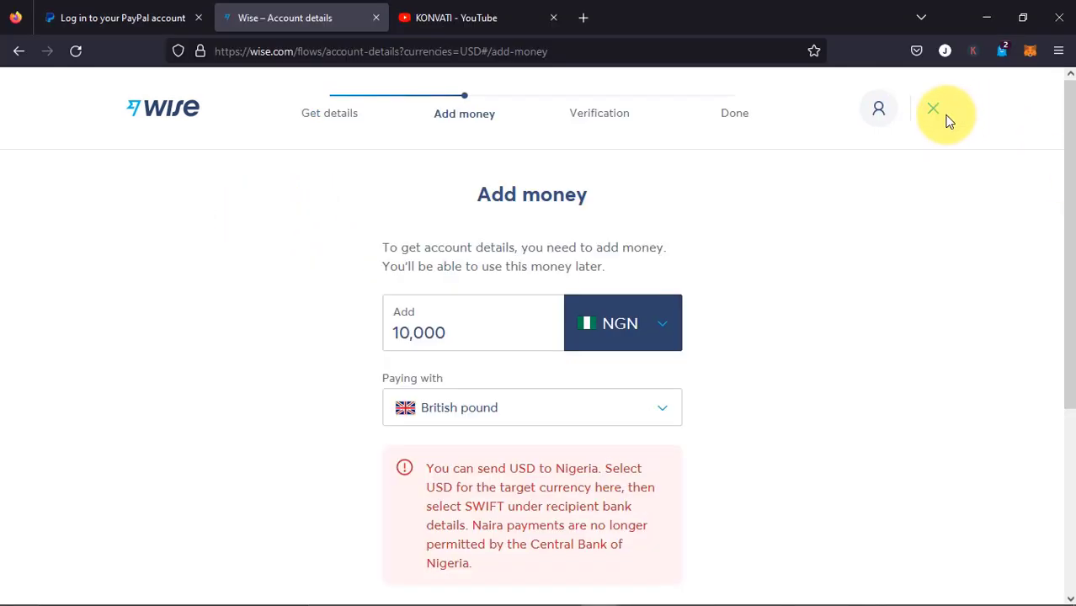
Leave the Add money step and open Settings from the account menu
left_click(313, 118)
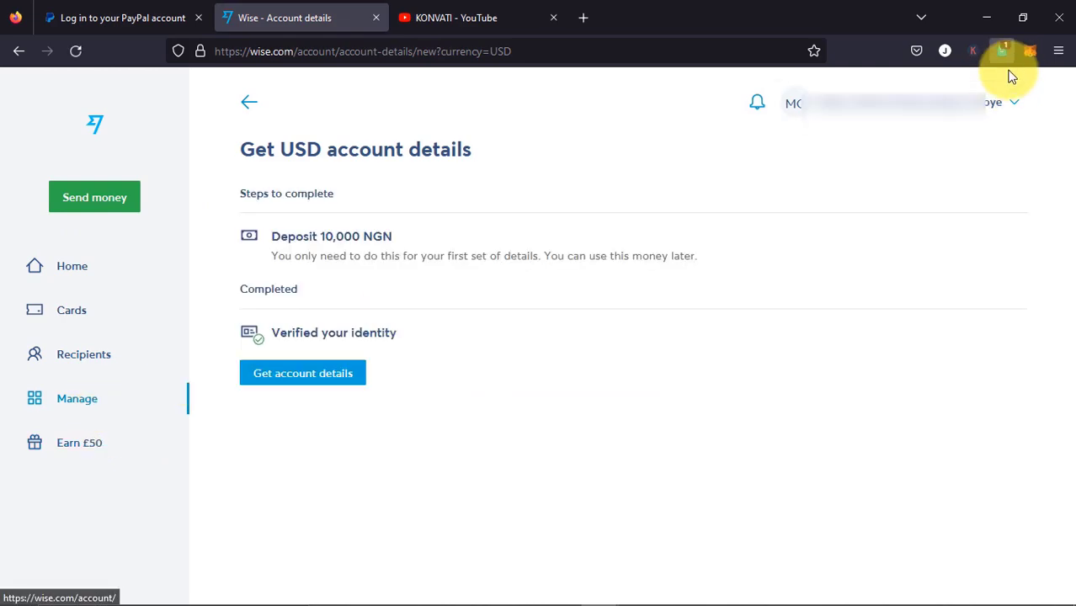
left_click(1011, 106)
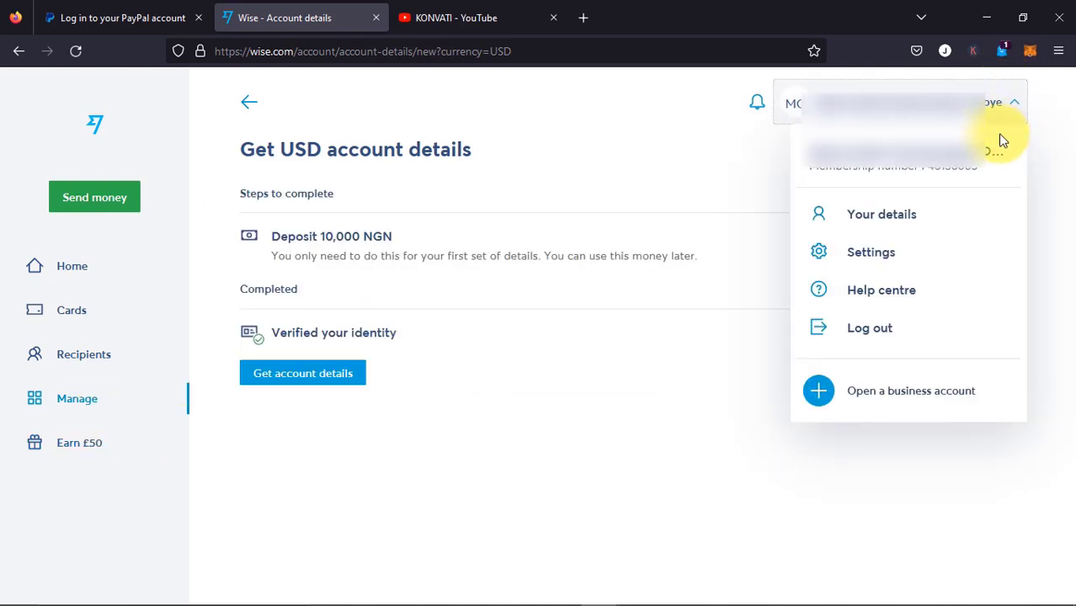
left_click(895, 259)
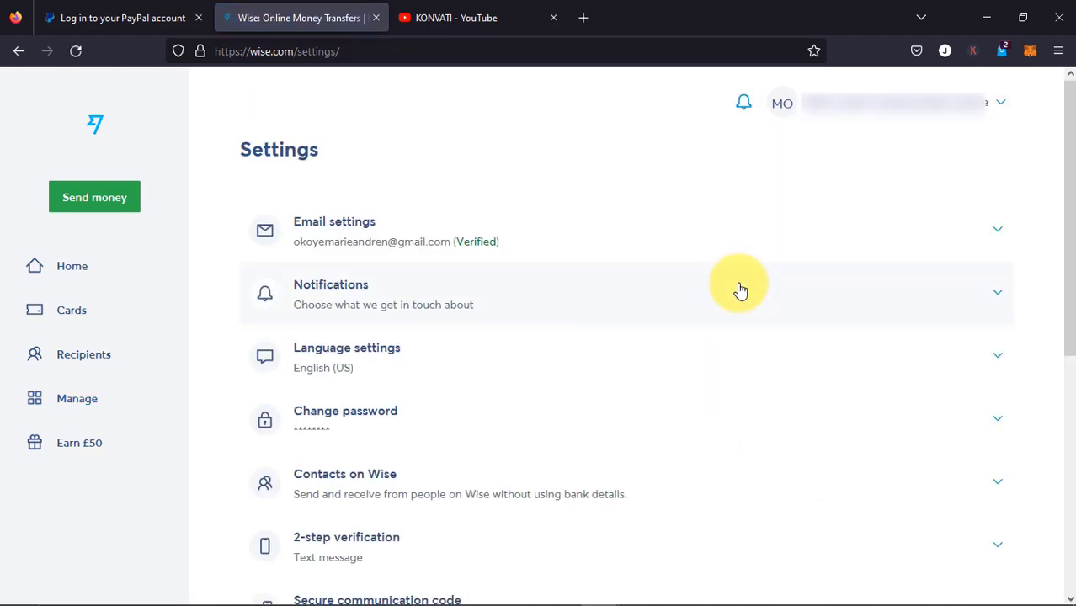
Expand the email settings and the Contacts on Wise section in Settings
left_click(984, 229)
scroll(729, 346, "down", 2)
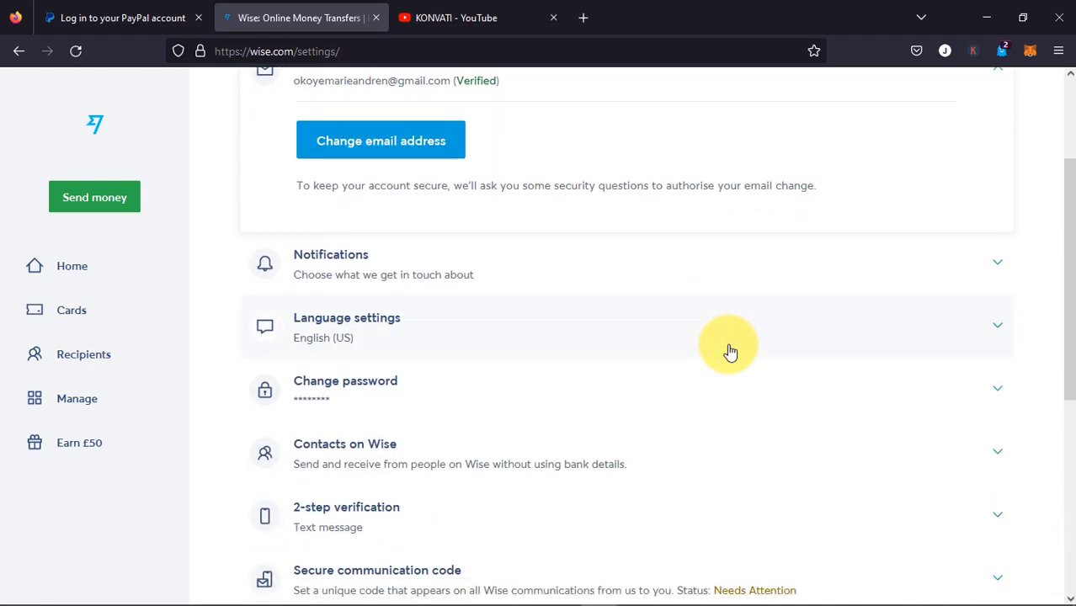
scroll(729, 353, "down", 1)
scroll(729, 351, "down", 1)
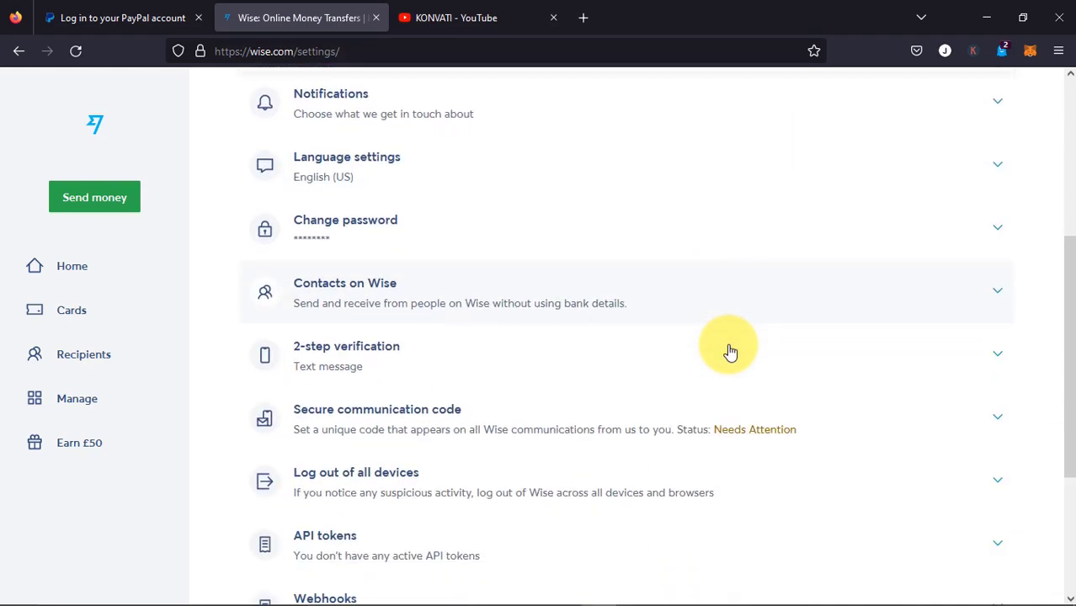
left_click(817, 298)
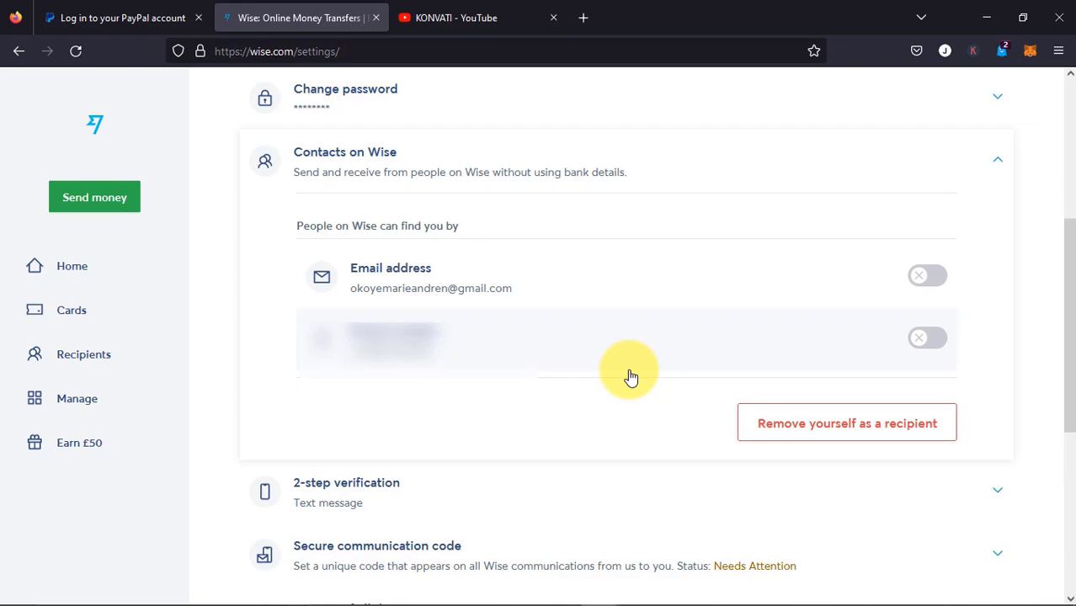
scroll(480, 306, "up", 1)
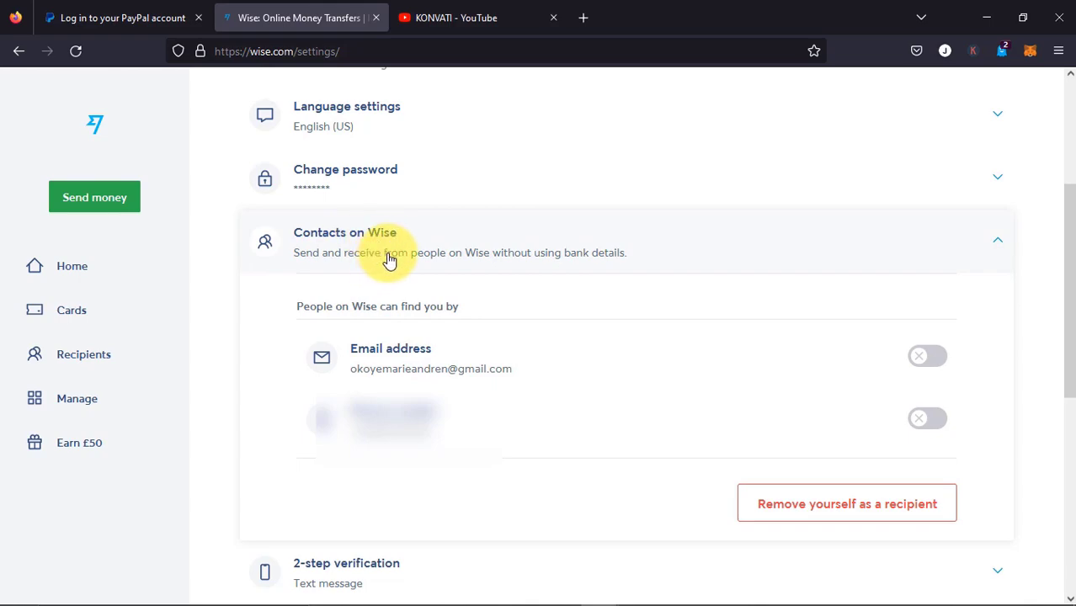
scroll(711, 288, "up", 3)
scroll(282, 415, "down", 2)
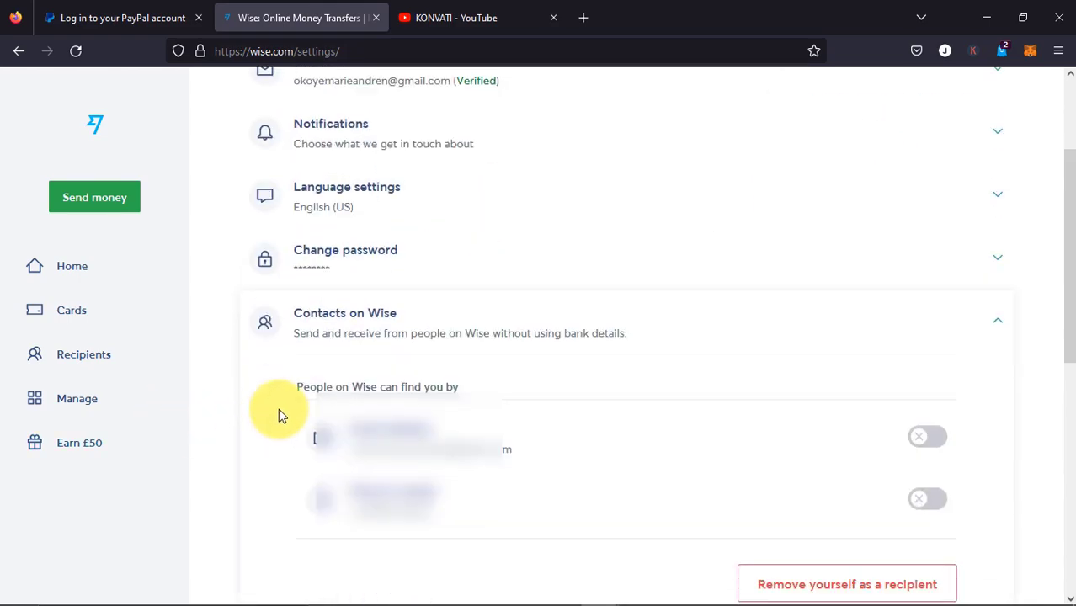
scroll(355, 329, "down", 2)
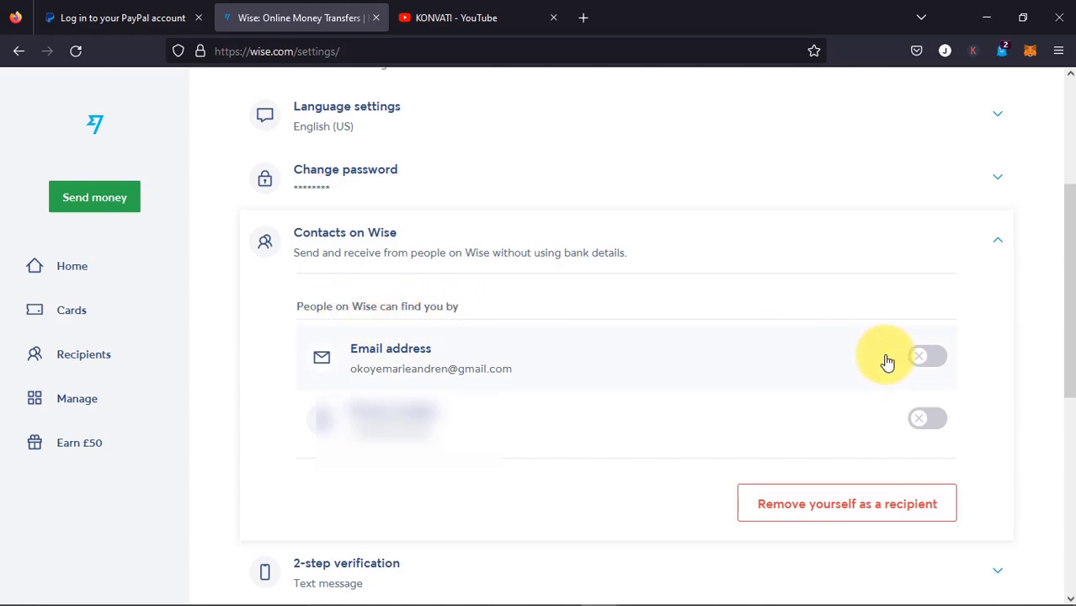
Switch on finding this account by email address and by phone number, then return to Home
left_click(931, 357)
left_click(927, 419)
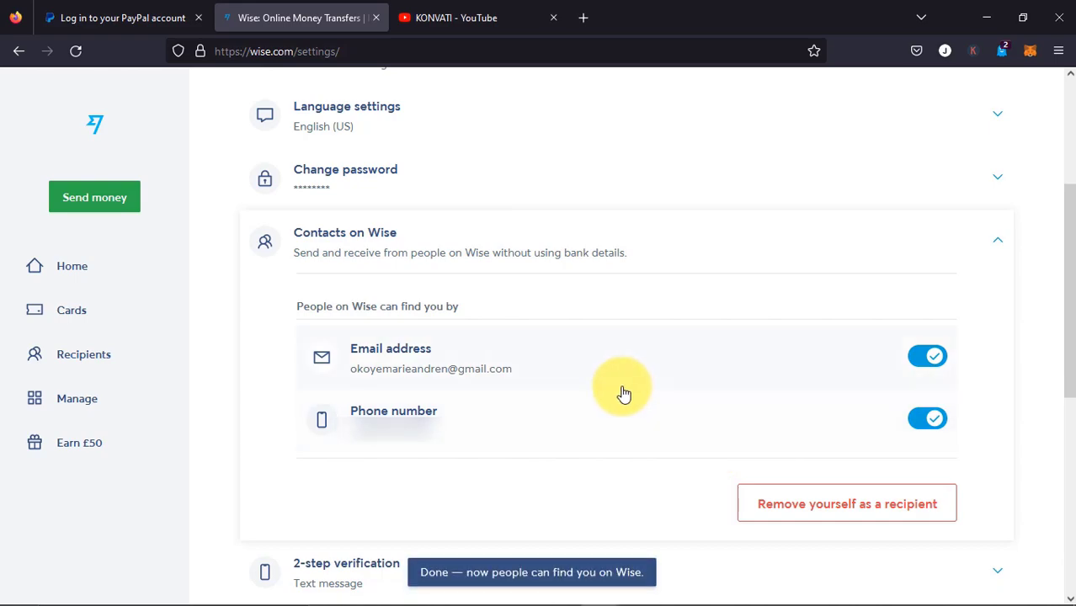
scroll(622, 394, "down", 2)
scroll(620, 397, "up", 5)
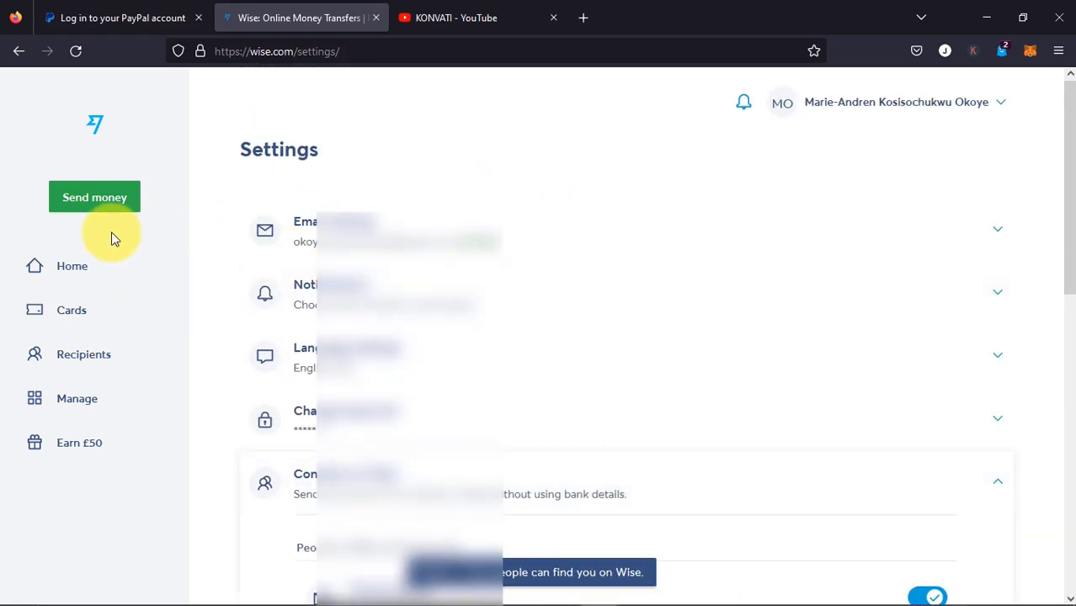
left_click(73, 268)
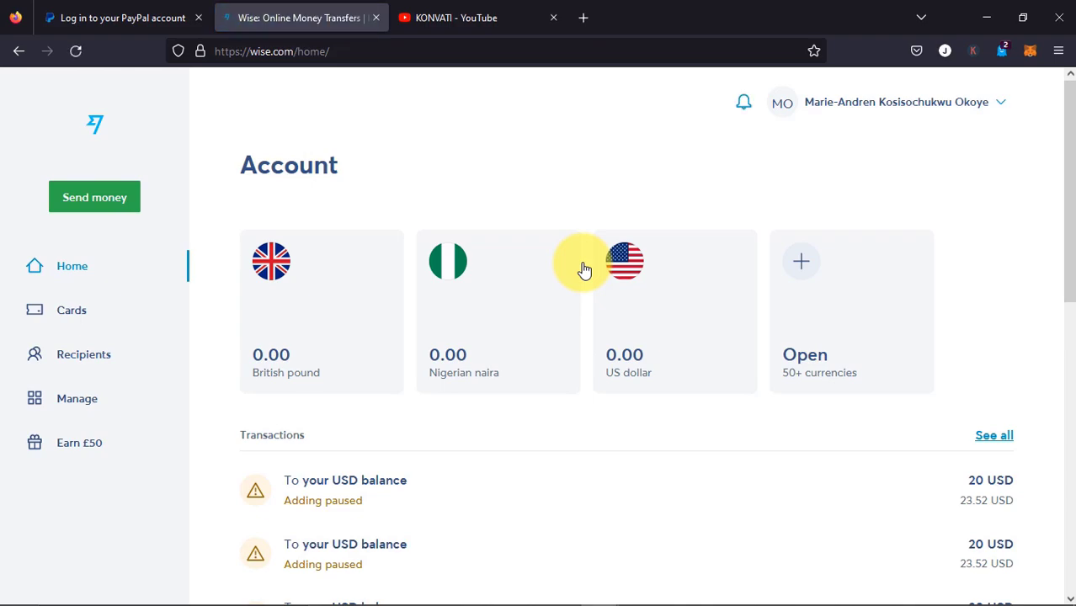
In the first account's window, reload the send-money page and confirm the reload
key("alt+Tab")
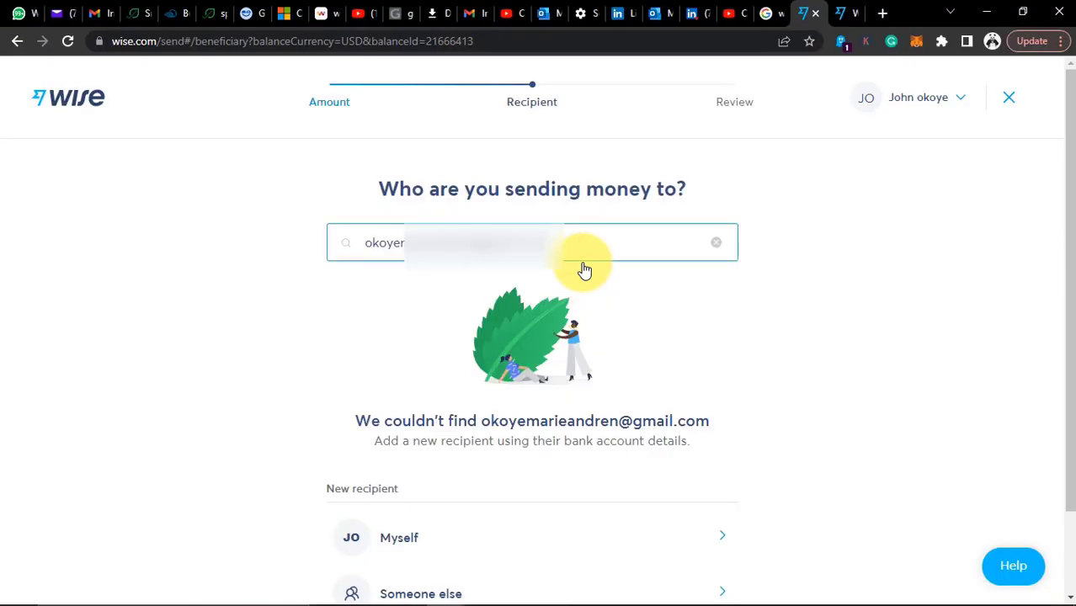
left_click_drag(564, 242, 312, 277)
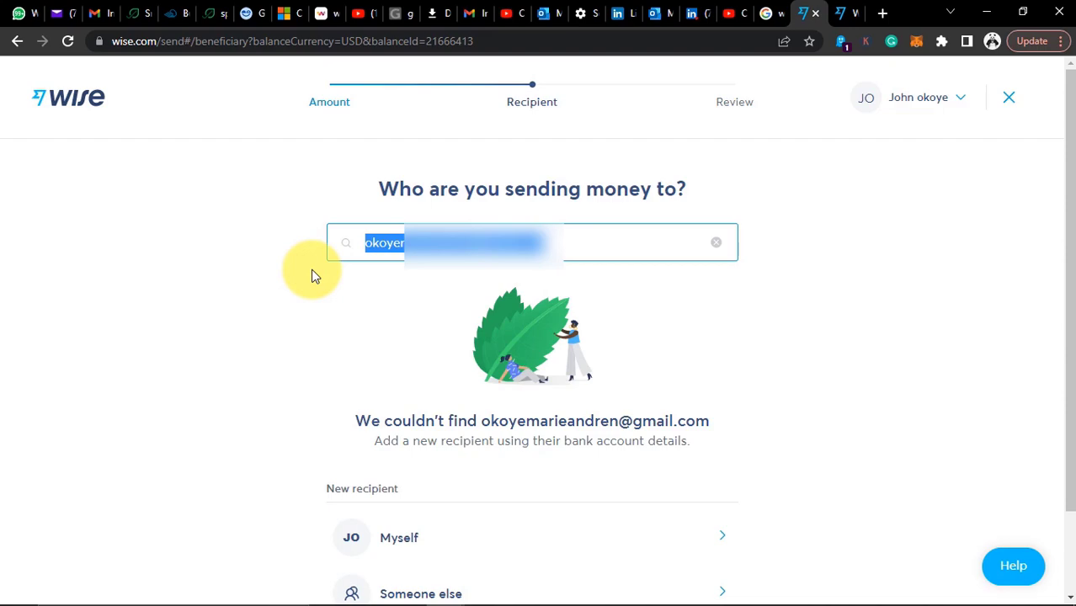
left_click(311, 276)
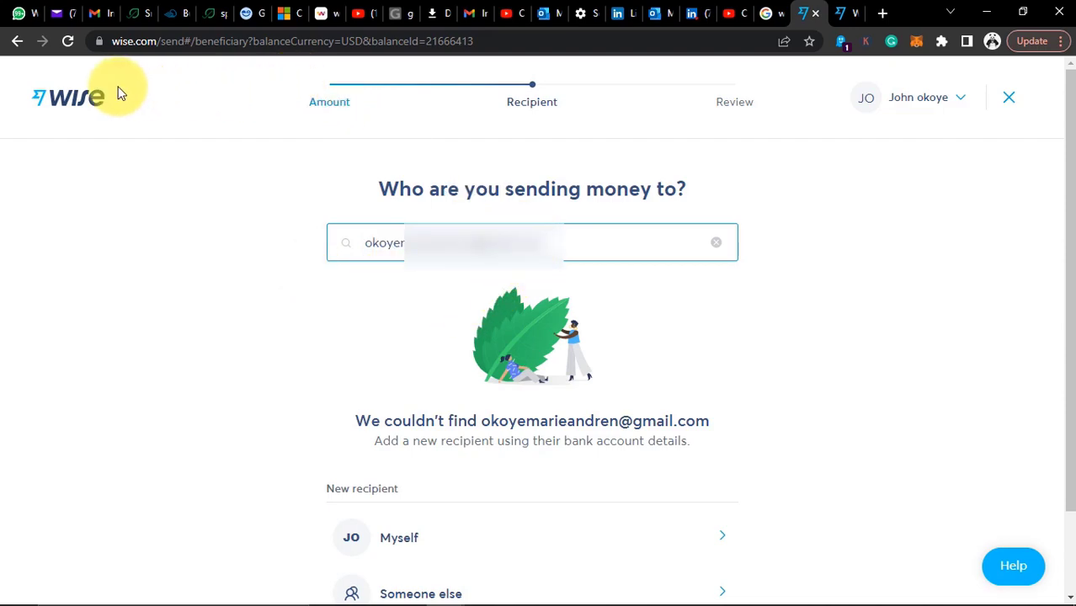
left_click(67, 41)
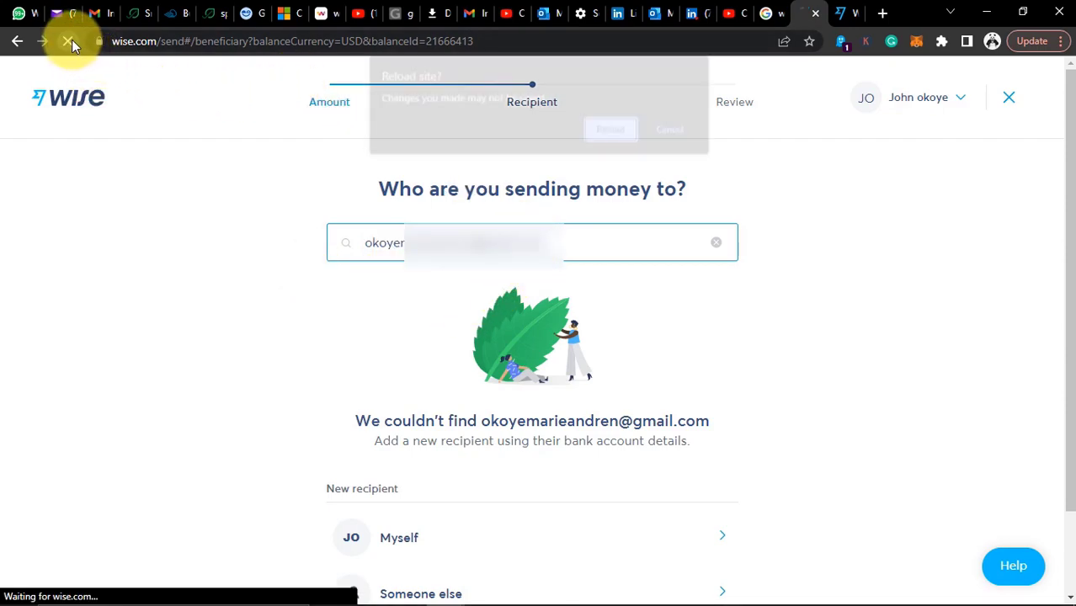
left_click(633, 136)
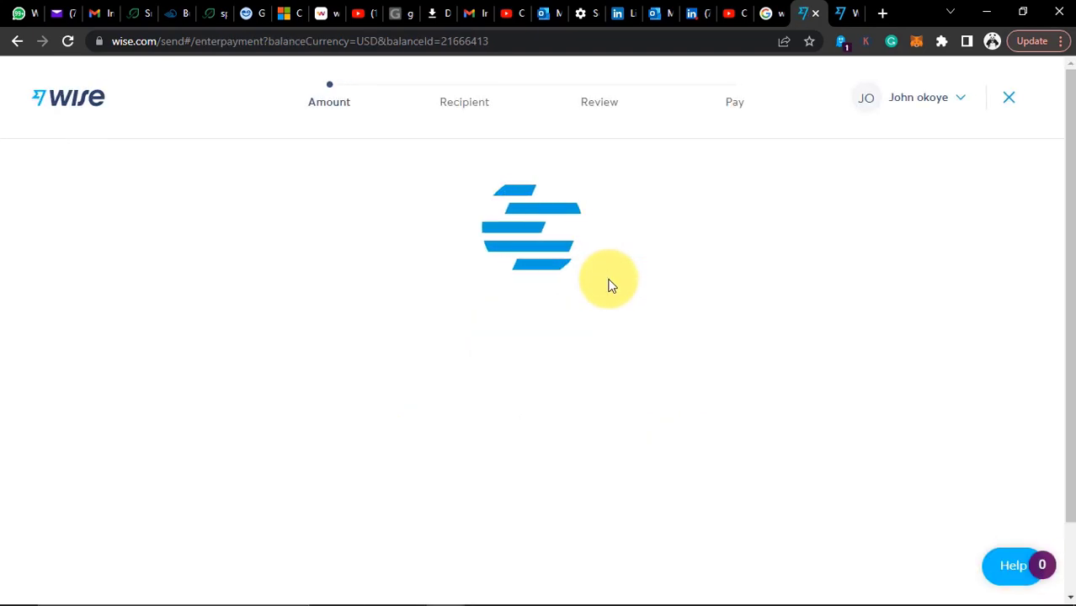
Set the amount so the recipient gets exactly 25 USD and continue
left_click_drag(405, 285, 263, 265)
type("21")
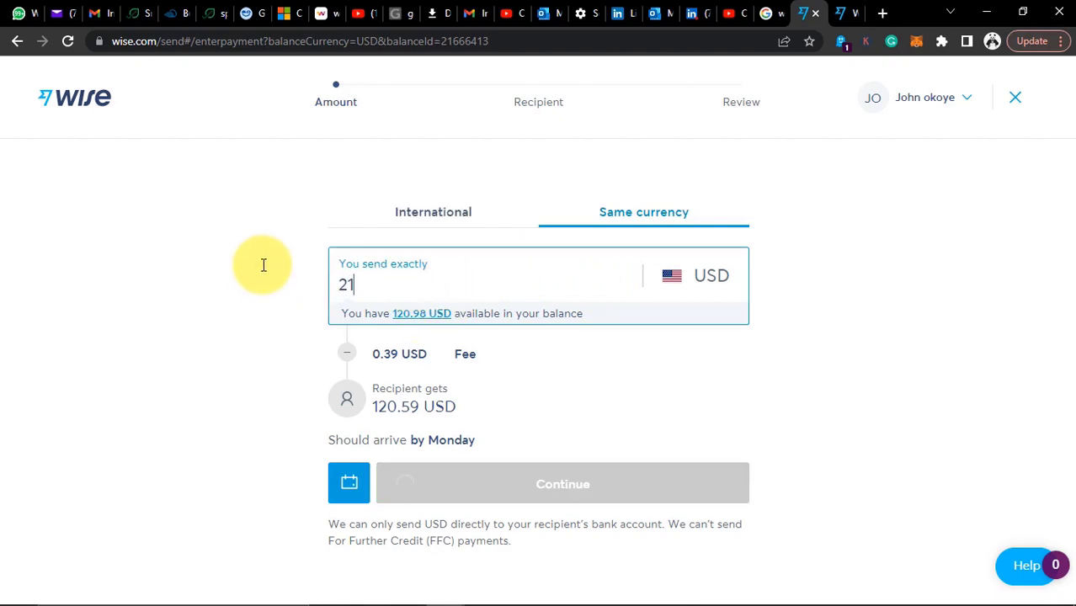
left_click_drag(369, 301, 312, 265)
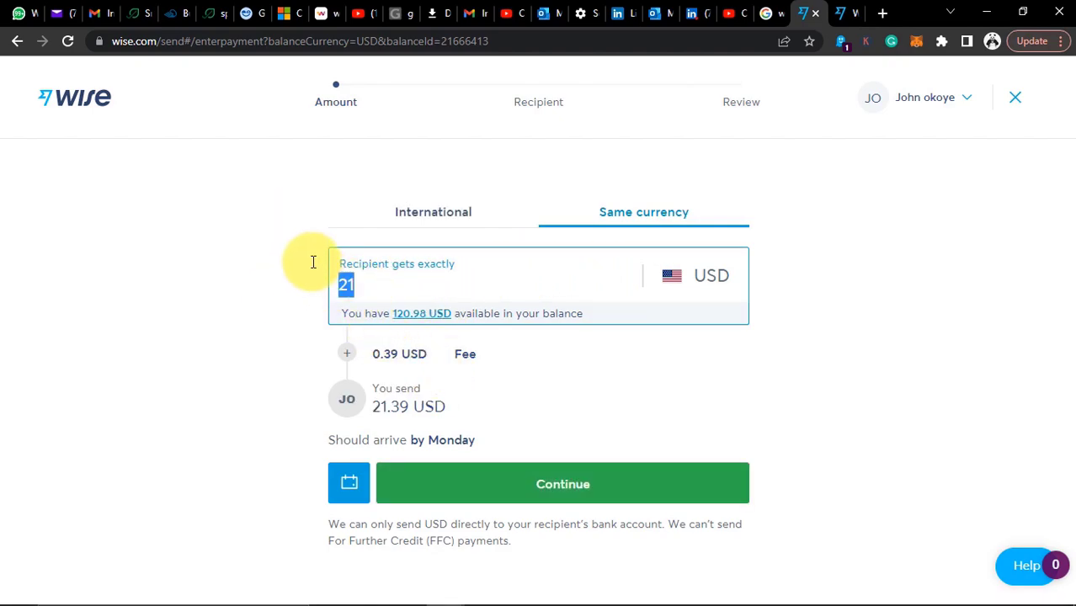
type("25")
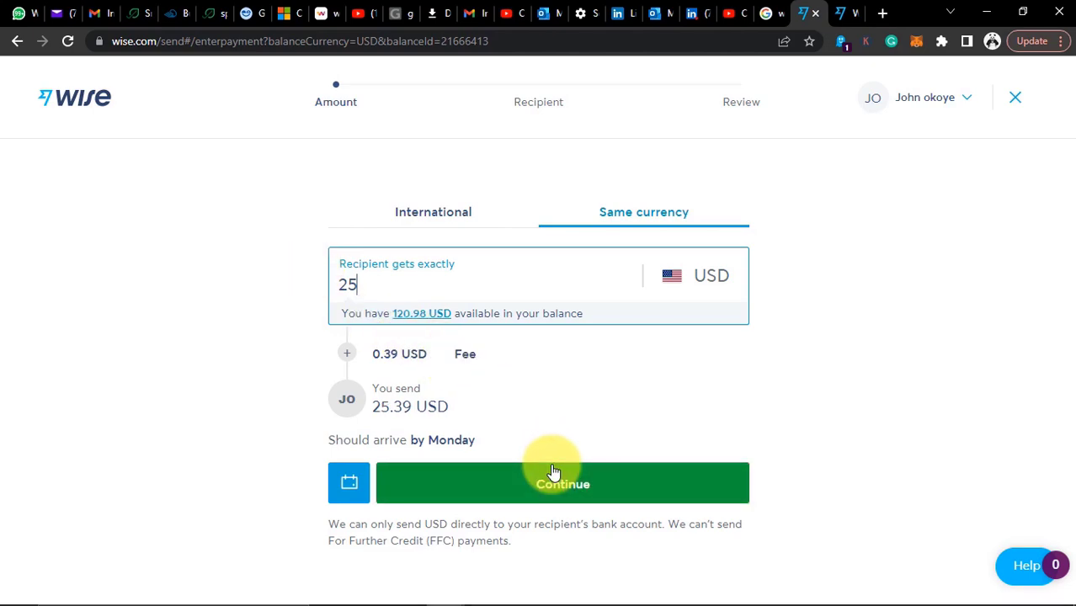
left_click(553, 472)
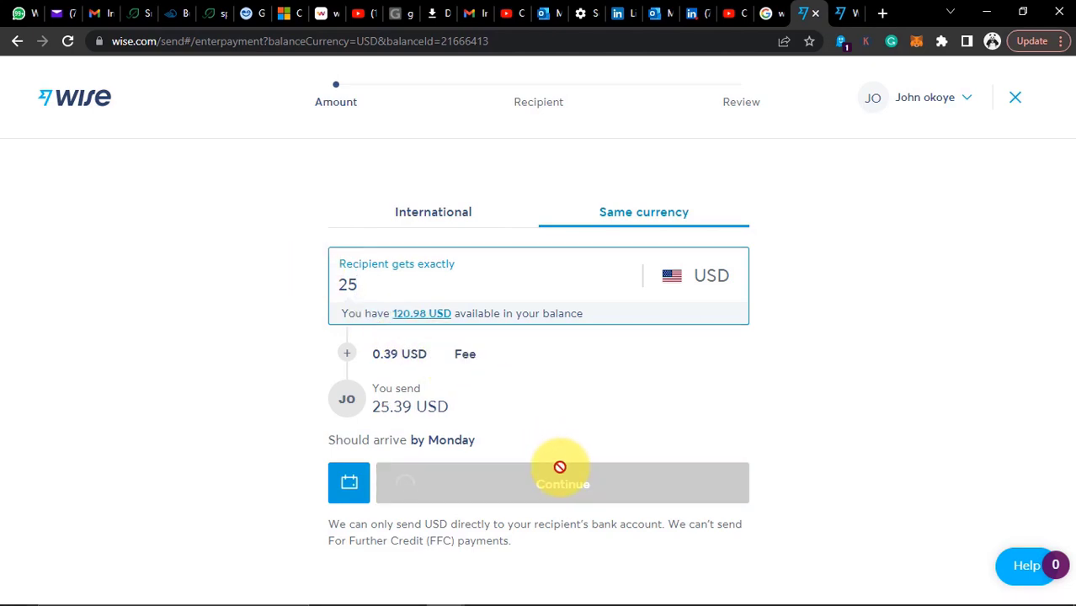
Search for the recipient and select their Wise account
left_click(477, 245)
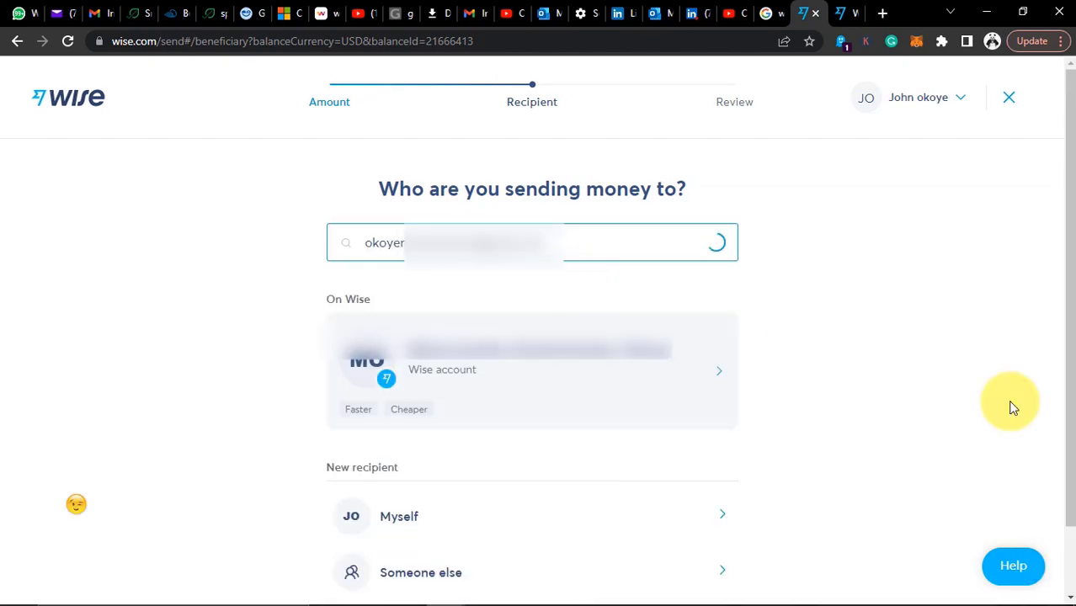
left_click(473, 367)
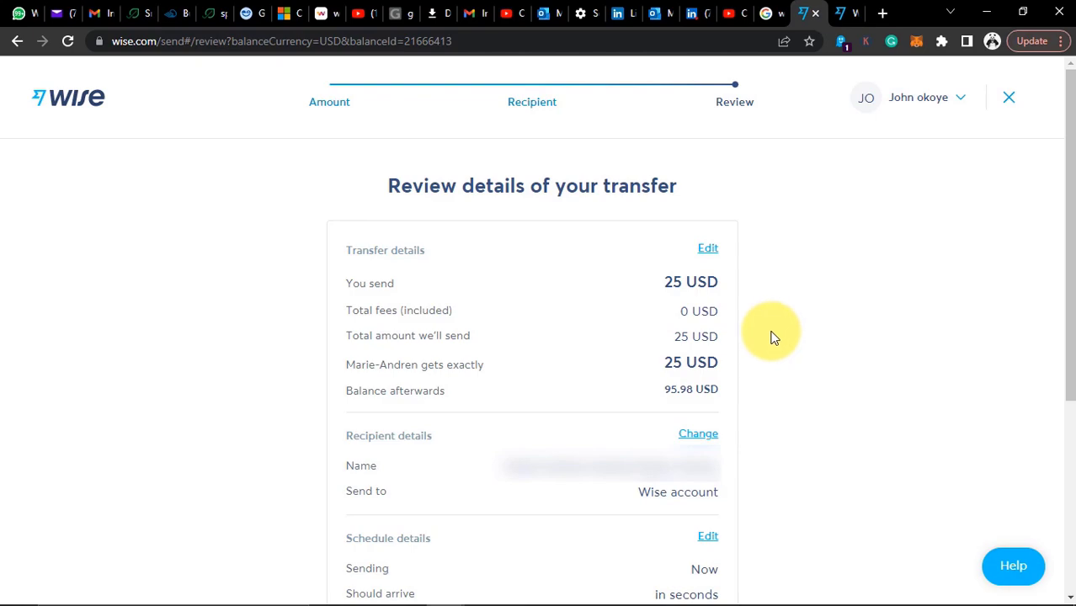
Confirm and send the 25 USD transfer, approving it with the account password
scroll(505, 305, "down", 1)
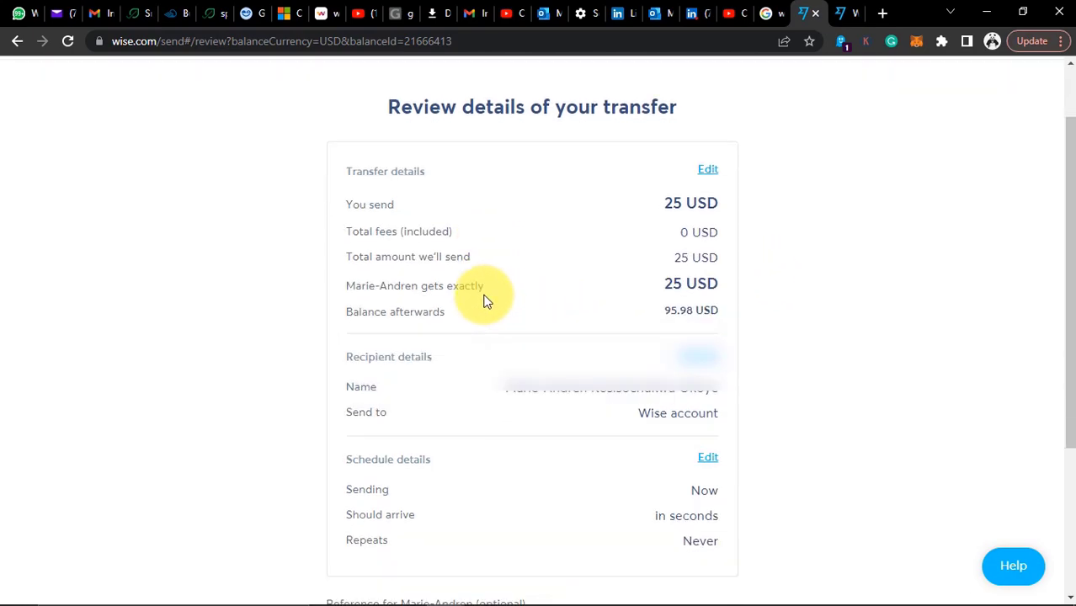
scroll(484, 300, "down", 3)
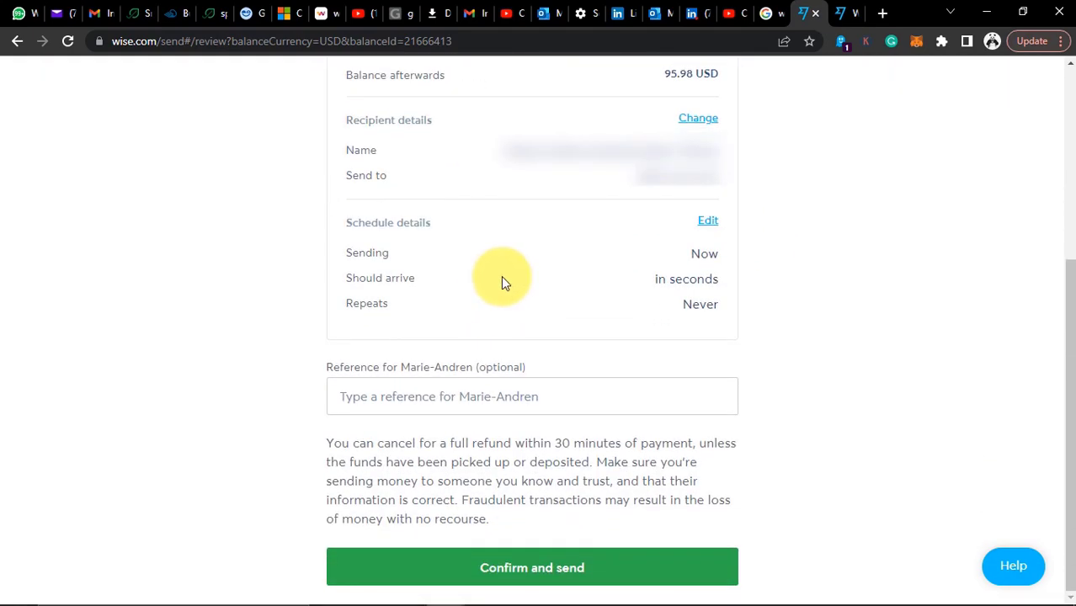
left_click(530, 570)
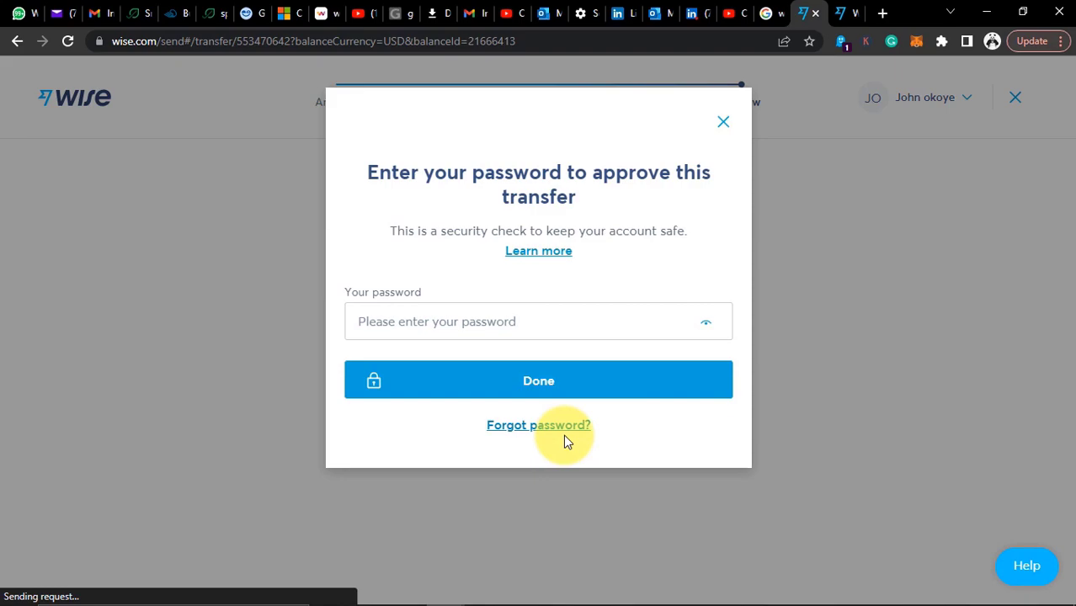
left_click(454, 321)
type("***")
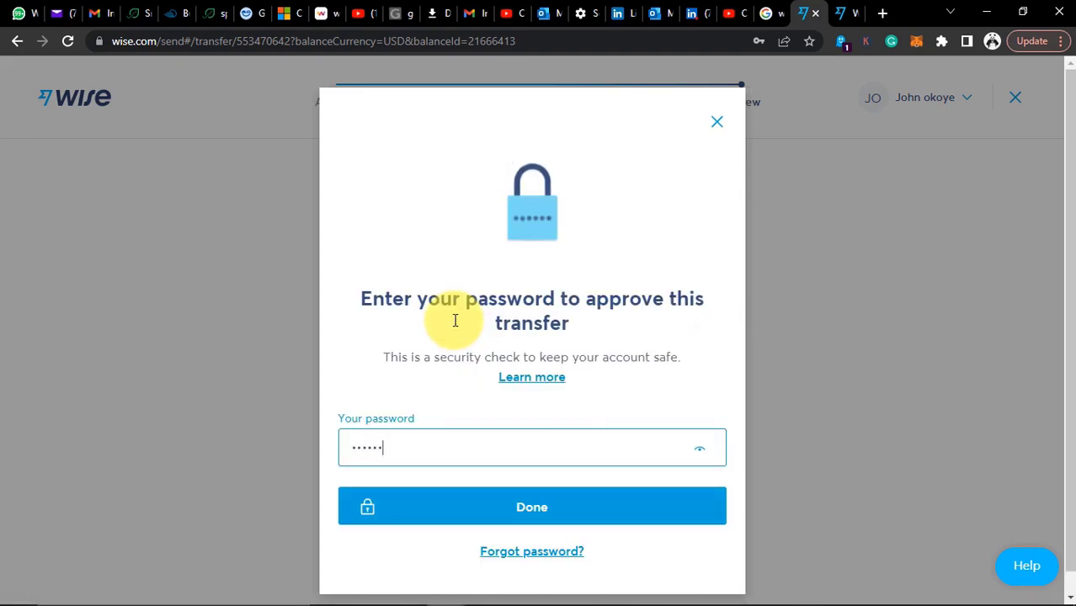
type("******")
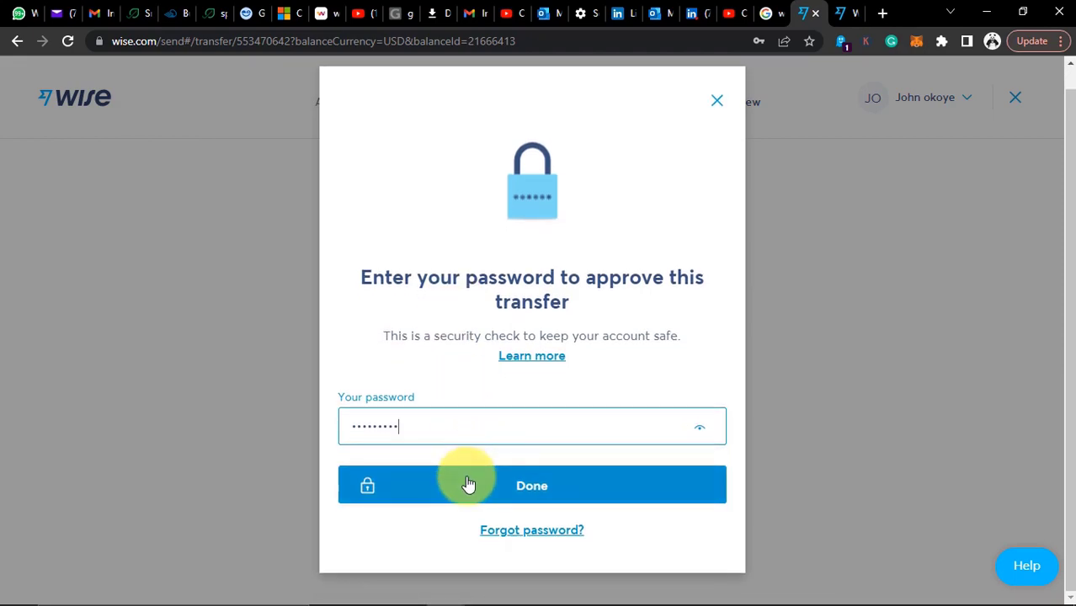
left_click(468, 483)
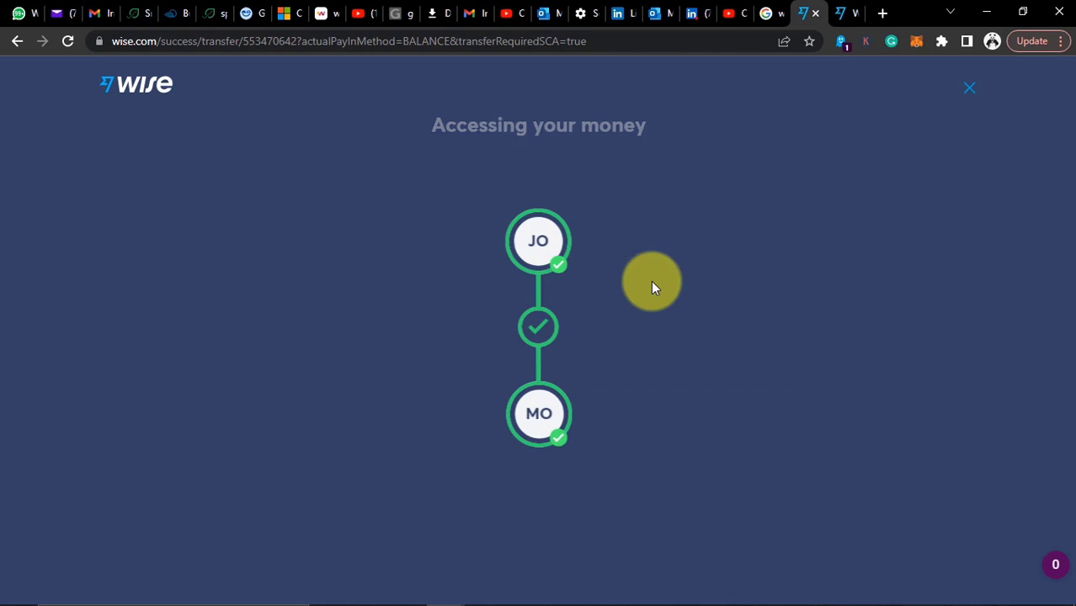
Dismiss the transfer success screen and switch to the receiving account's window
left_click(432, 547)
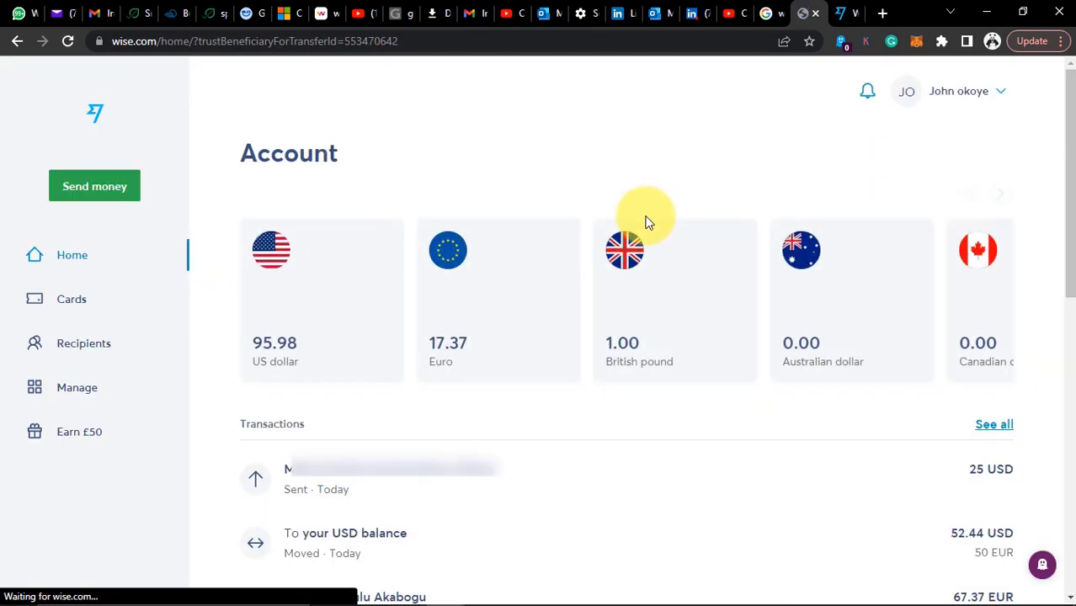
key("alt+Tab")
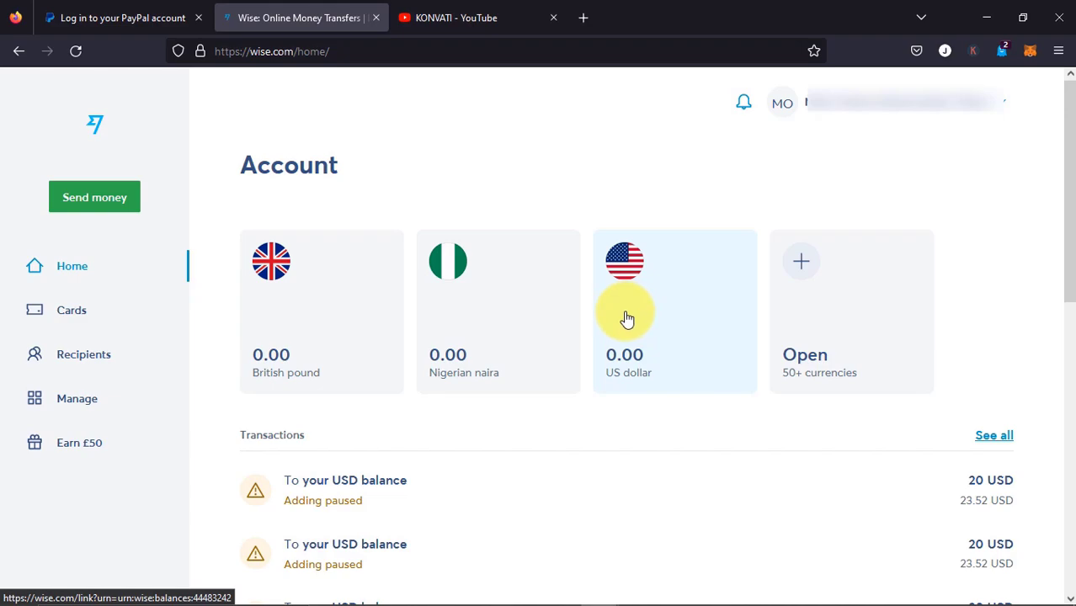
Open the US dollar row under Receive income to show the USD account details
scroll(615, 322, "down", 4)
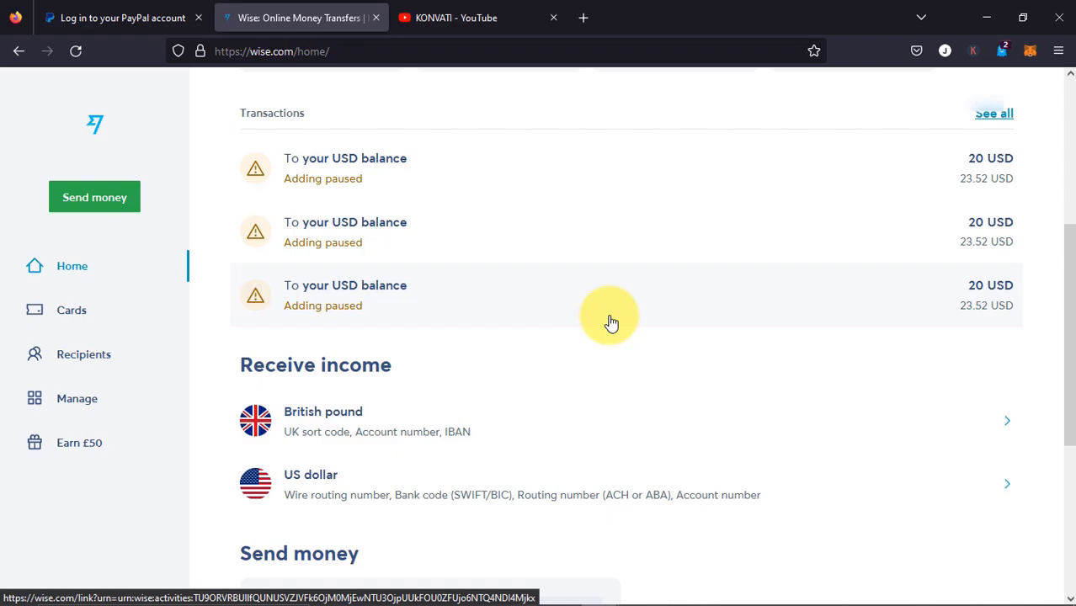
left_click(685, 438)
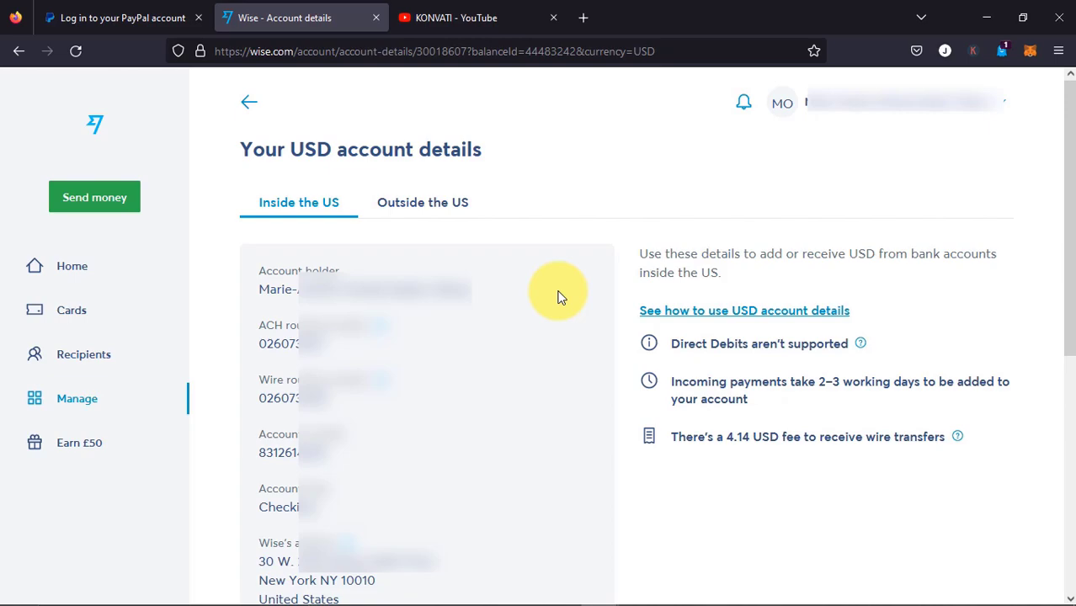
Review the British pound balance's GBP account details, then return to the 0 GBP balance page
left_click(67, 270)
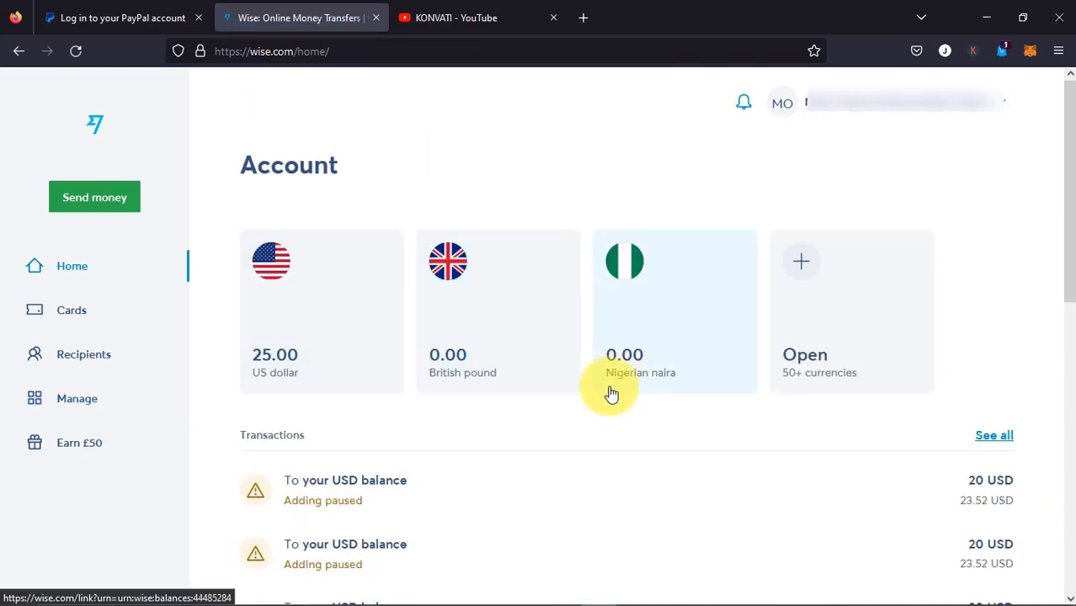
left_click(500, 324)
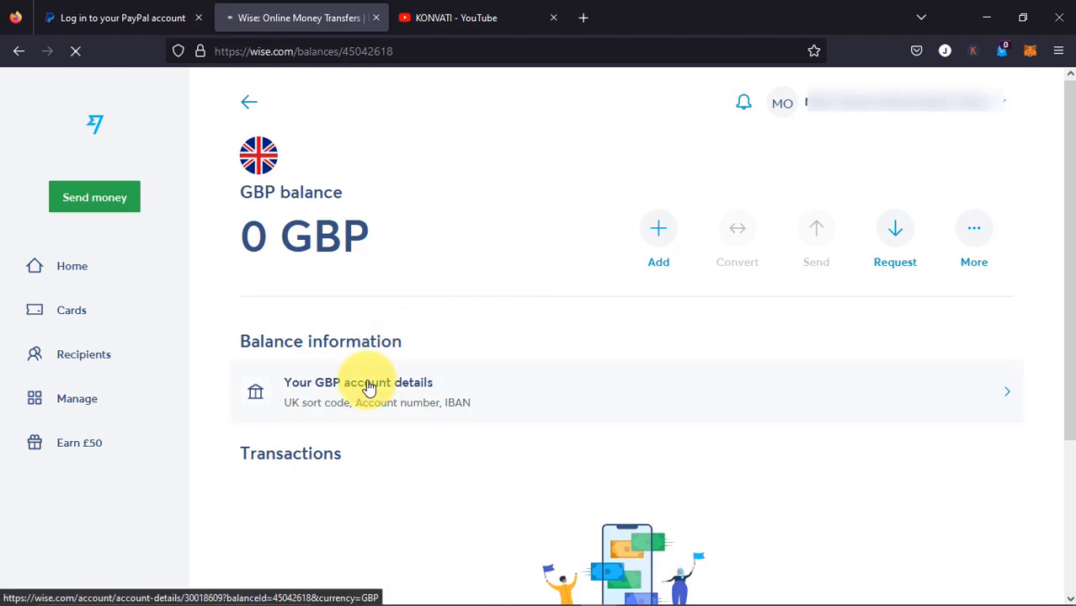
left_click(369, 386)
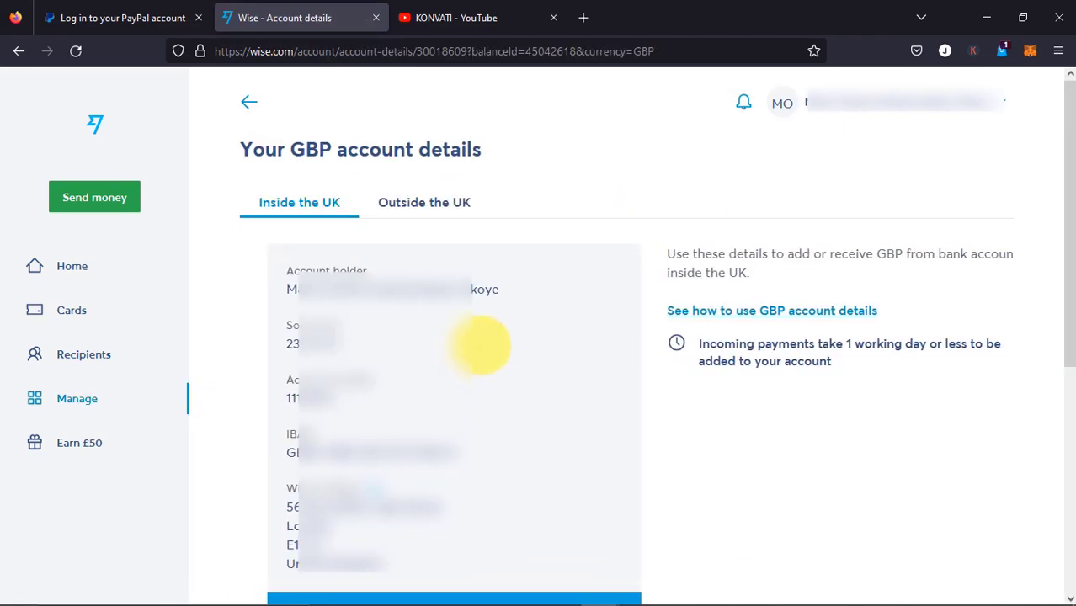
scroll(505, 371, "down", 2)
scroll(569, 392, "up", 1)
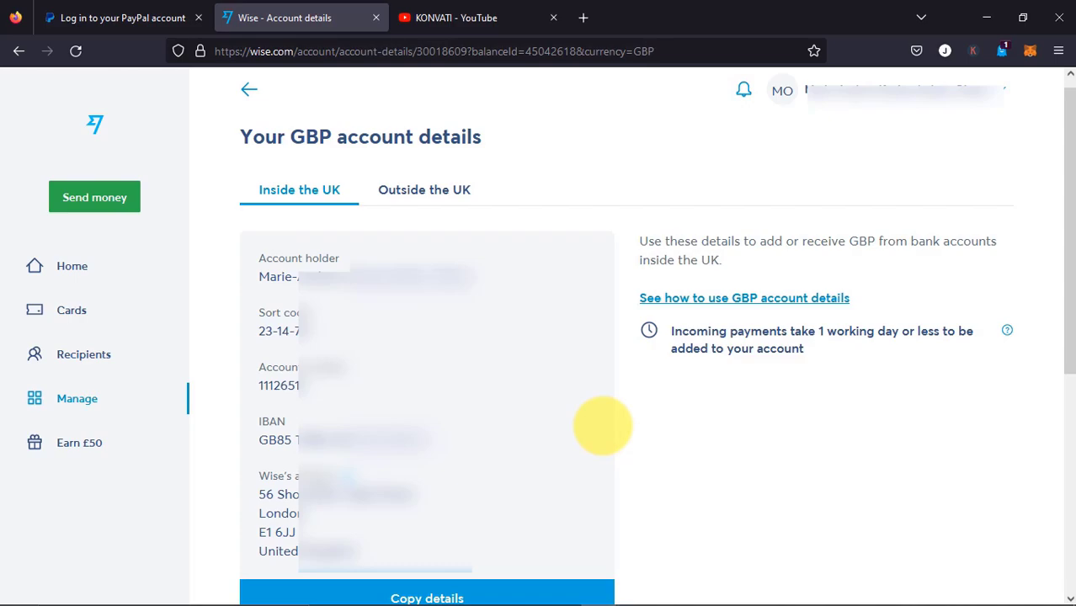
left_click(251, 89)
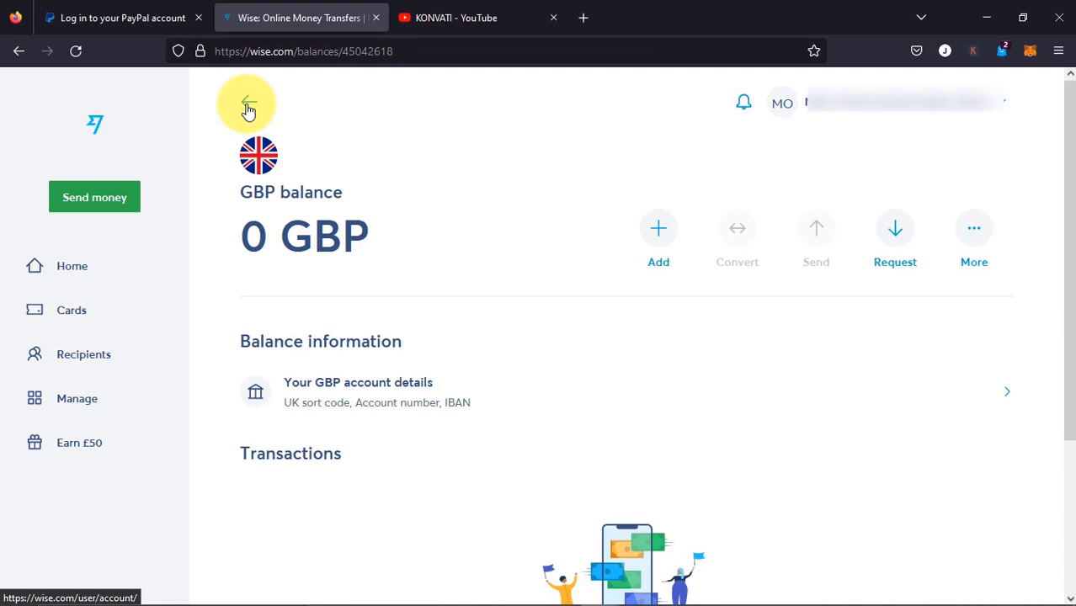
Switch to the other Wise account's window showing 95.98 USD and the sent 25 USD
key("alt+Tab")
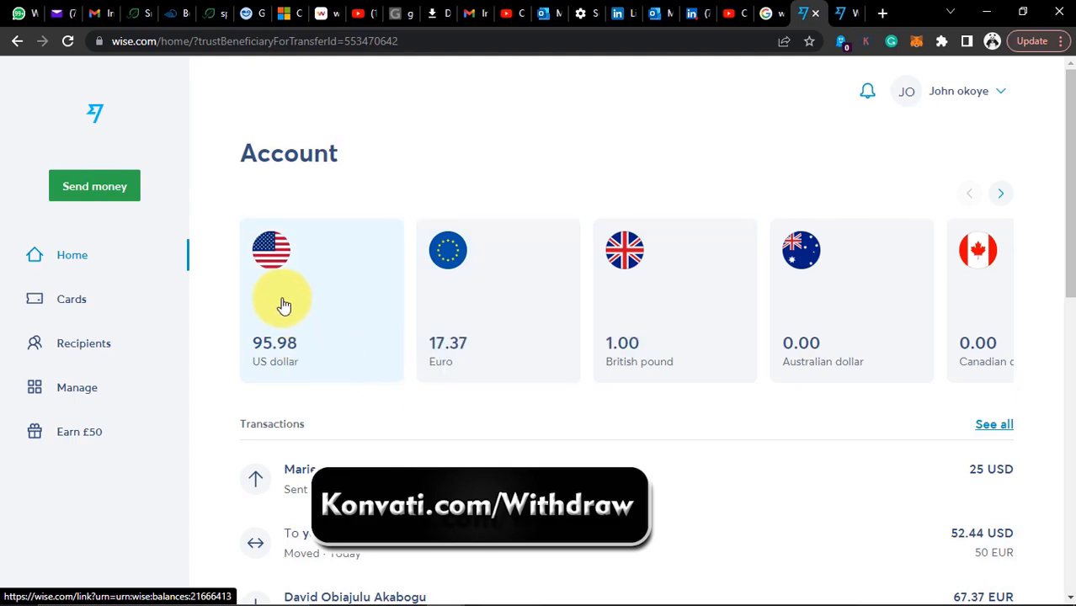
Start a new same-currency send from the 95.98 US dollar balance
left_click(344, 313)
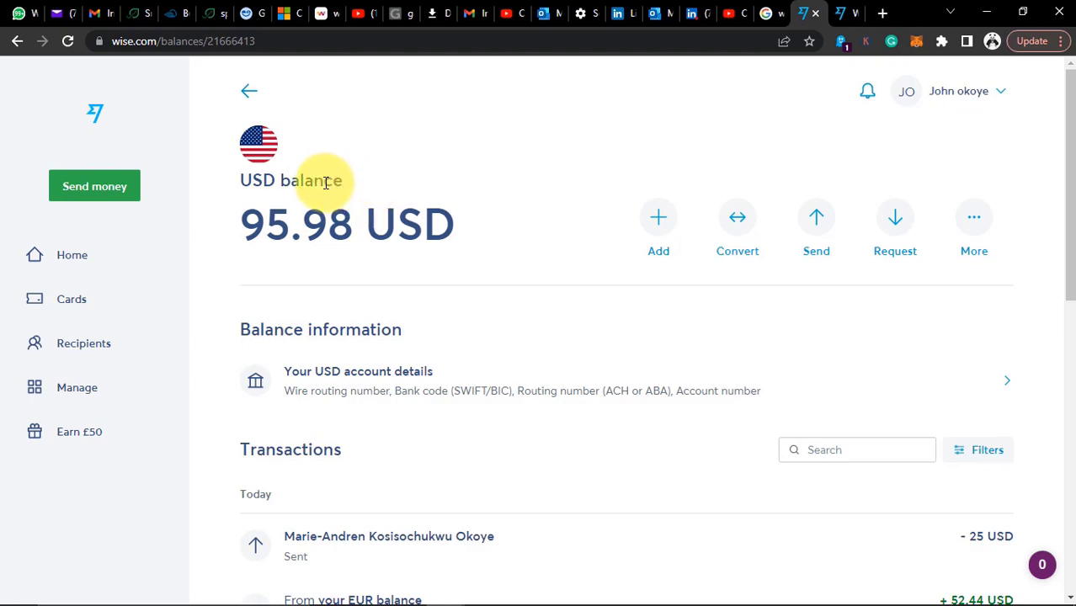
left_click(817, 222)
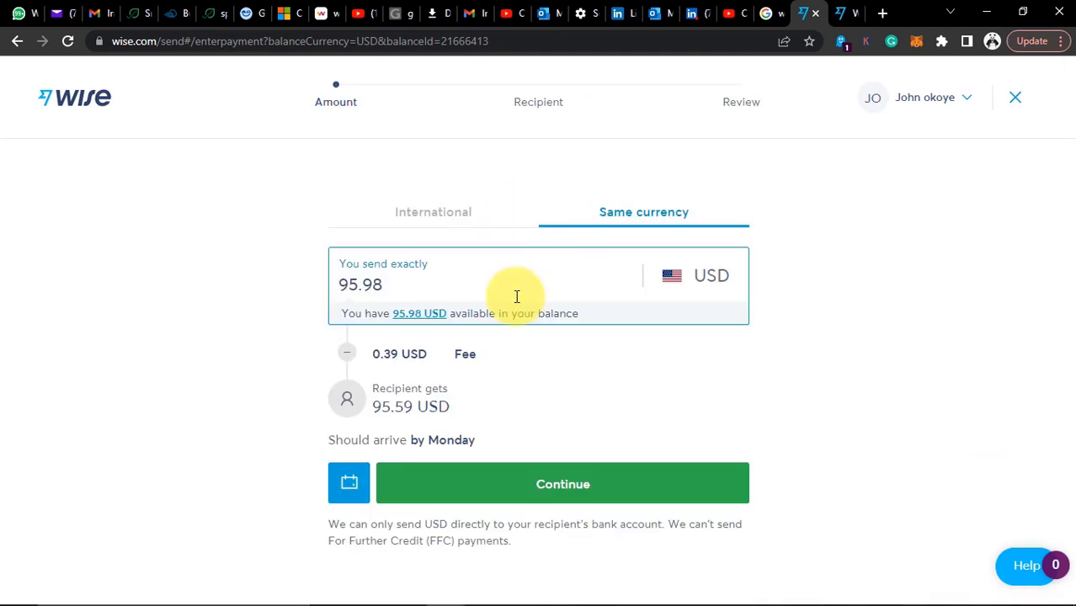
Change the USD transfer so the recipient gets 50 USD, then continue to recipients
left_click_drag(389, 284, 326, 285)
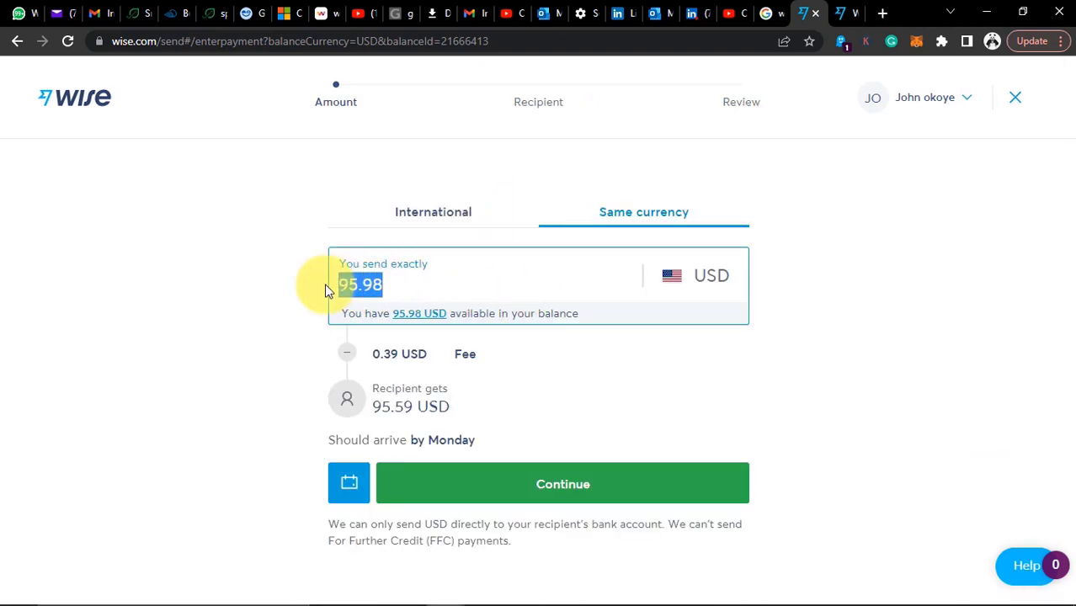
type("50")
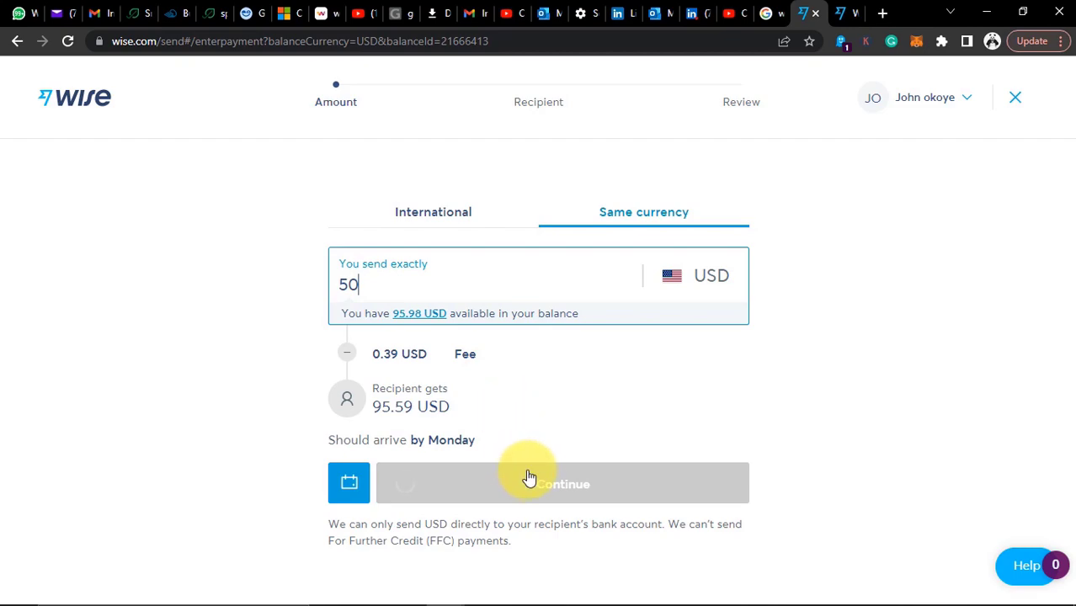
left_click(540, 480)
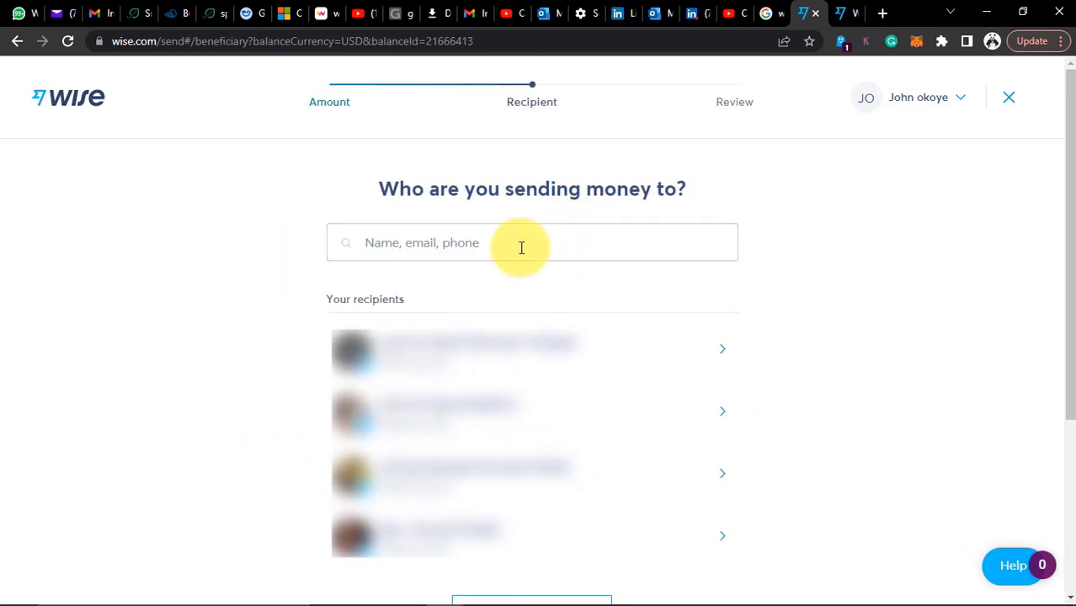
scroll(192, 524, "down", 3)
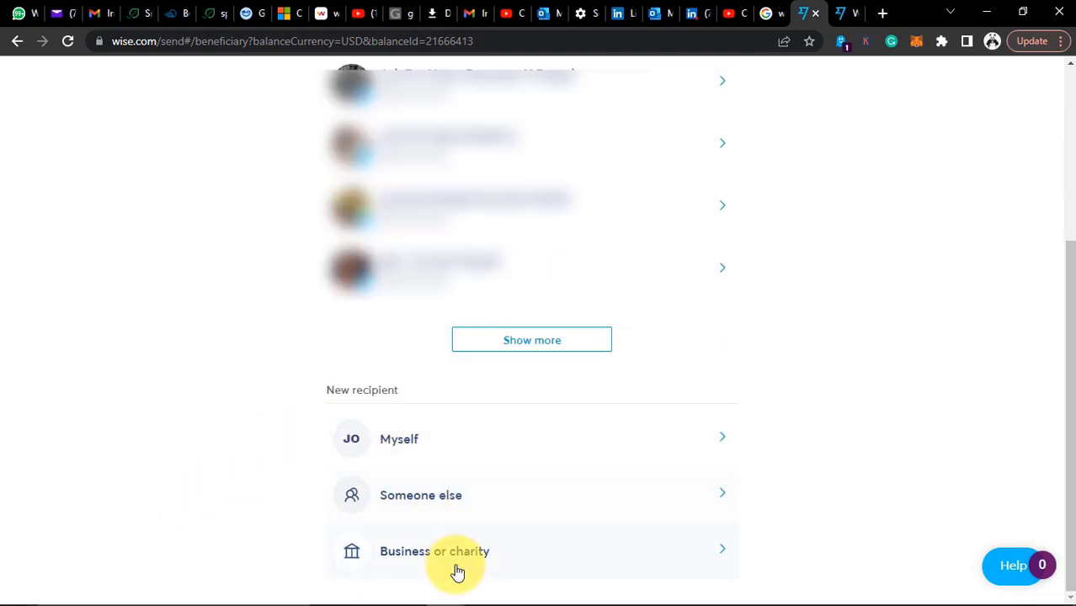
Start a 'Someone else' recipient and explore the ACH bank-detail fields, choosing Savings
left_click(398, 508)
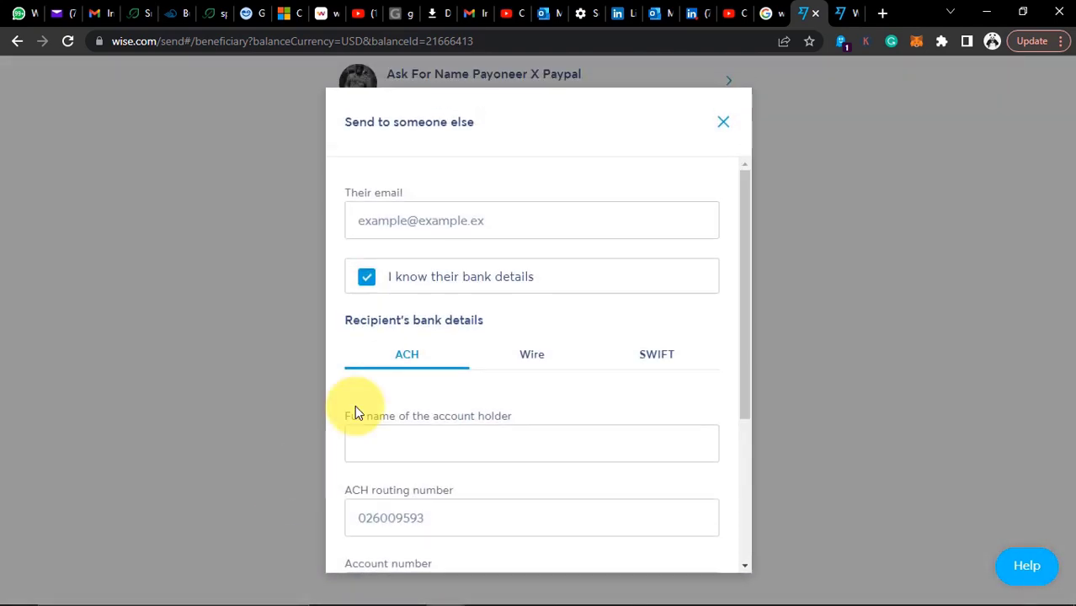
left_click(364, 278)
left_click(412, 279)
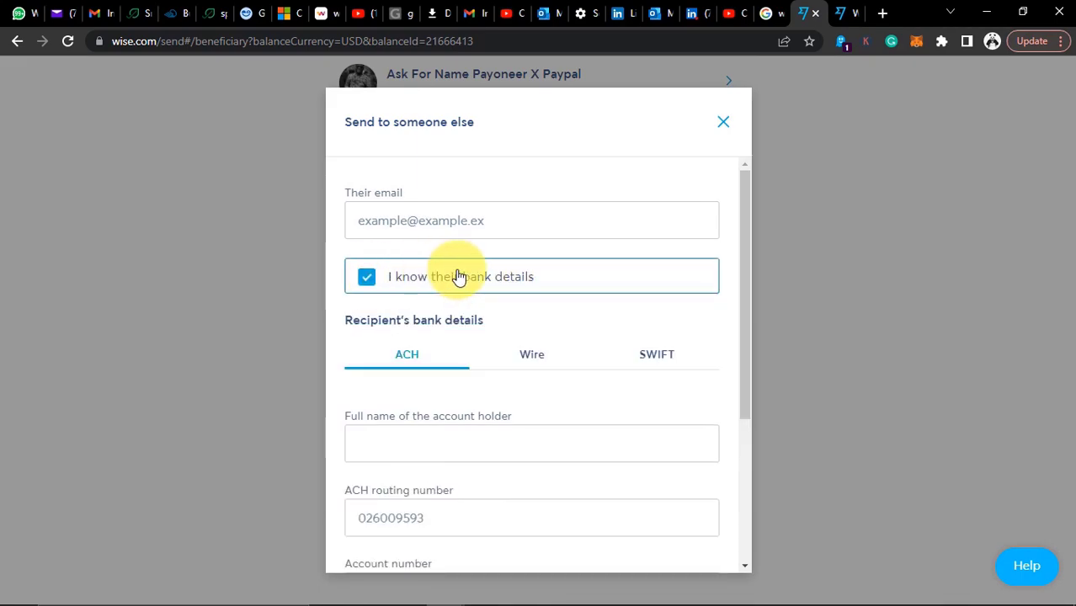
left_click(464, 220)
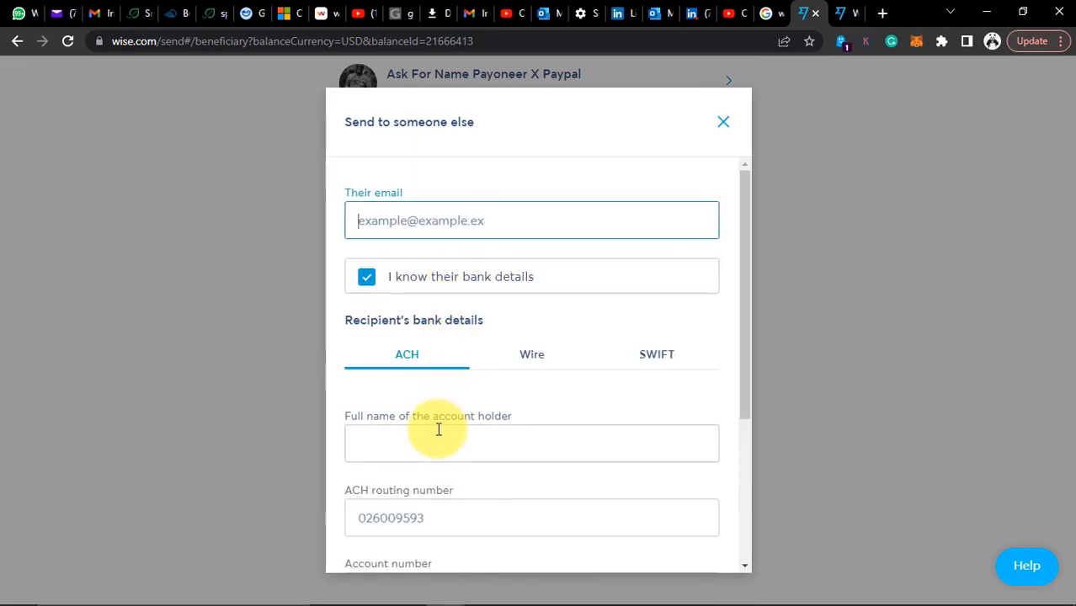
scroll(428, 421, "down", 1)
left_click(447, 365)
left_click(465, 432)
left_click(418, 510)
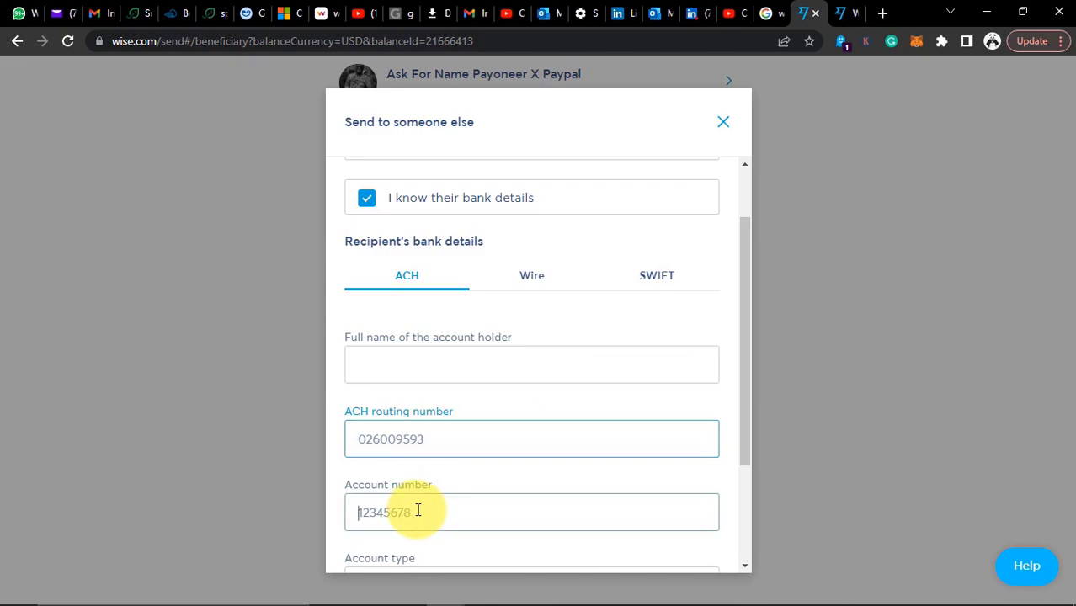
scroll(418, 509, "down", 2)
scroll(430, 494, "down", 1)
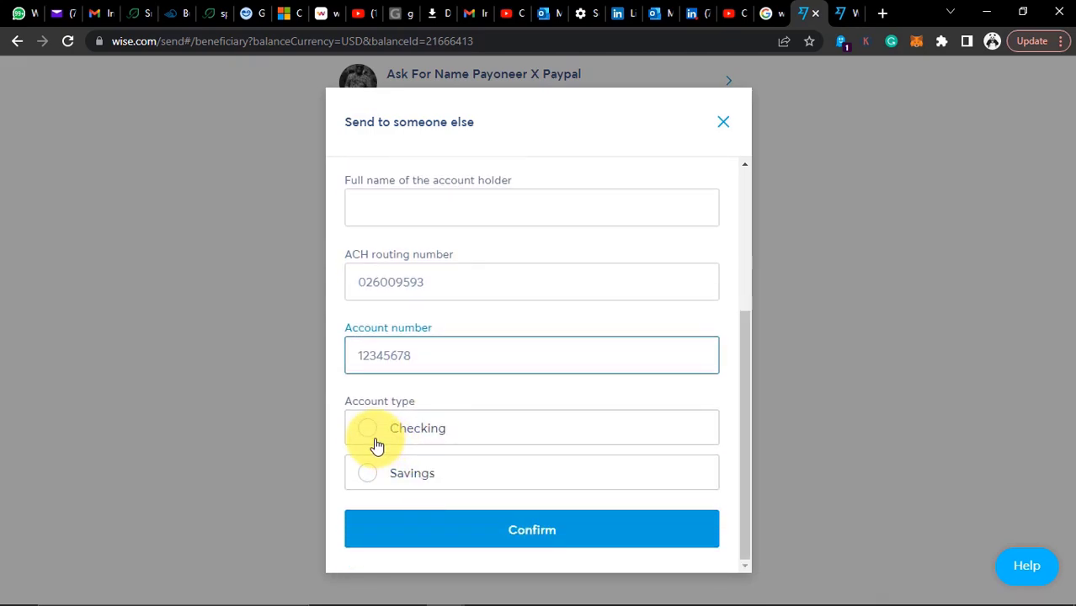
left_click(370, 431)
left_click(368, 474)
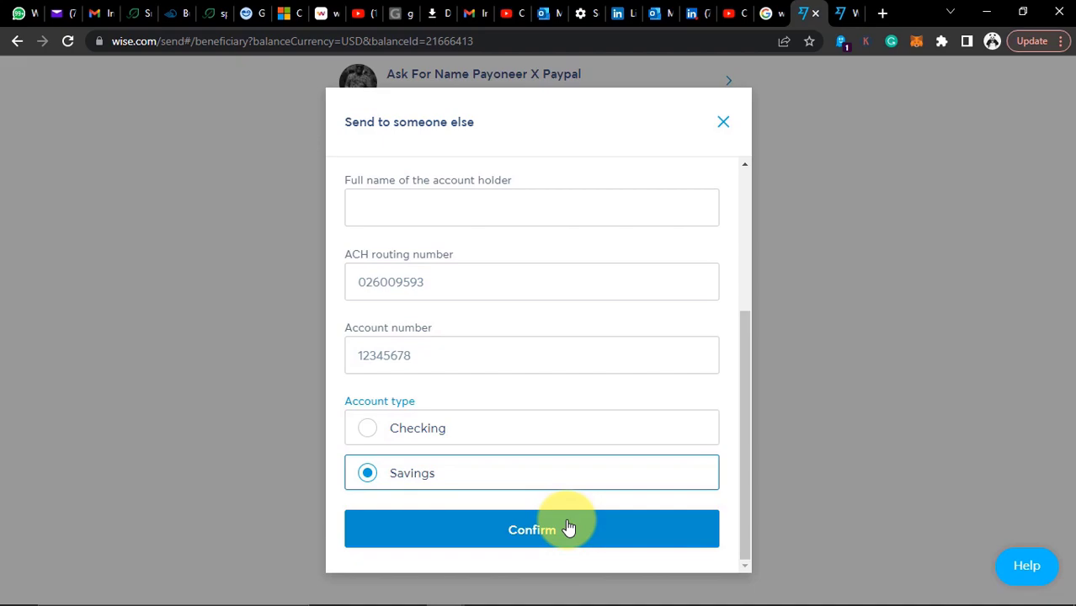
Switch to Wire bank details and pick Savings as the account type
scroll(514, 354, "up", 3)
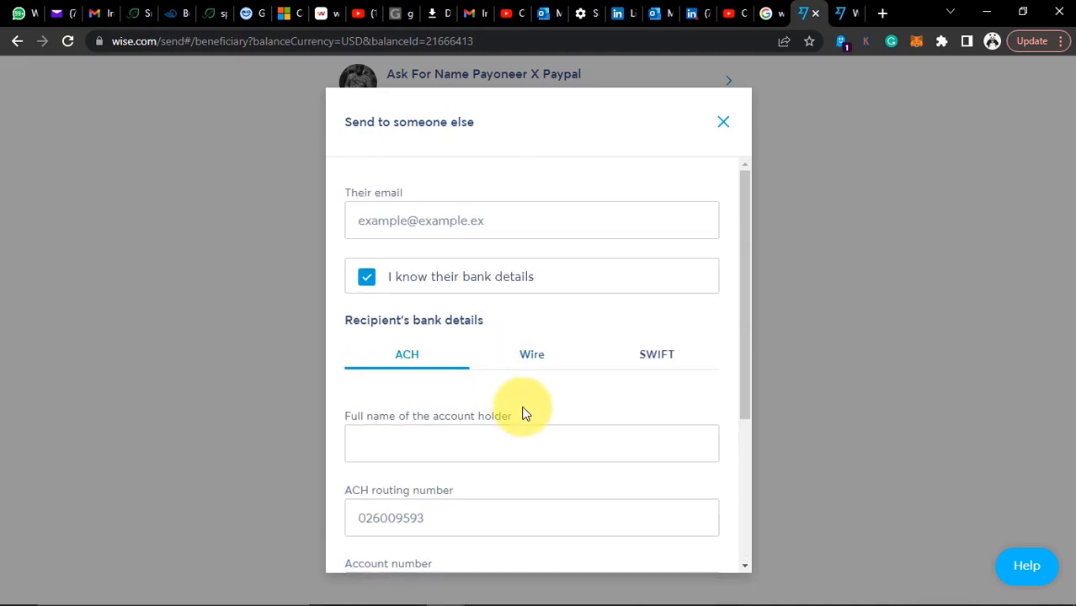
left_click(531, 358)
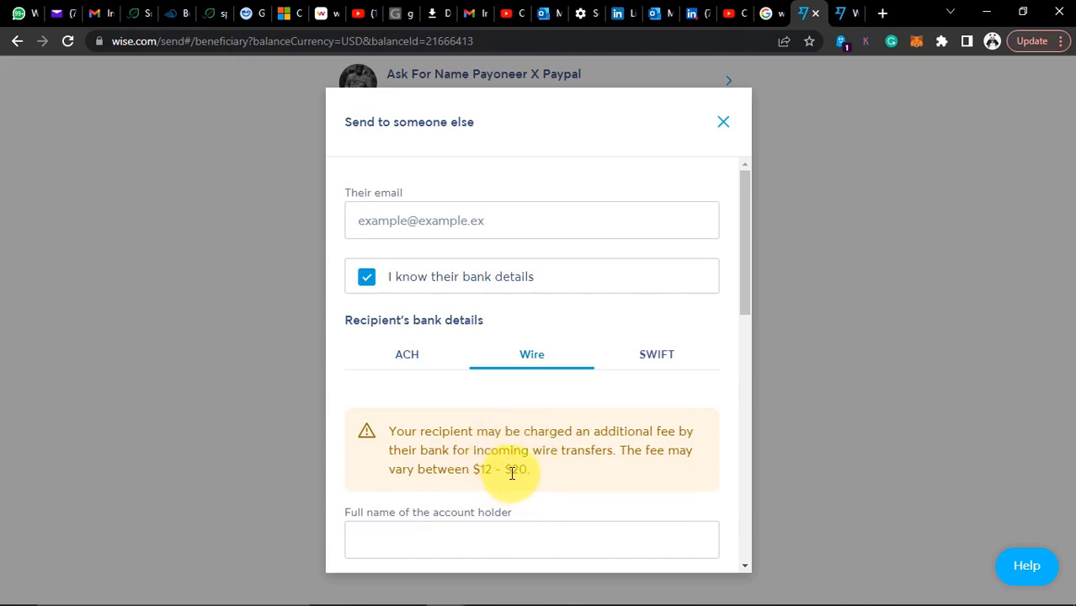
scroll(539, 468, "down", 2)
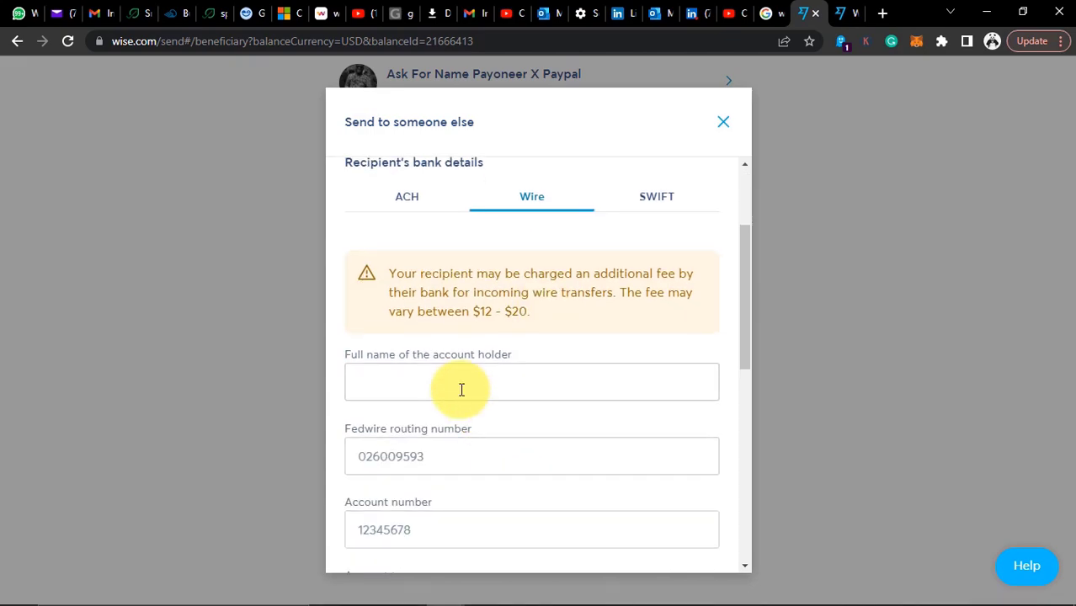
scroll(428, 438, "down", 1)
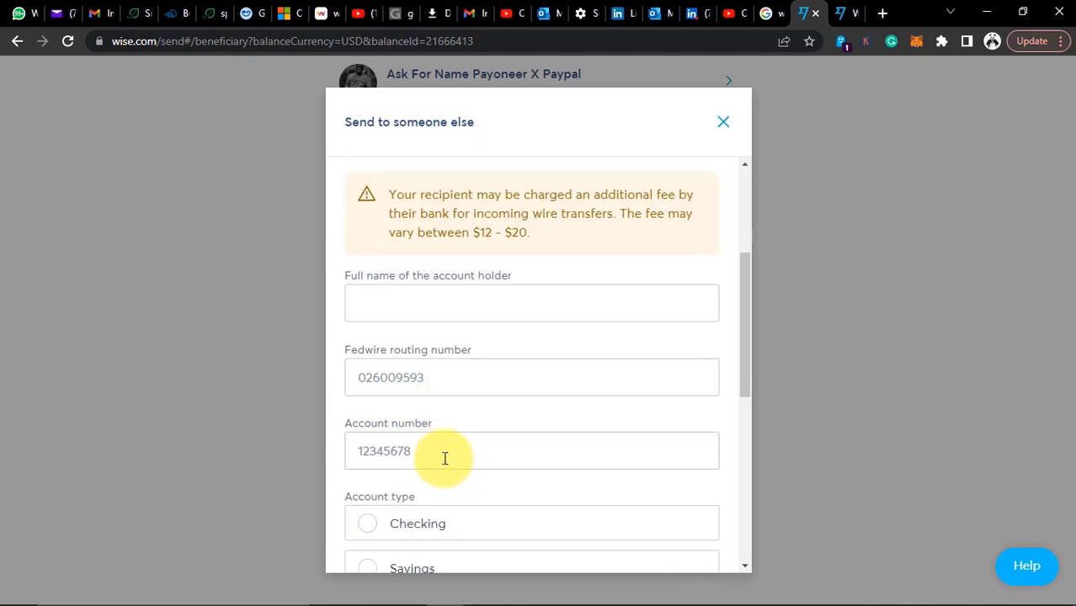
scroll(445, 459, "down", 1)
left_click(365, 447)
left_click(371, 489)
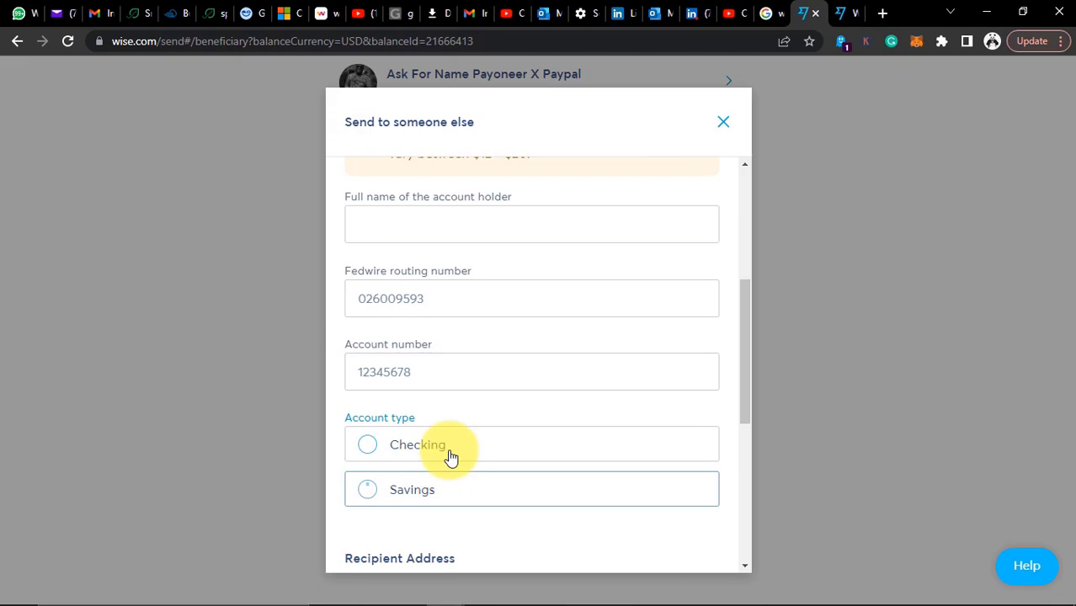
scroll(503, 458, "down", 3)
scroll(503, 463, "down", 2)
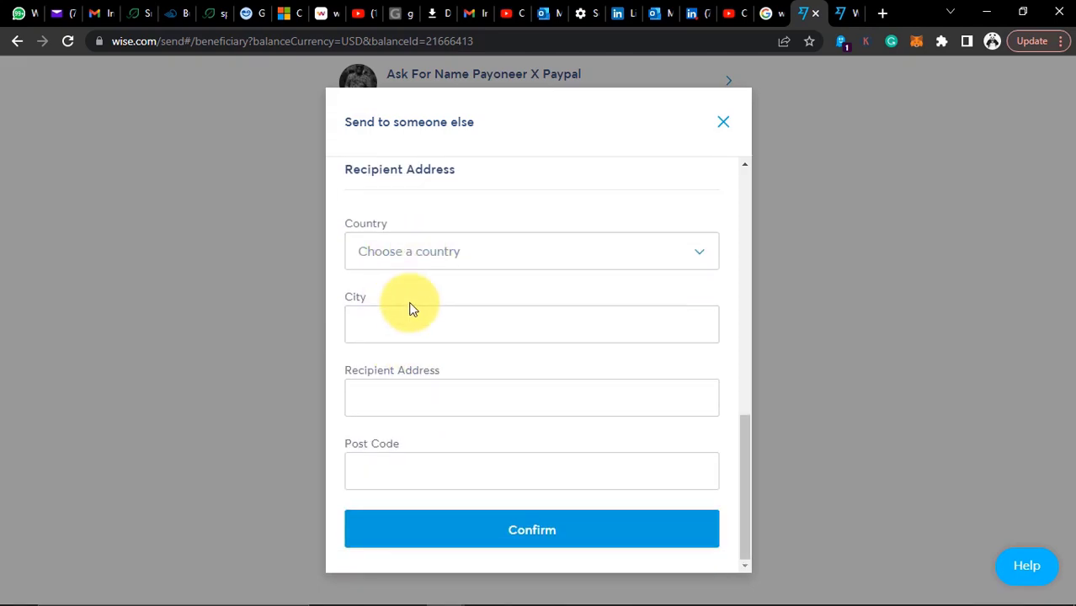
scroll(541, 454, "up", 8)
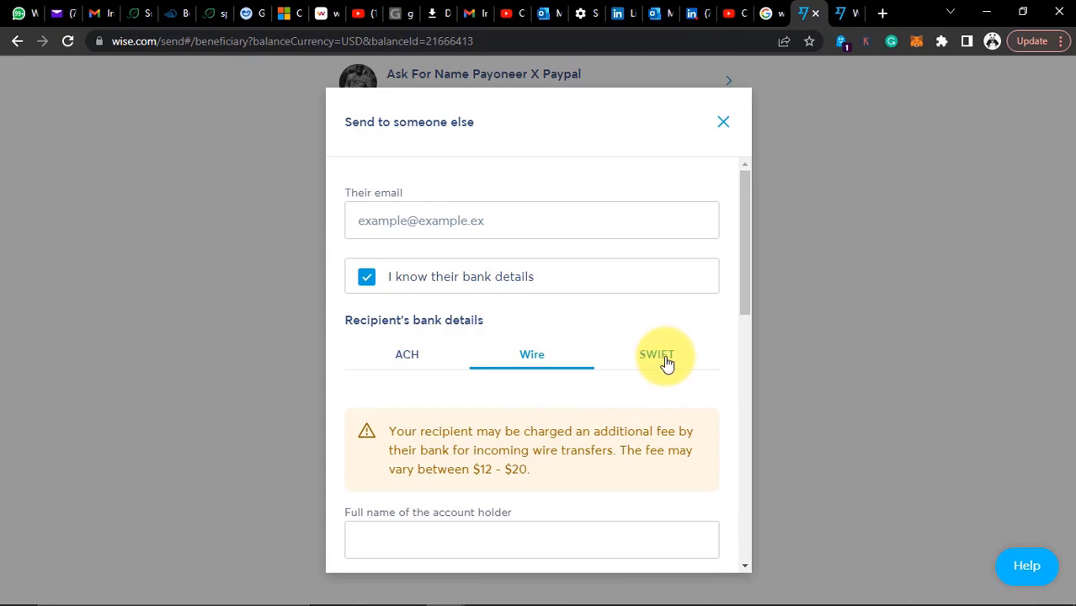
View the SWIFT option, return to ACH, and close the new-recipient form
left_click(655, 364)
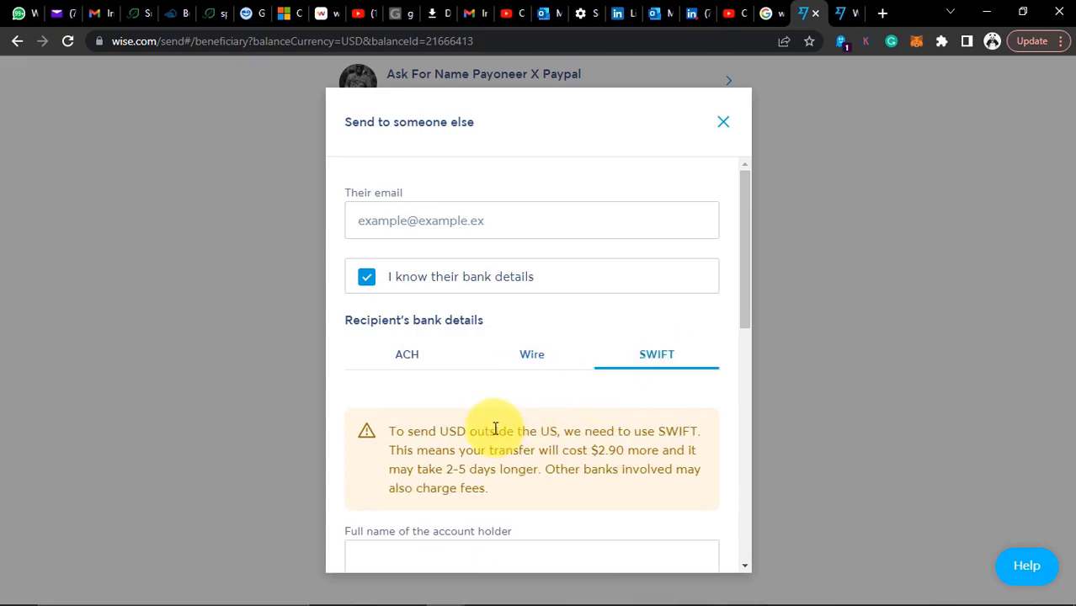
left_click(398, 359)
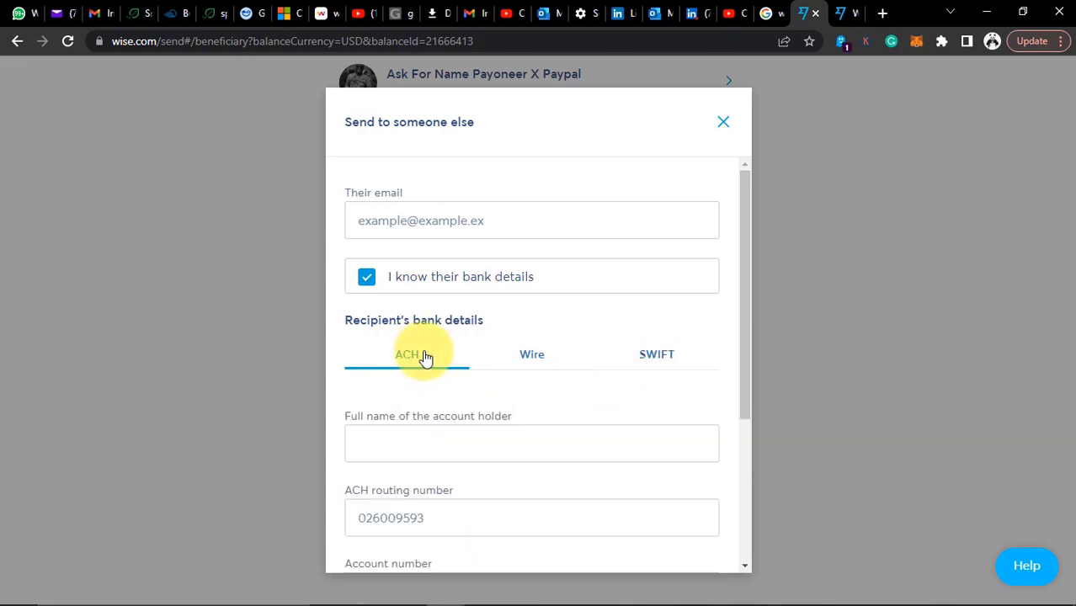
left_click(721, 123)
Paste the recipient's e-mail, send them 25 USD, and start a 17.37 EUR transfer
left_click_drag(1059, 301, 1036, 113)
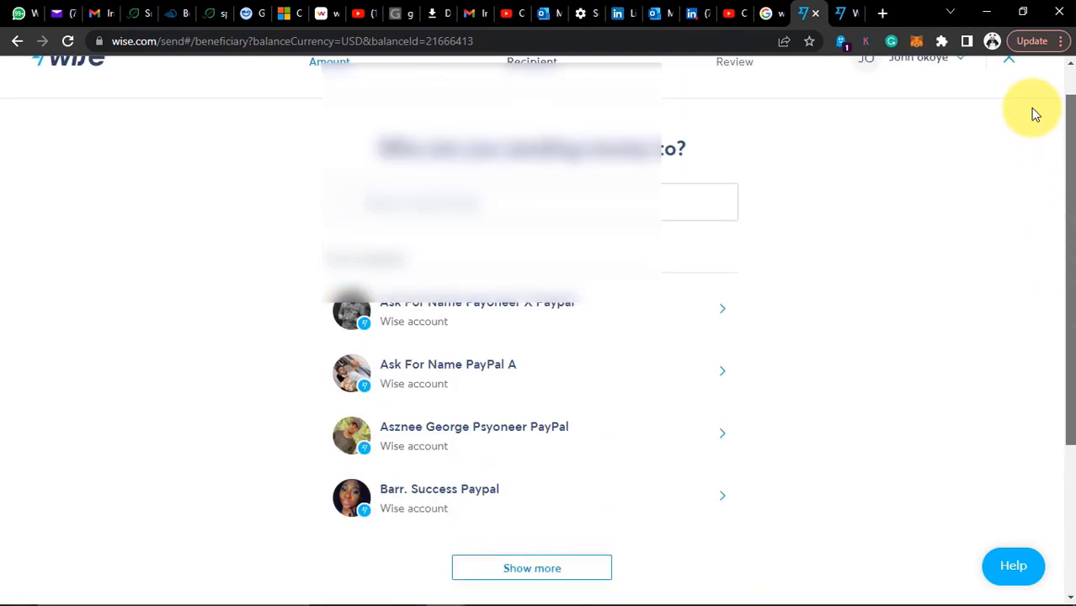
left_click(450, 242)
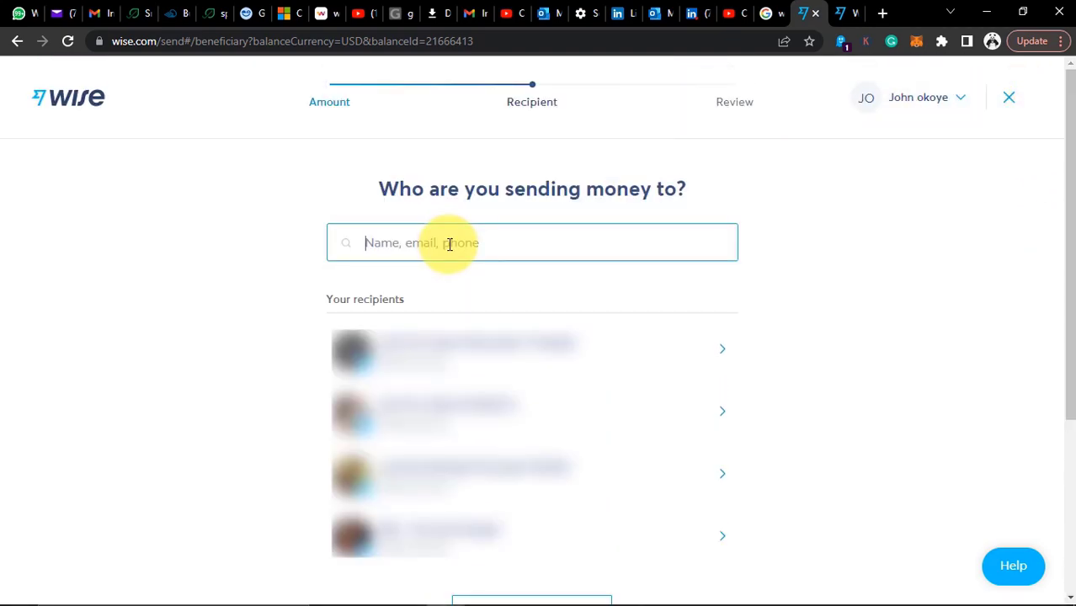
key("ctrl+v")
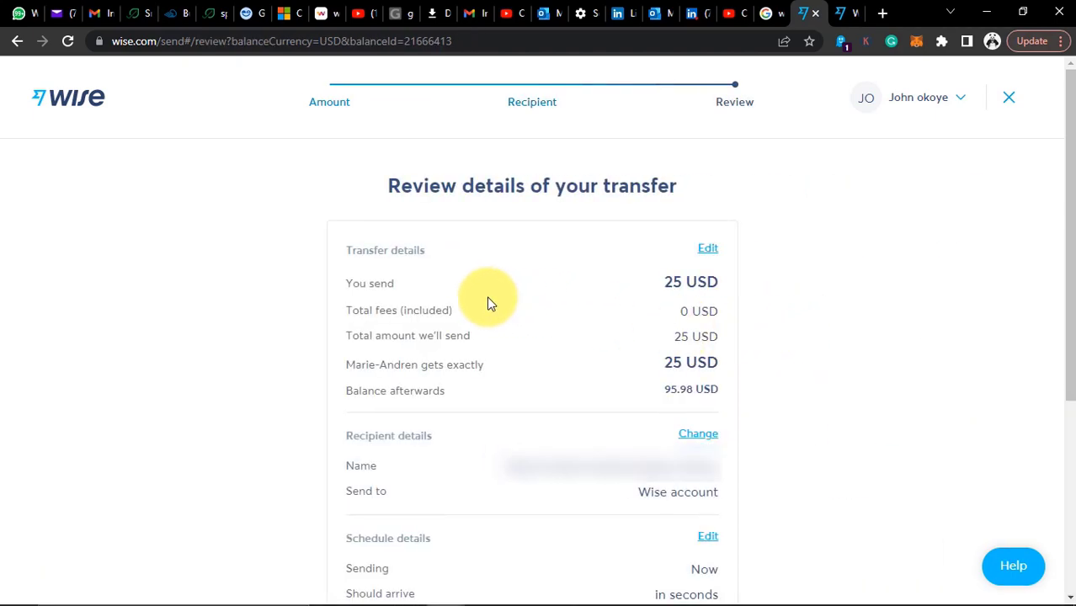
scroll(487, 301, "down", 4)
left_click(536, 570)
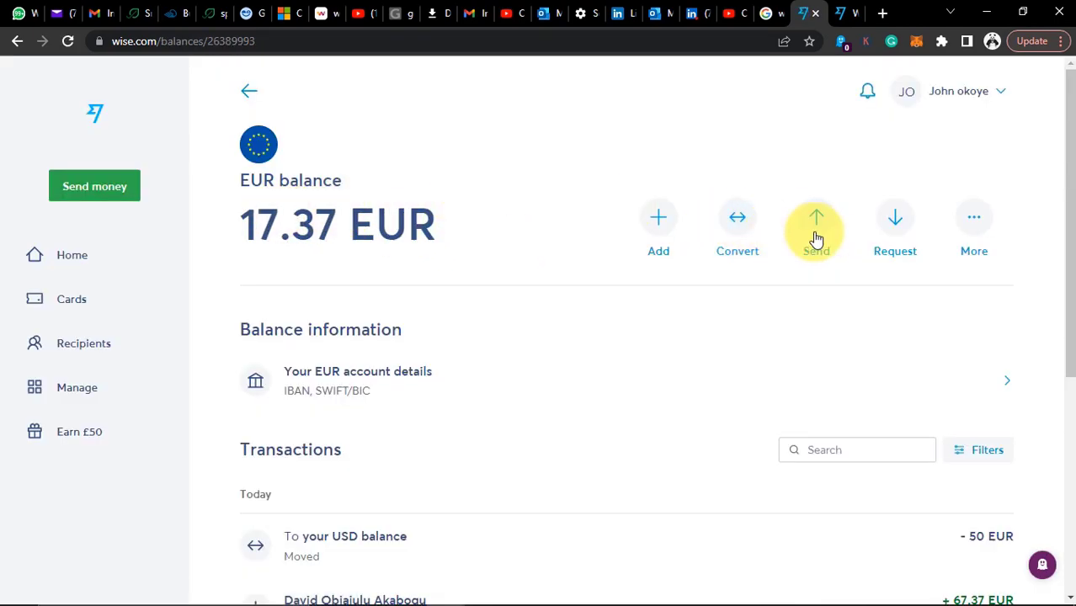
left_click(816, 240)
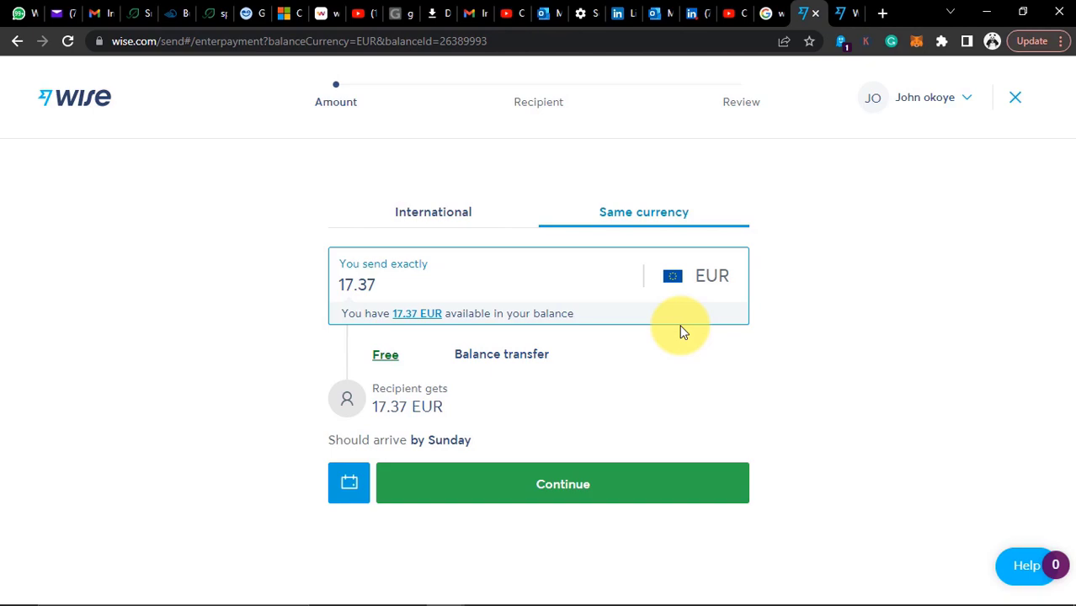
Continue the 17.37 EUR transfer and try the Business or charity name and IBAN fields
left_click(581, 469)
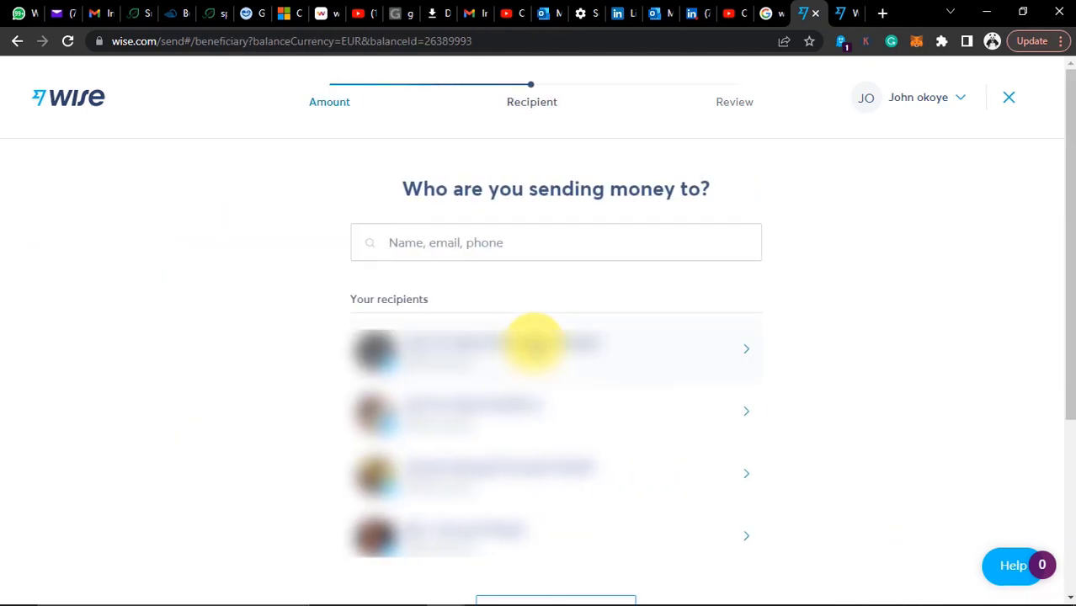
scroll(499, 344, "down", 3)
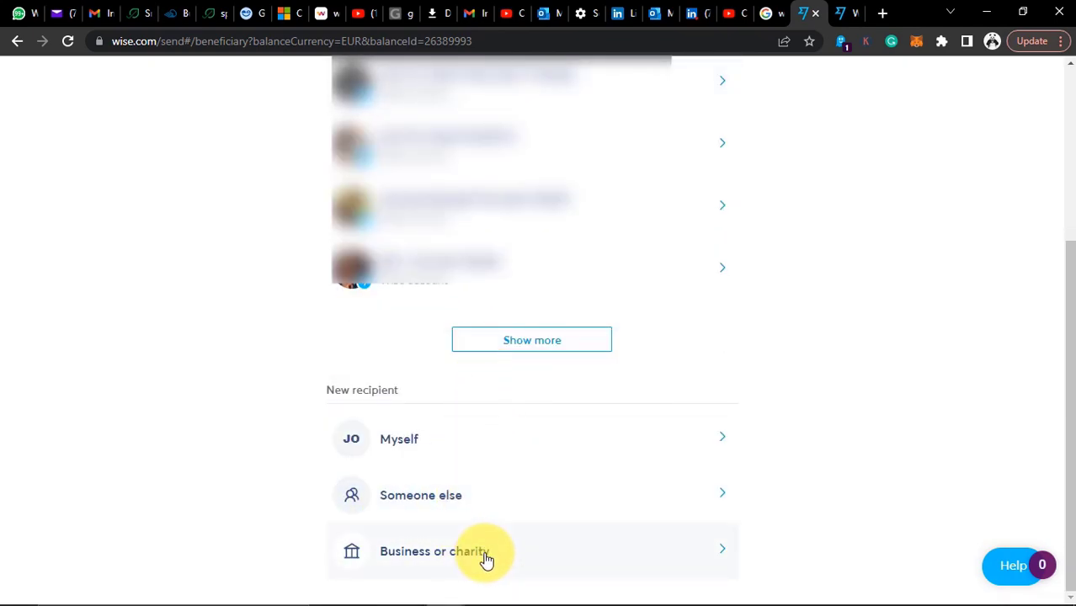
left_click(486, 560)
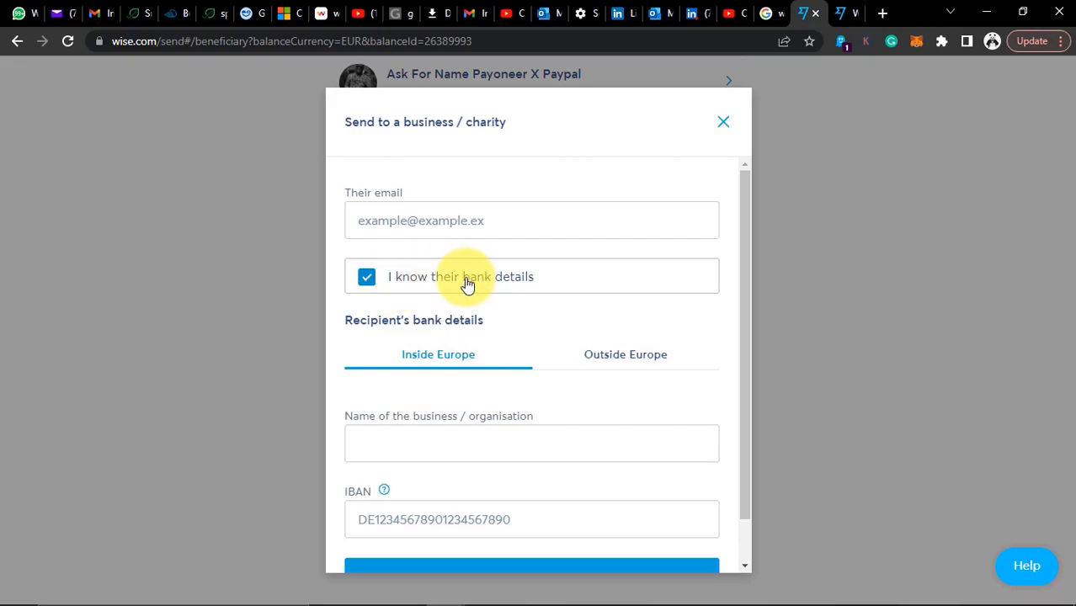
left_click(444, 443)
scroll(435, 442, "down", 1)
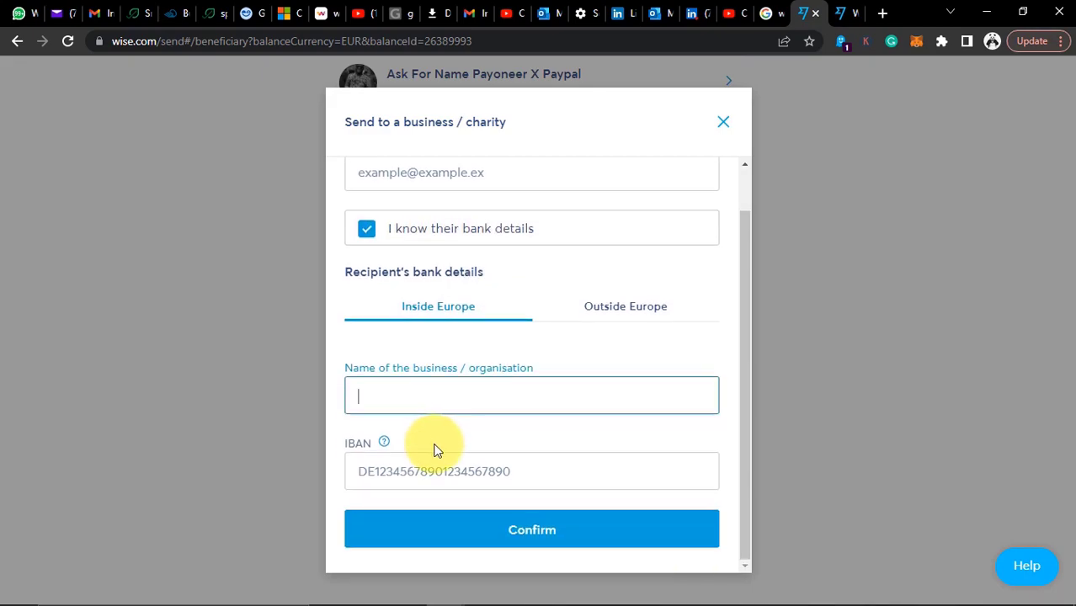
left_click(418, 464)
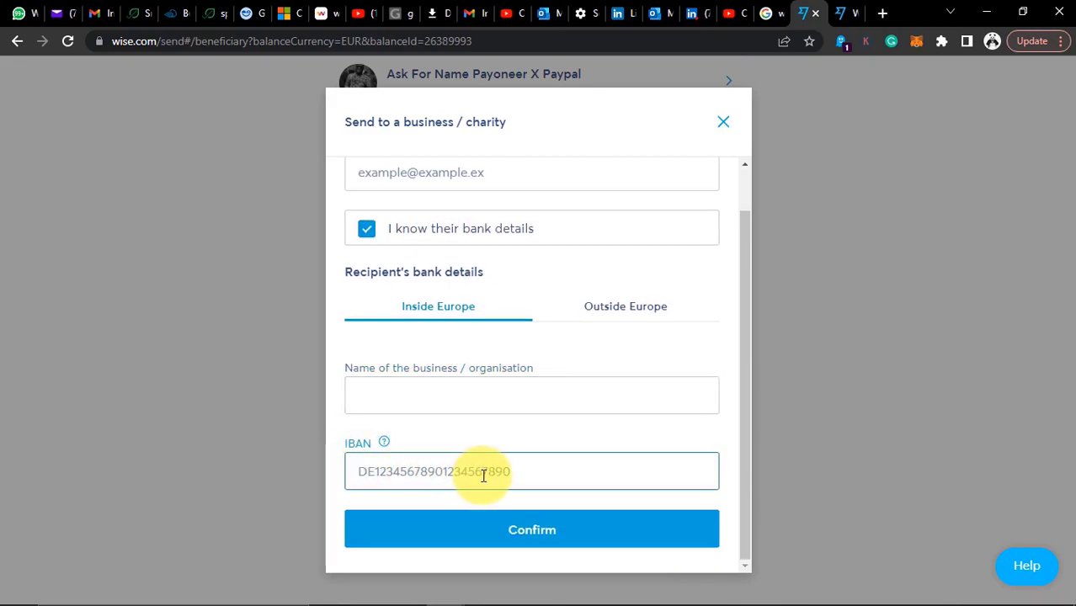
scroll(689, 177, "up", 1)
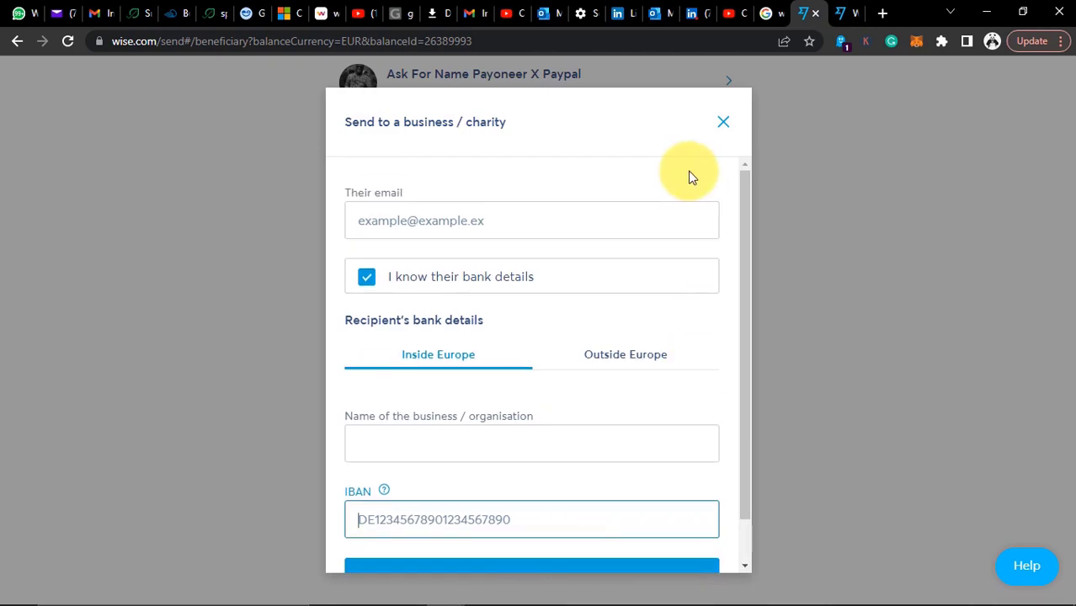
Check the Outside Europe bank details, close the business form, and abandon the euro transfer
left_click(654, 354)
scroll(533, 438, "down", 3)
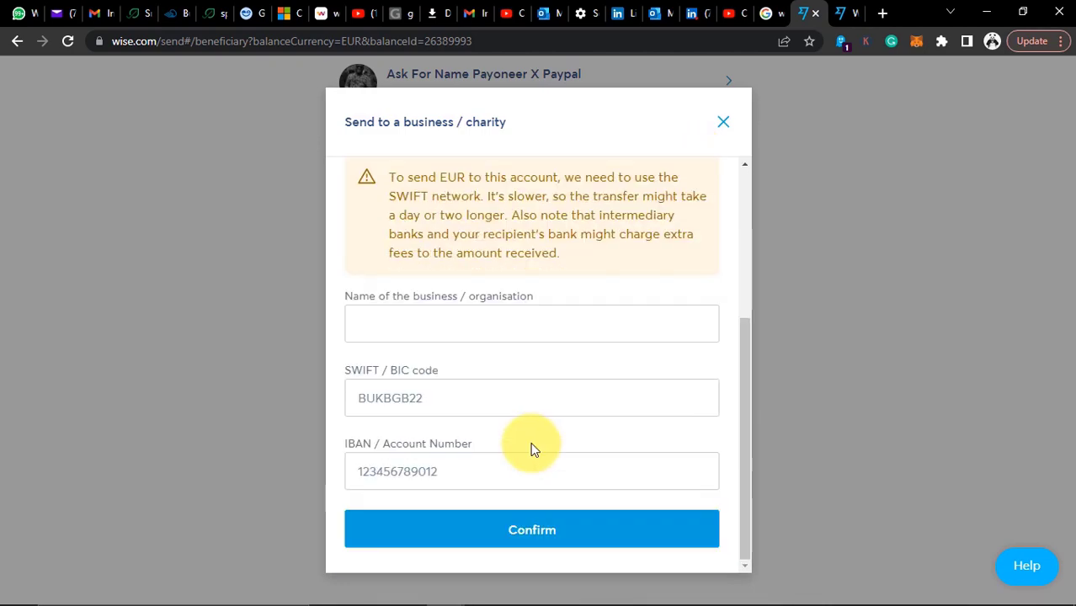
scroll(640, 236, "up", 3)
left_click(724, 122)
scroll(674, 231, "up", 3)
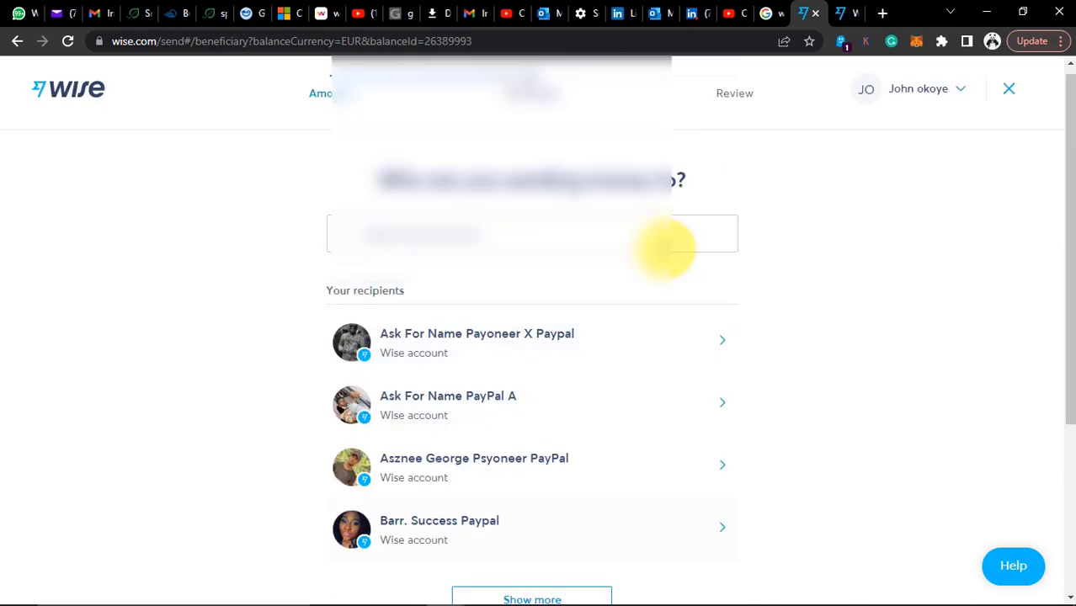
left_click(1008, 90)
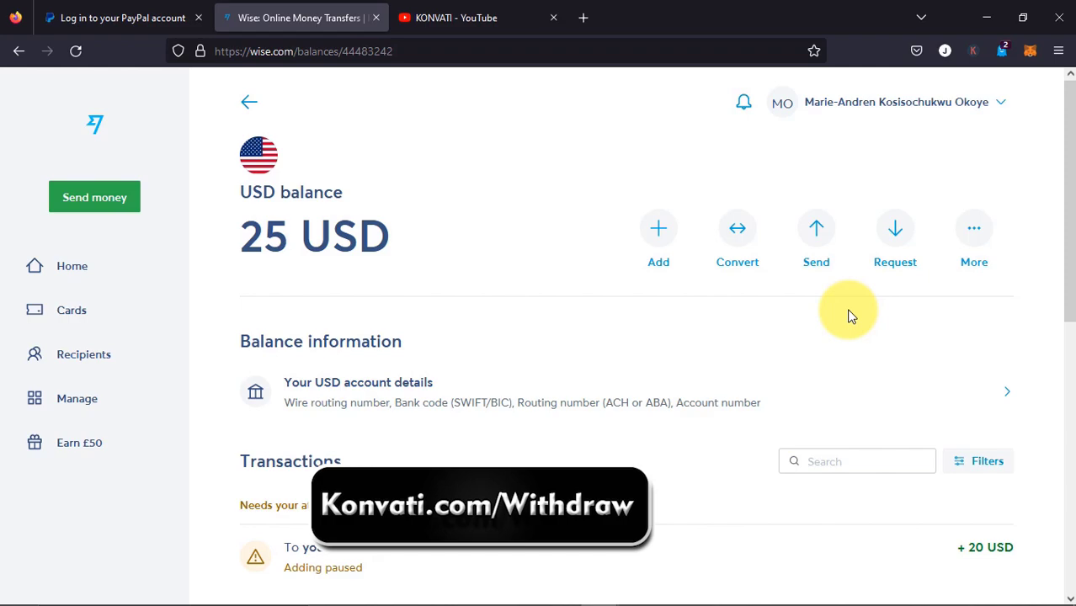
From the second account, send all 25 USD to the first account holder, dismissing the pending-transfer warning
left_click(819, 240)
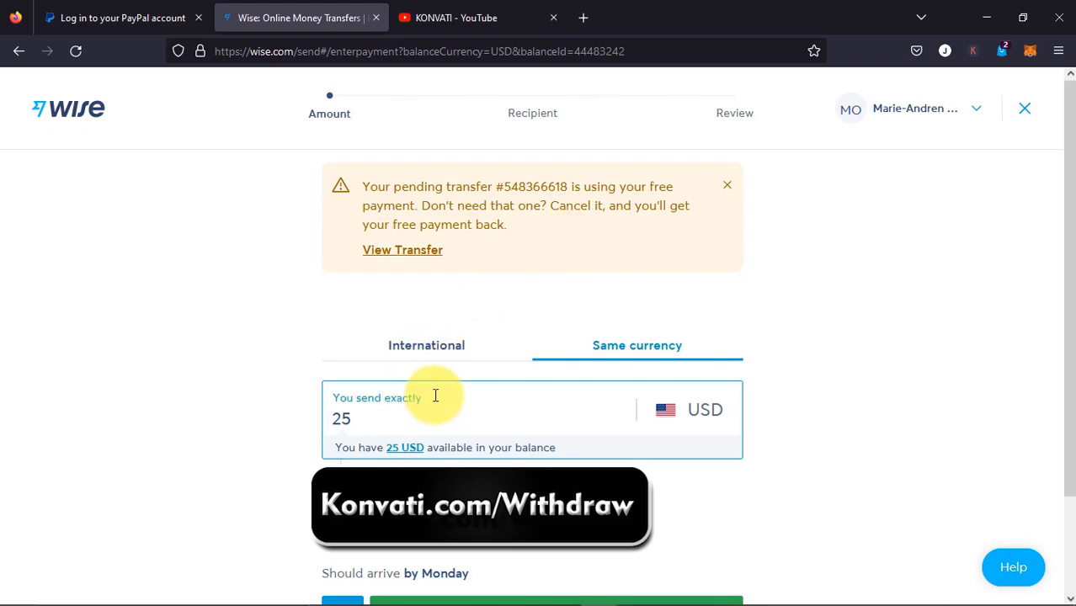
scroll(421, 400, "down", 2)
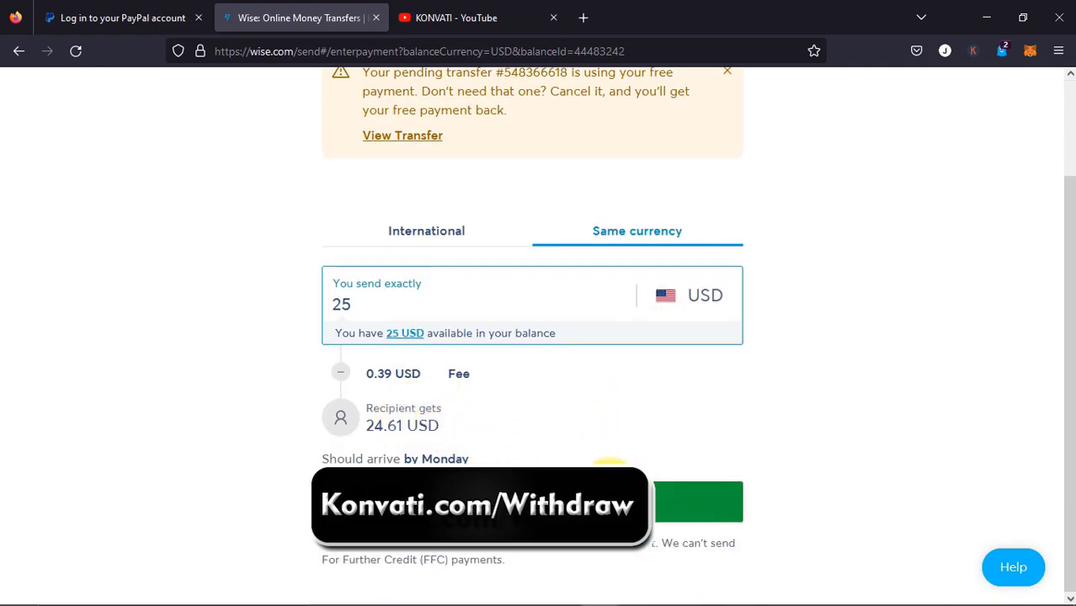
left_click(621, 494)
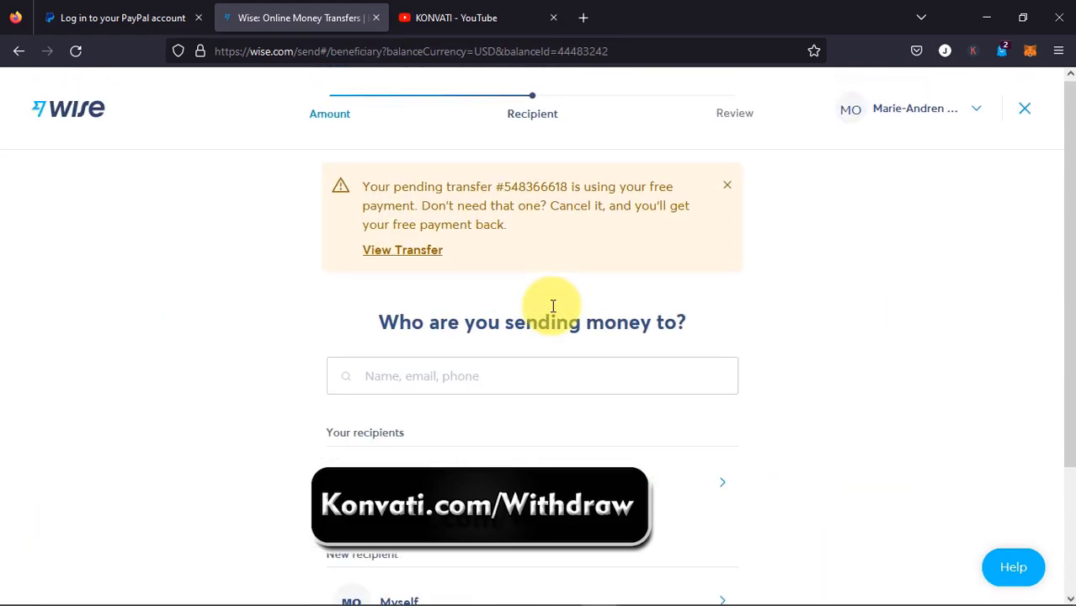
left_click(727, 184)
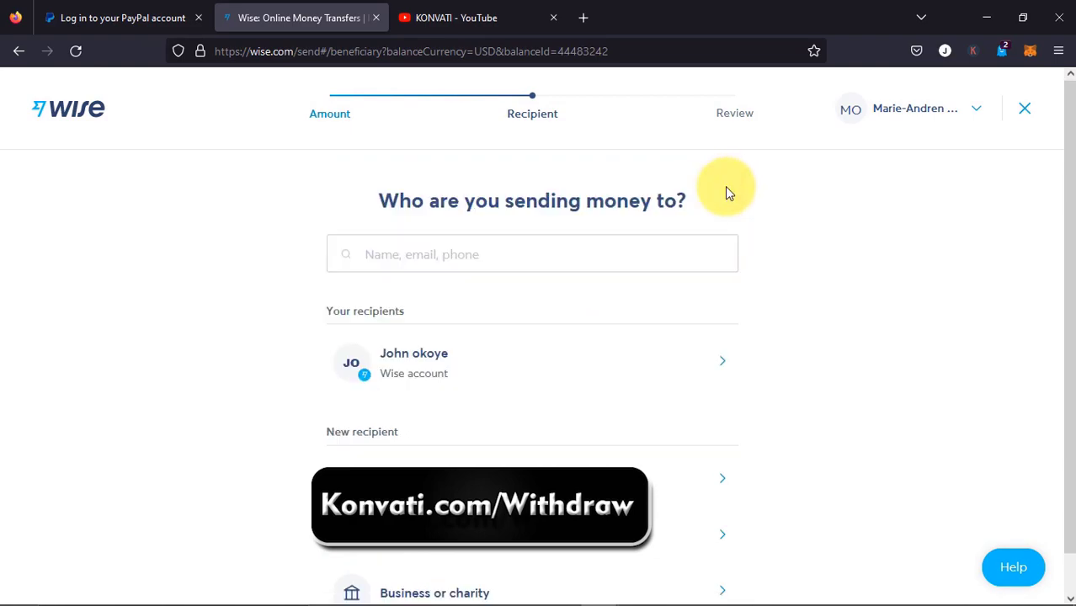
left_click(428, 368)
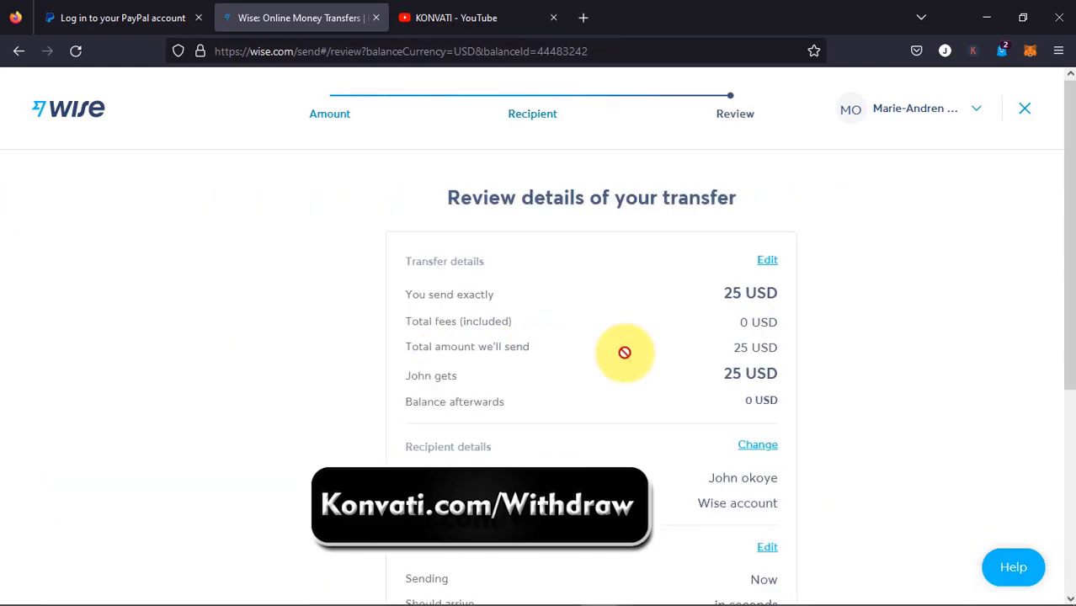
scroll(639, 350, "down", 4)
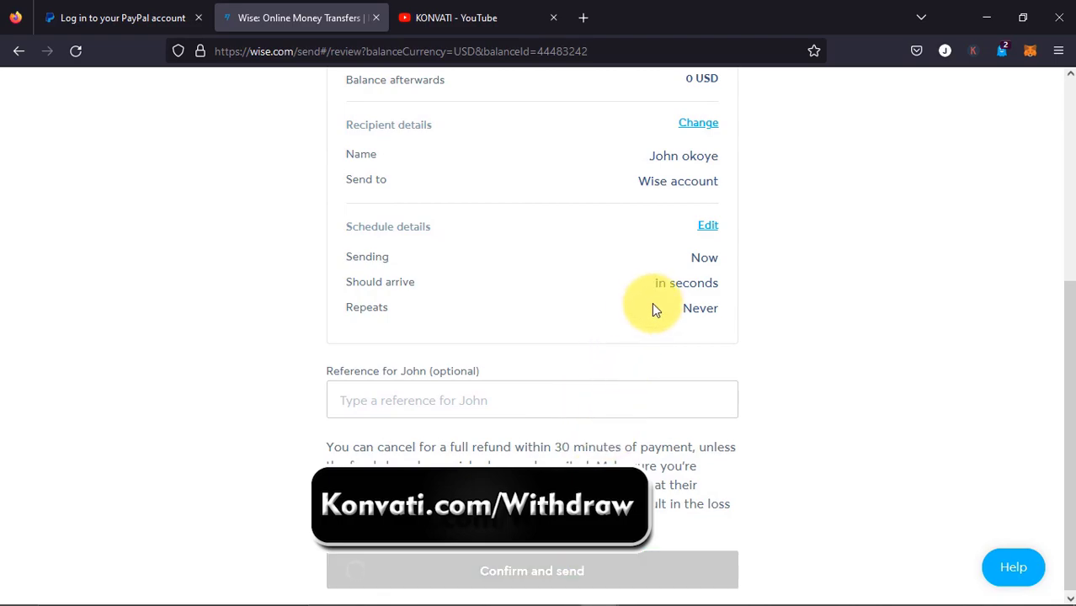
scroll(614, 361, "up", 3)
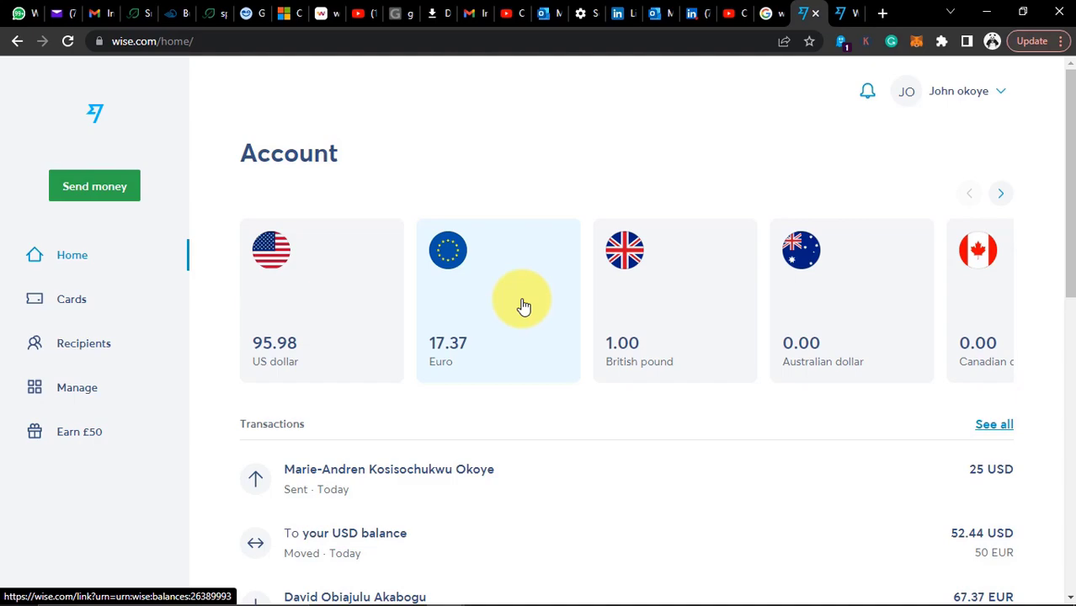
Back on the first account, check the 120.98 USD balance and open Manage > Account details
left_click(842, 12)
scroll(425, 438, "down", 2)
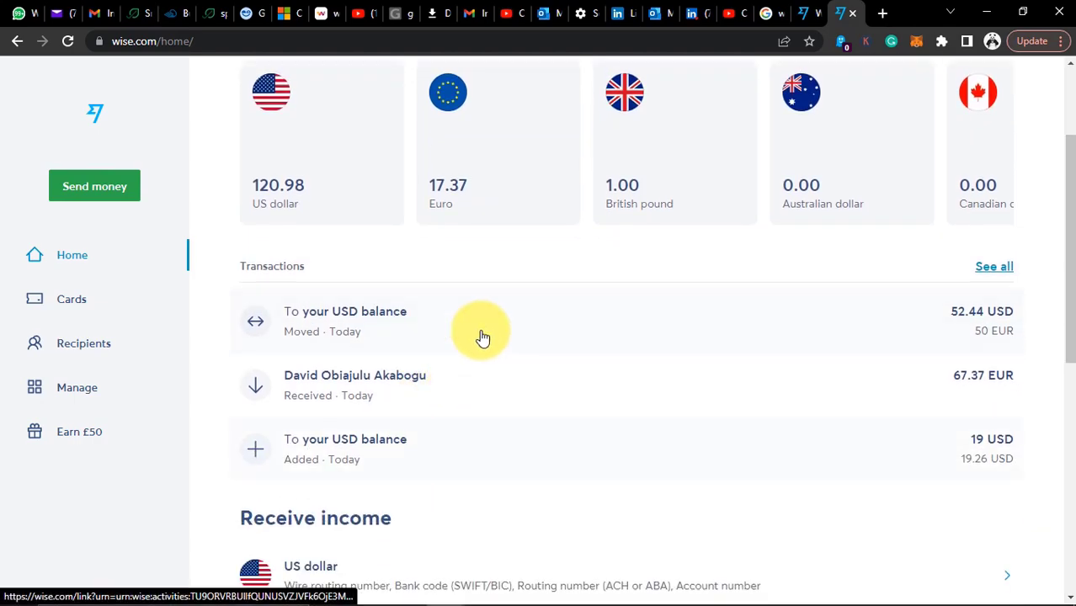
left_click(101, 397)
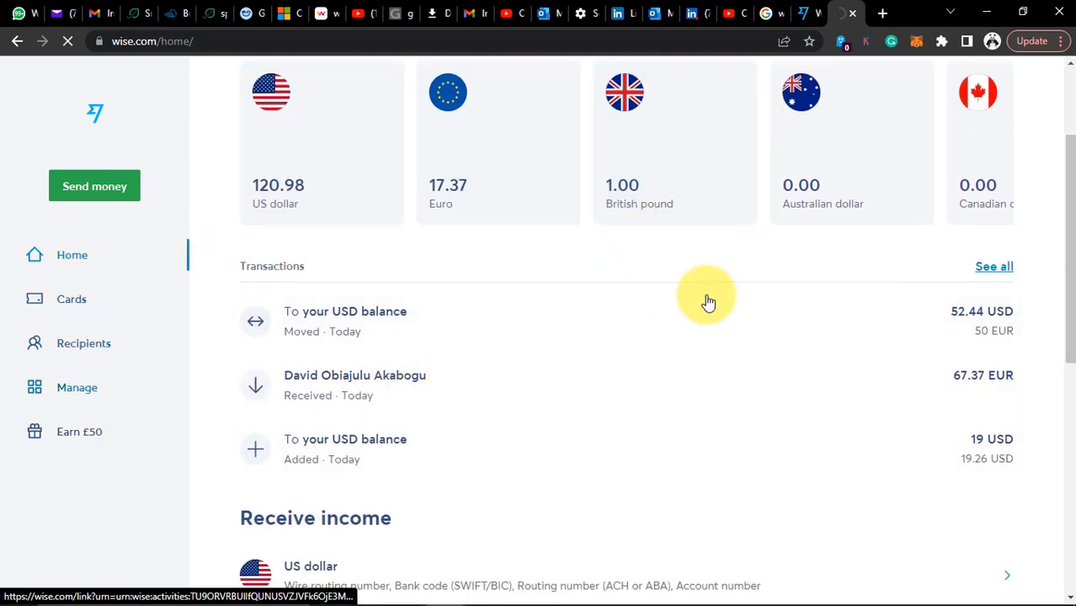
left_click(461, 392)
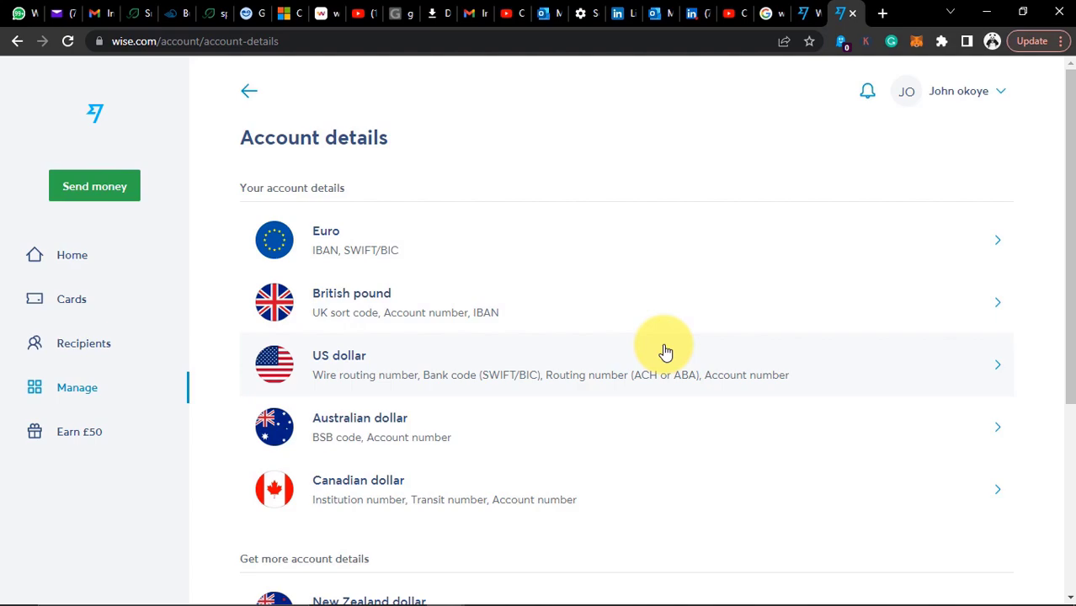
left_click(608, 497)
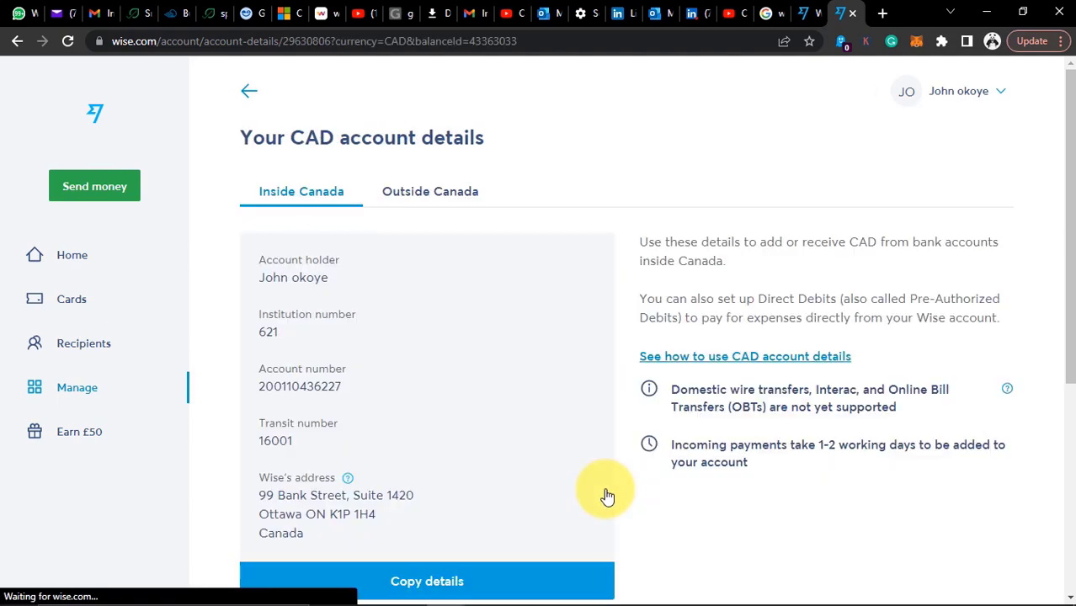
left_click(247, 92)
left_click(362, 256)
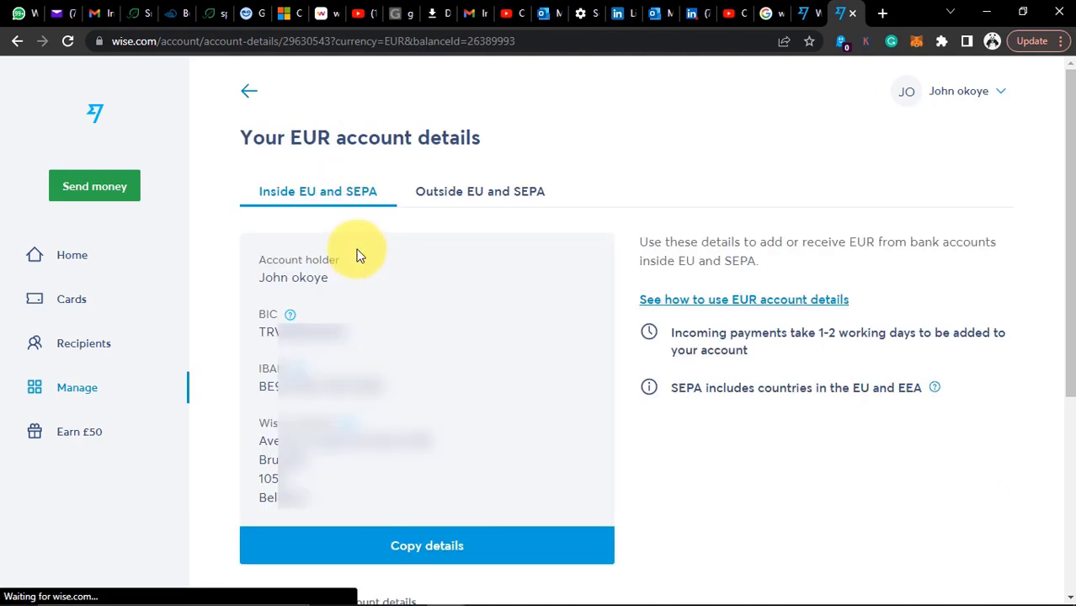
left_click(246, 91)
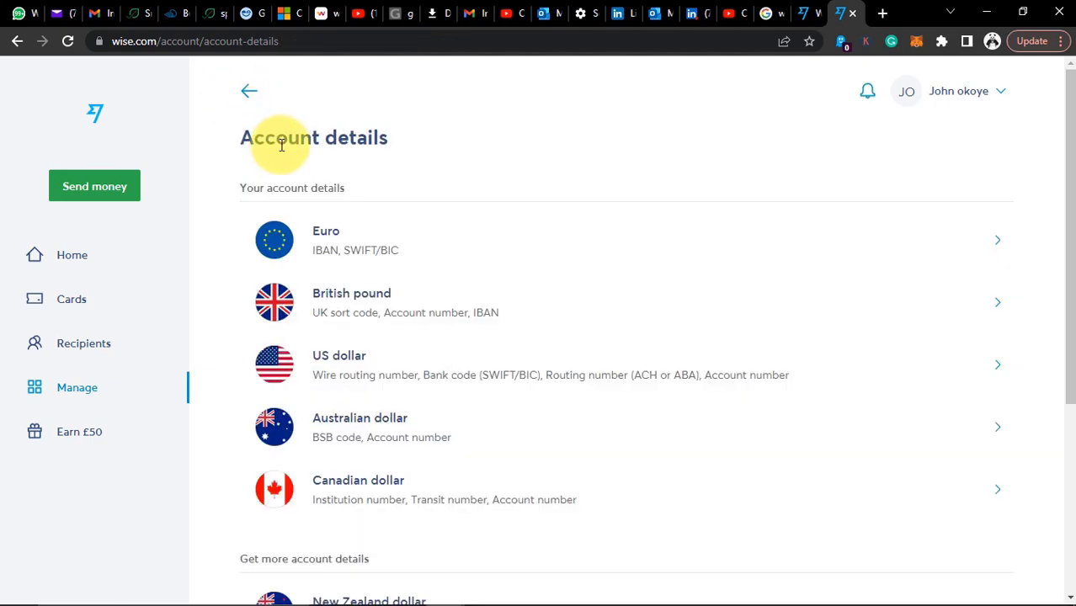
scroll(282, 144, "down", 4)
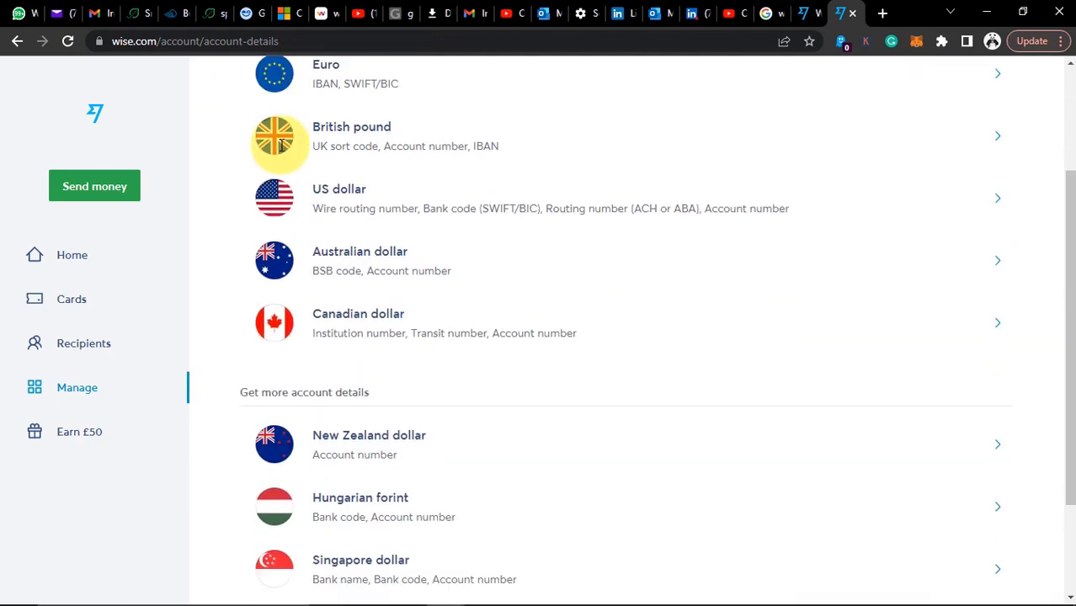
scroll(282, 145, "up", 4)
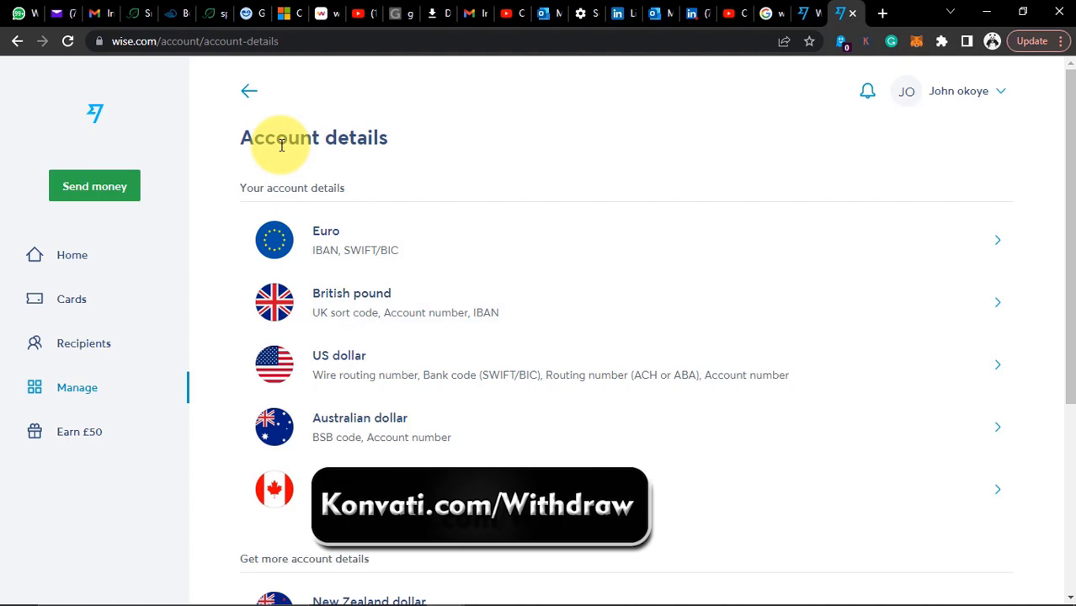
Scroll the Account details list down to the Get more account details currencies and back
scroll(514, 339, "down", 4)
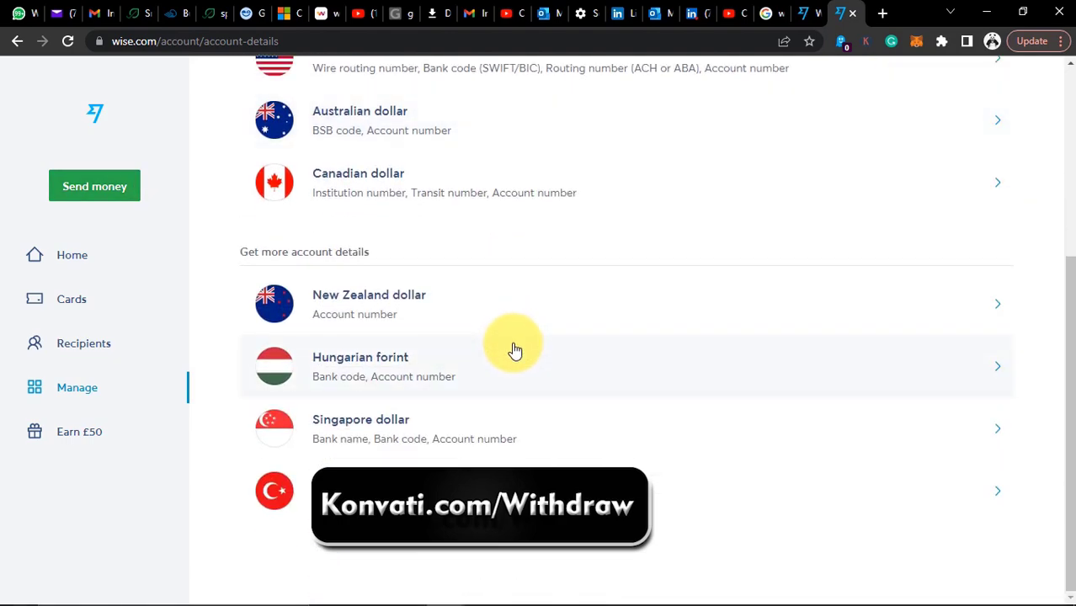
scroll(515, 350, "up", 4)
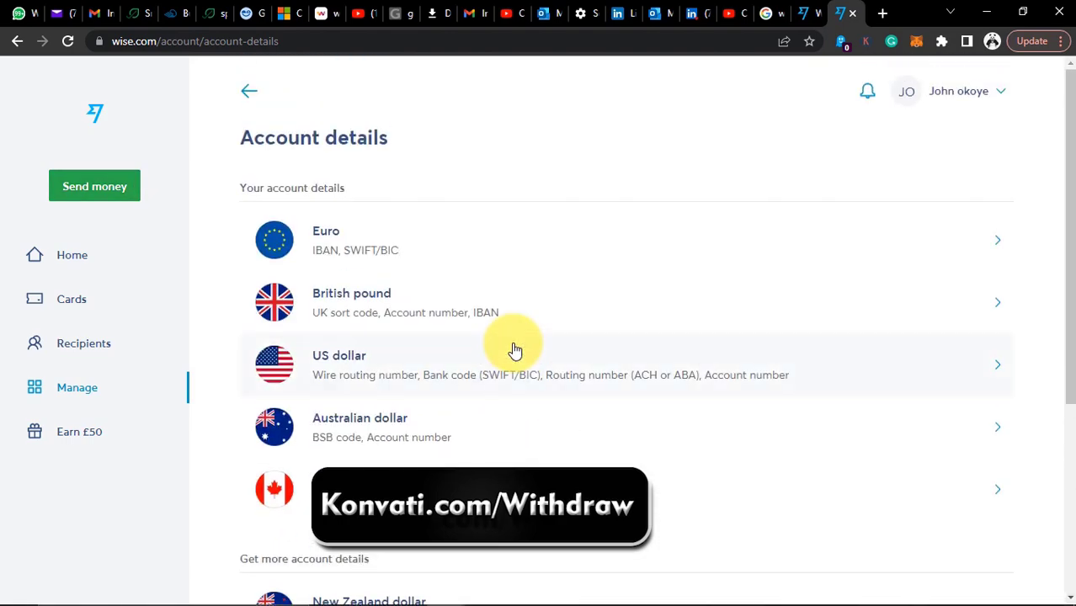
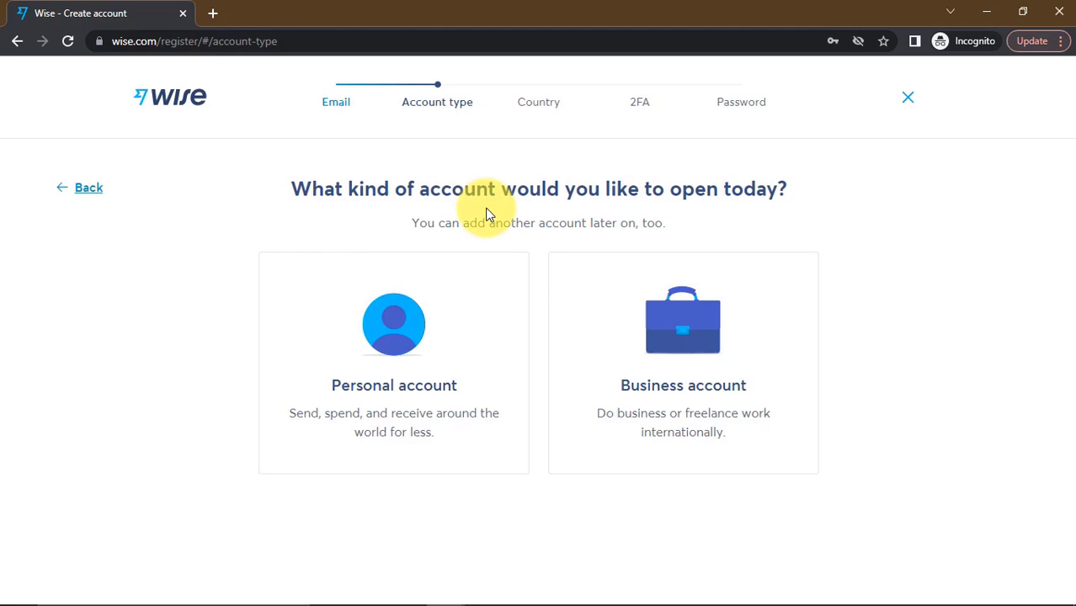
Choose a business account with Niger as the country of registration and continue
left_click(699, 331)
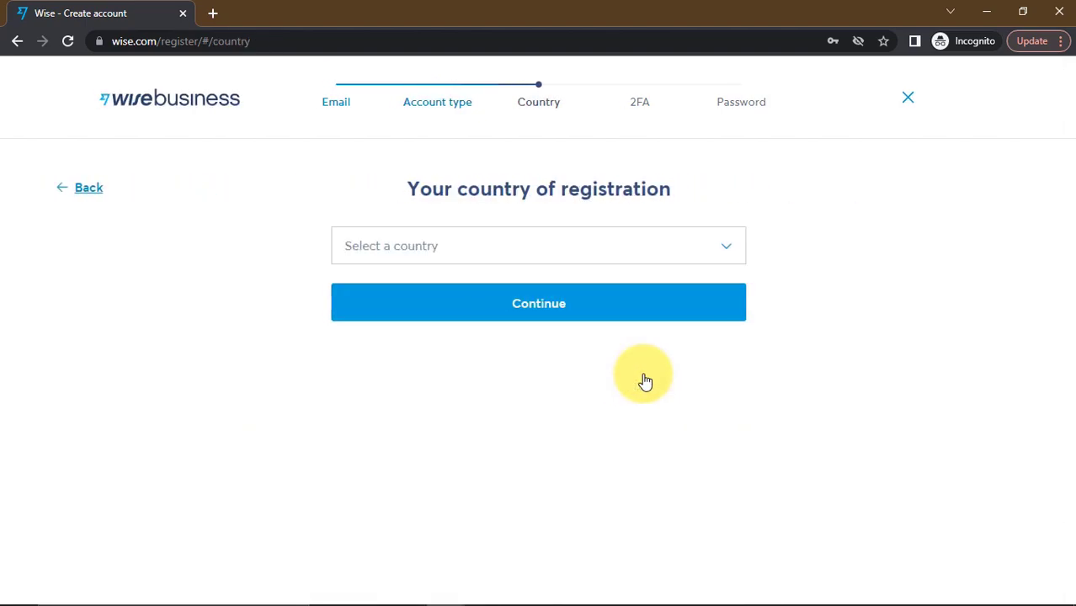
left_click(585, 244)
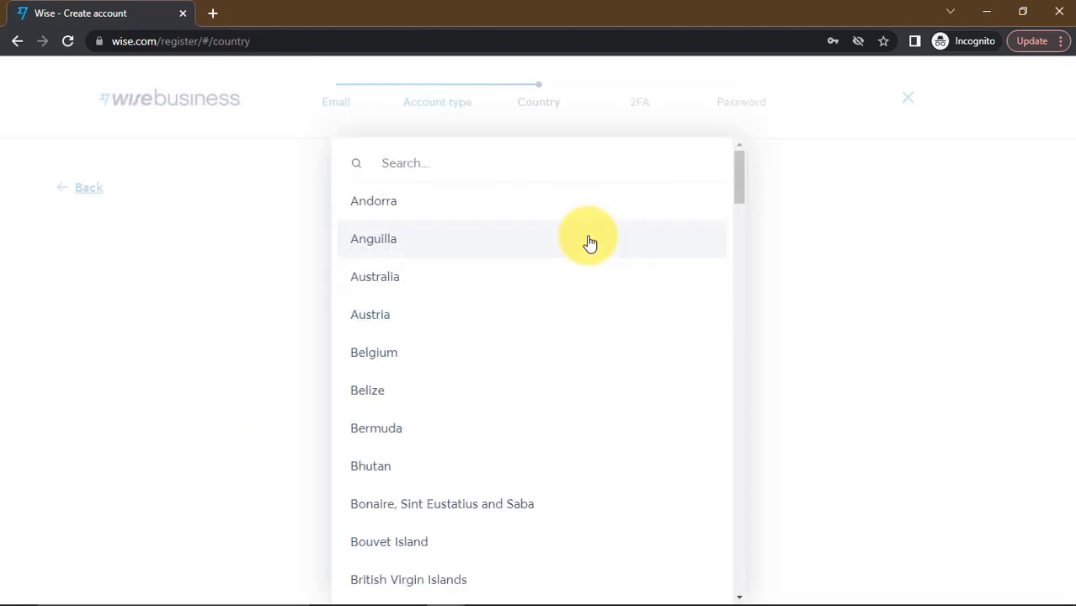
type("nige")
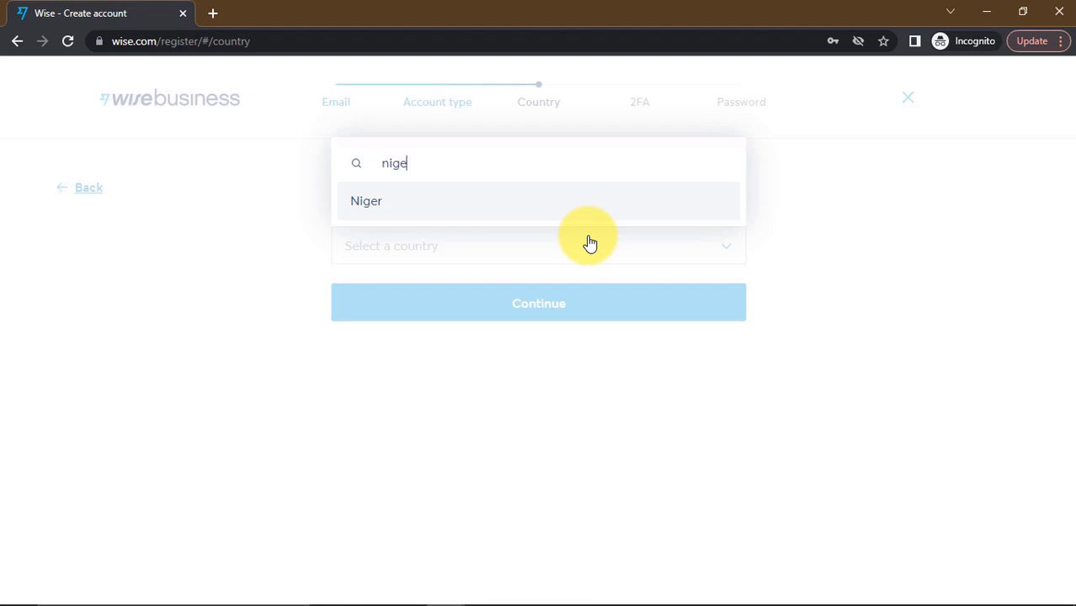
key("BackSpace")
key("BackSpace")
key("BackSpace")
key("BackSpace")
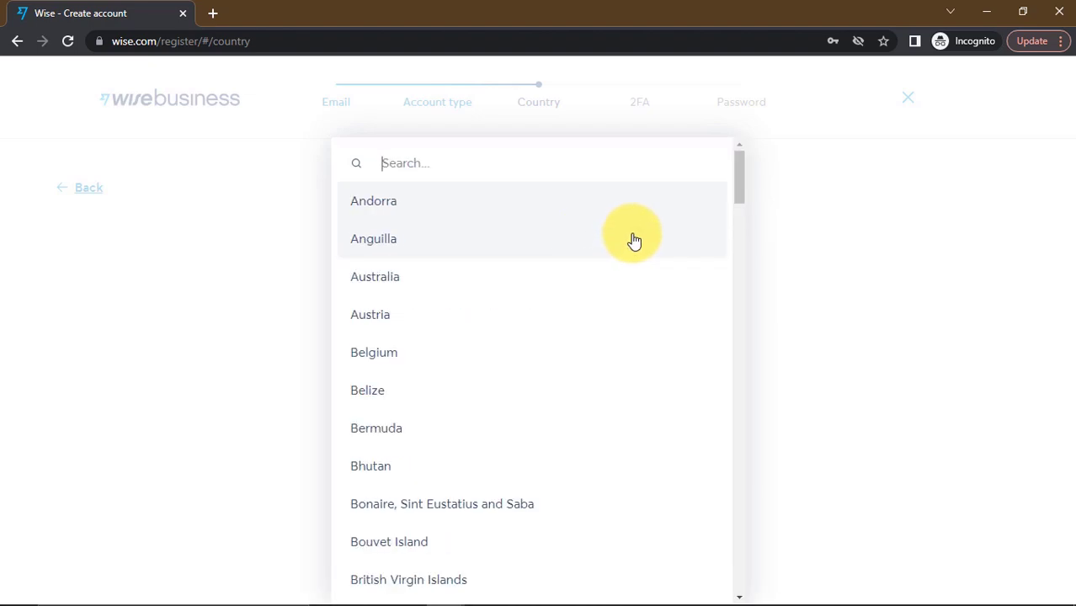
left_click_drag(737, 179, 661, 136)
left_click(625, 158)
type("n")
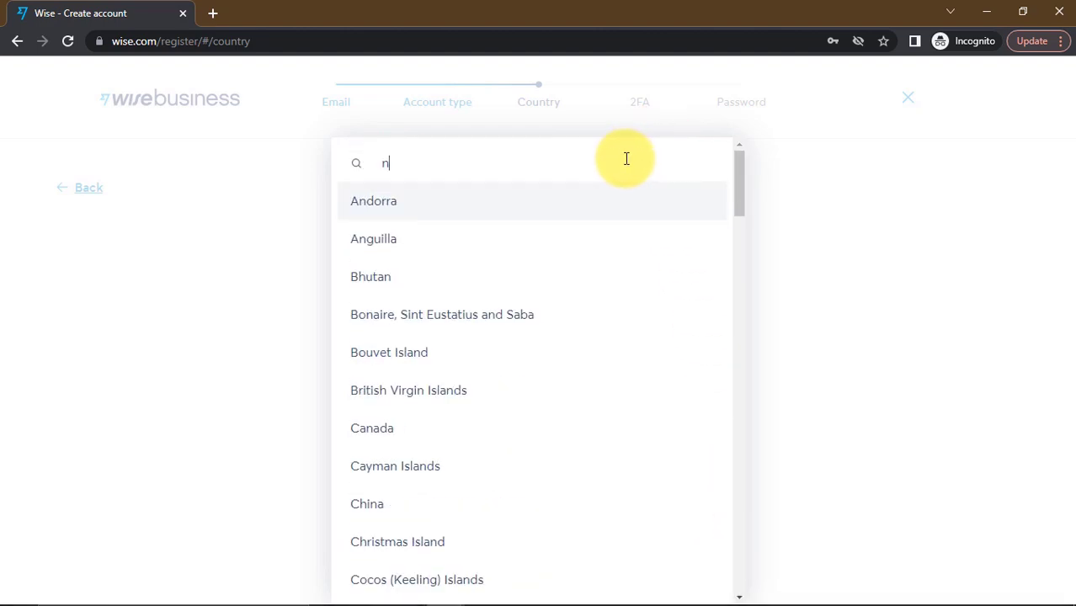
type("iger")
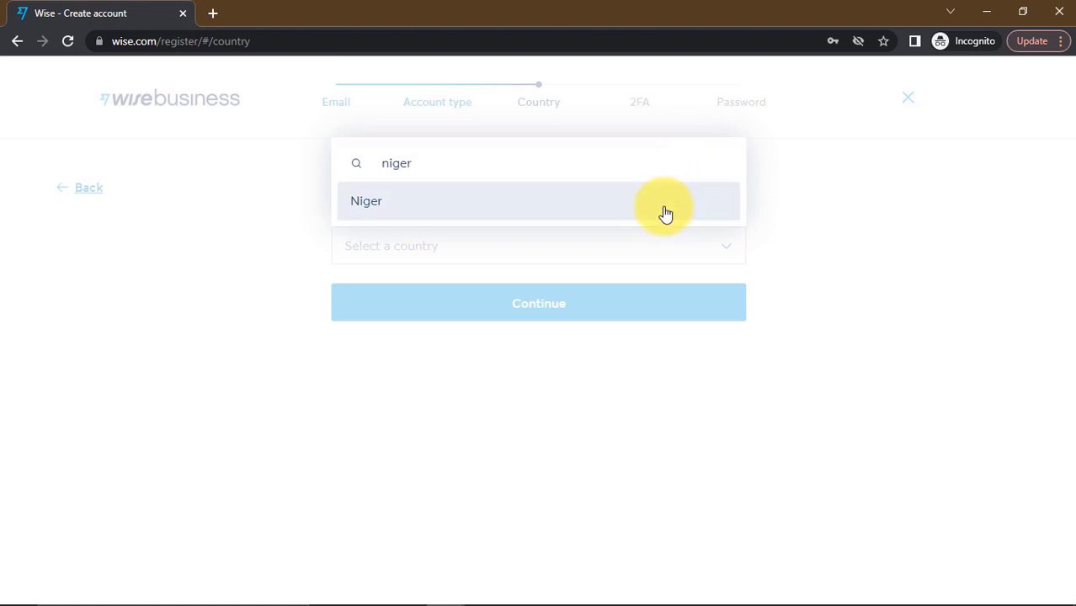
left_click(666, 212)
left_click(548, 329)
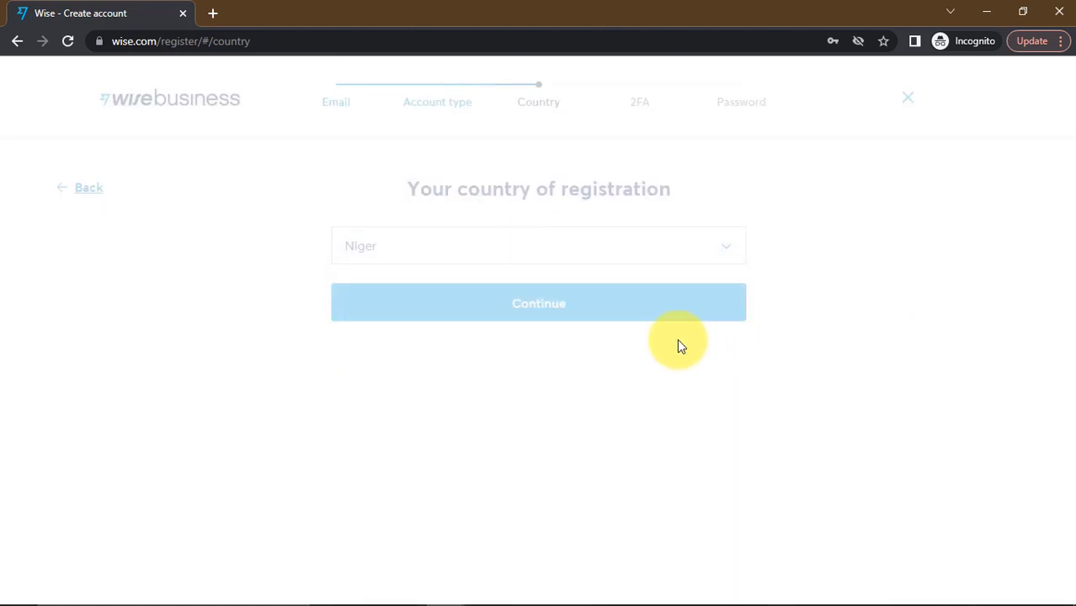
left_click(597, 306)
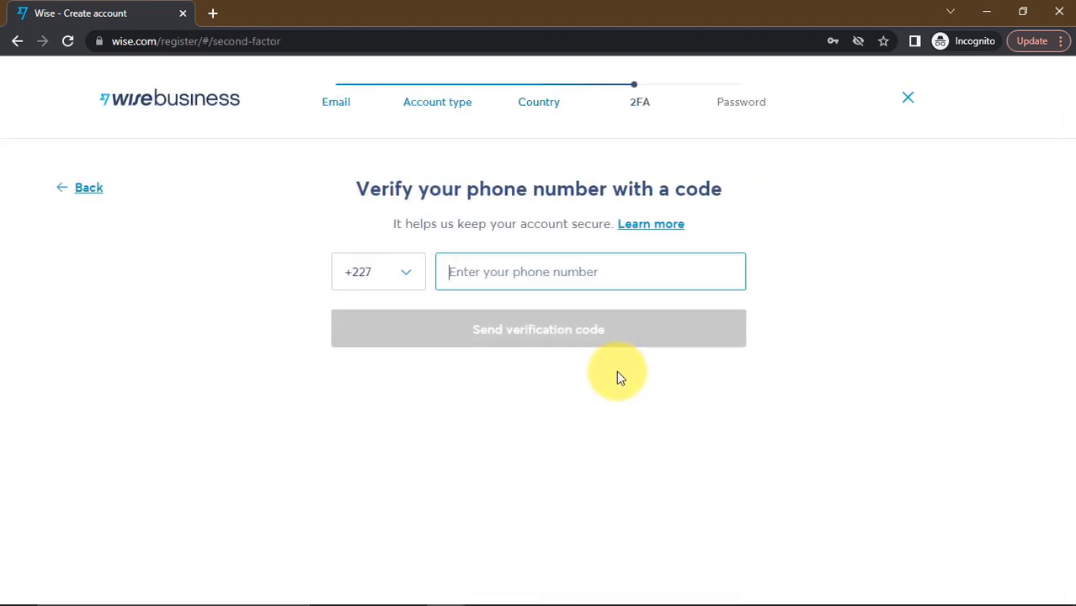
Switch the phone country code to +234 NGA and dismiss the browser autofill suggestions
left_click(383, 273)
type("n")
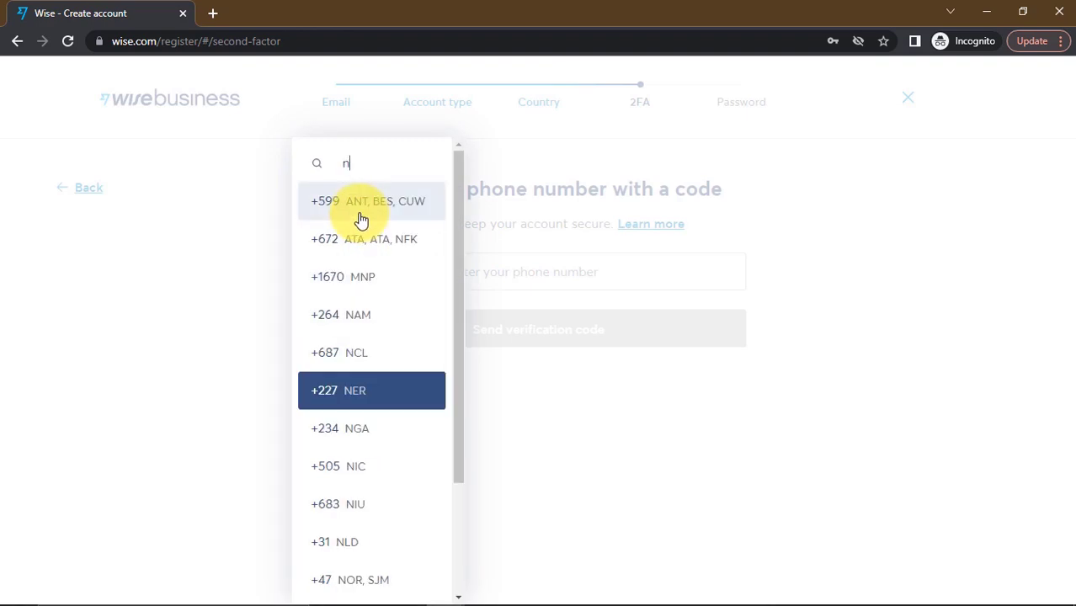
type("gi")
key("BackSpace")
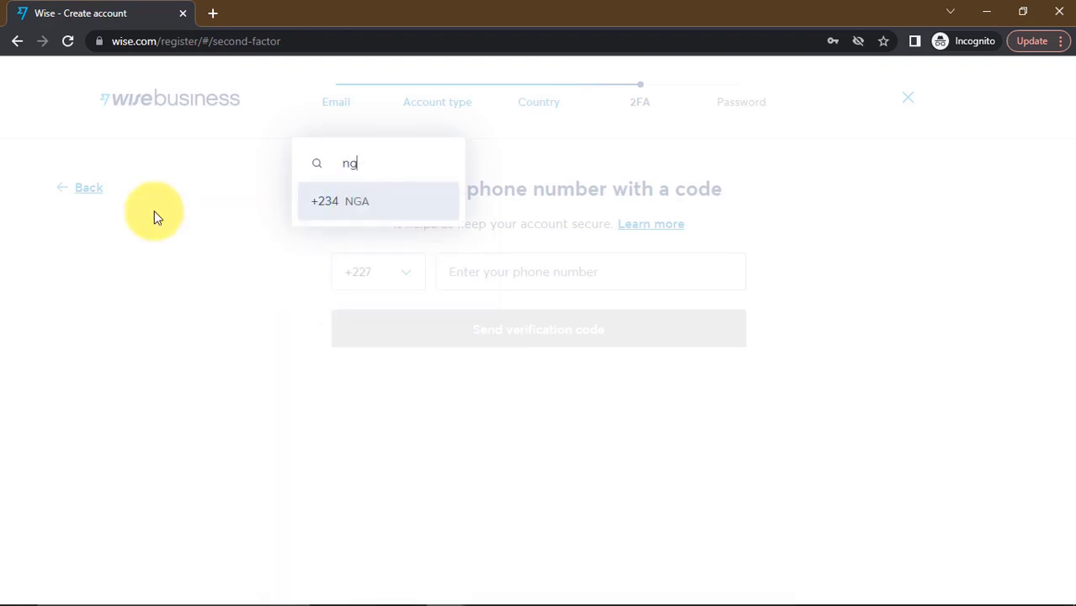
left_click(373, 206)
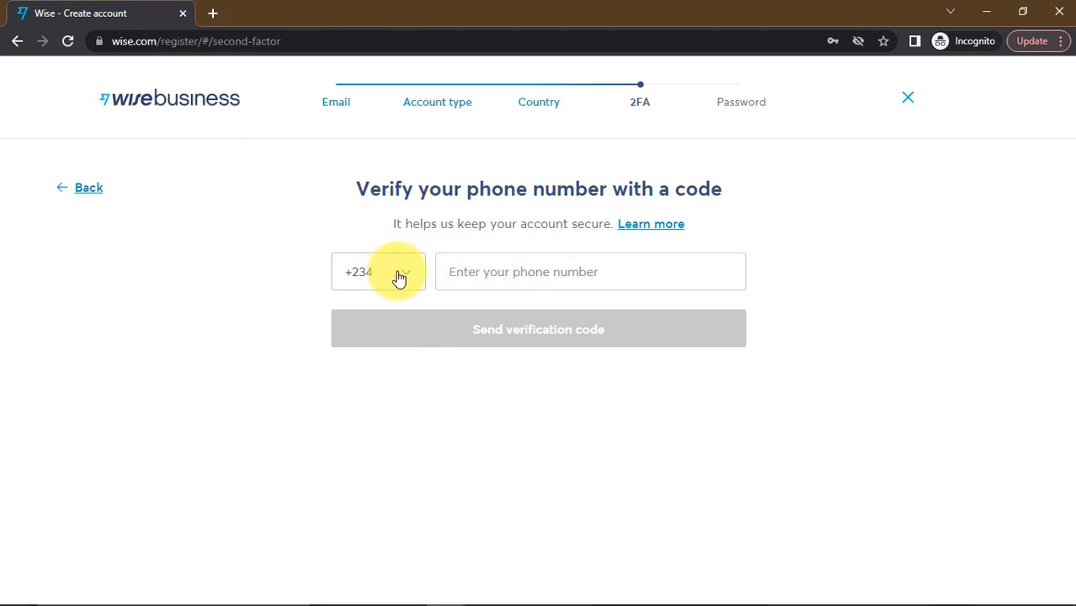
left_click(491, 272)
left_click(902, 359)
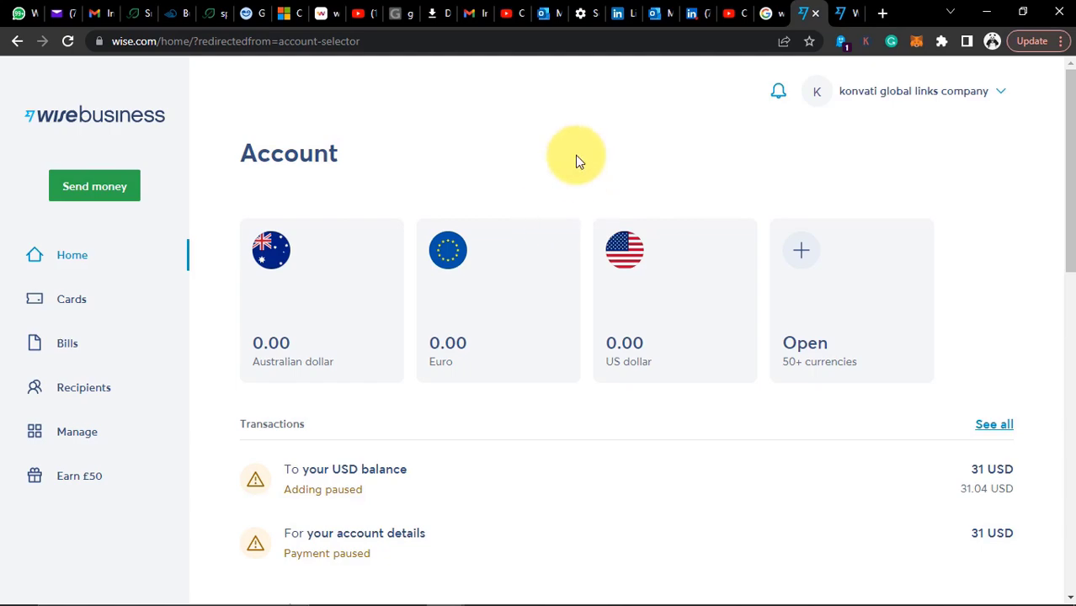
Open the US dollar row under Receive payments to choose balances for account details
scroll(431, 381, "down", 1)
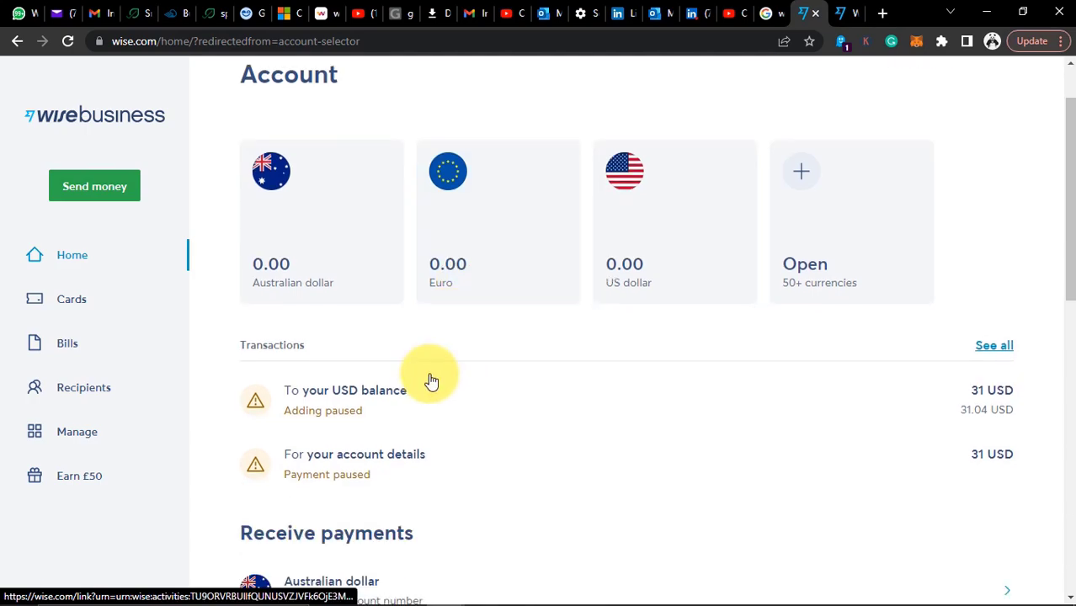
scroll(430, 381, "down", 7)
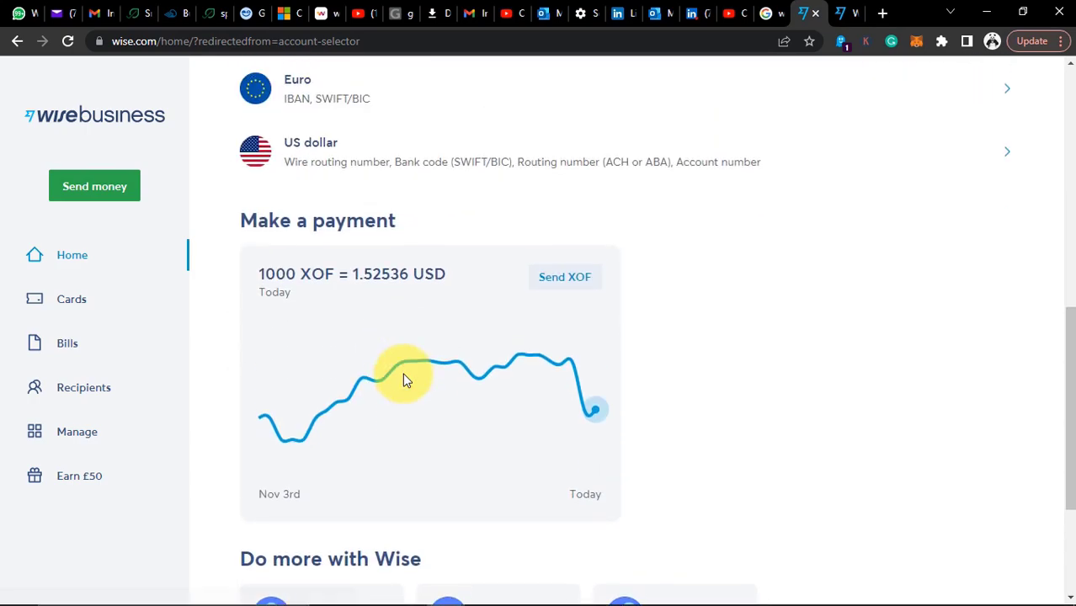
scroll(402, 380, "up", 3)
left_click(427, 419)
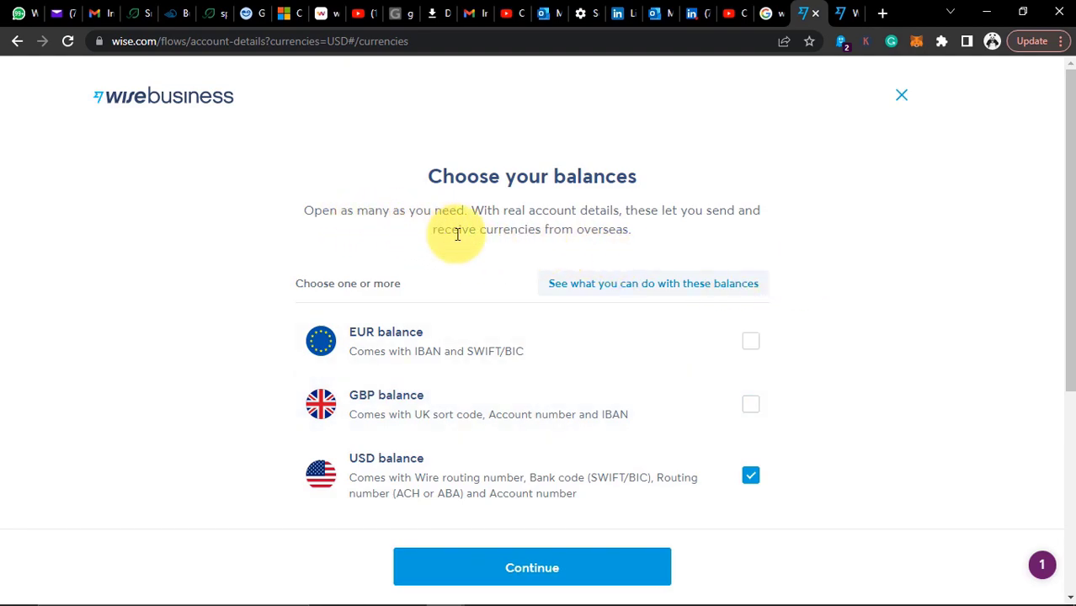
Continue with the USD balance selected to the micro-deposit verification page
left_click(554, 569)
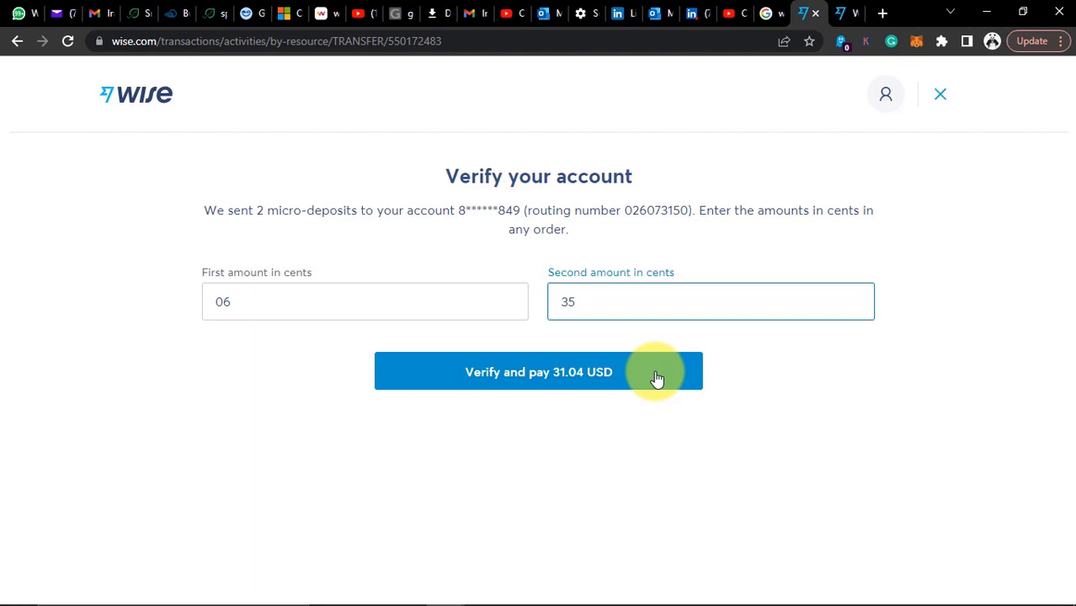
Verify the micro-deposits and pay 31.04 USD to top up the USD balance
left_click(657, 379)
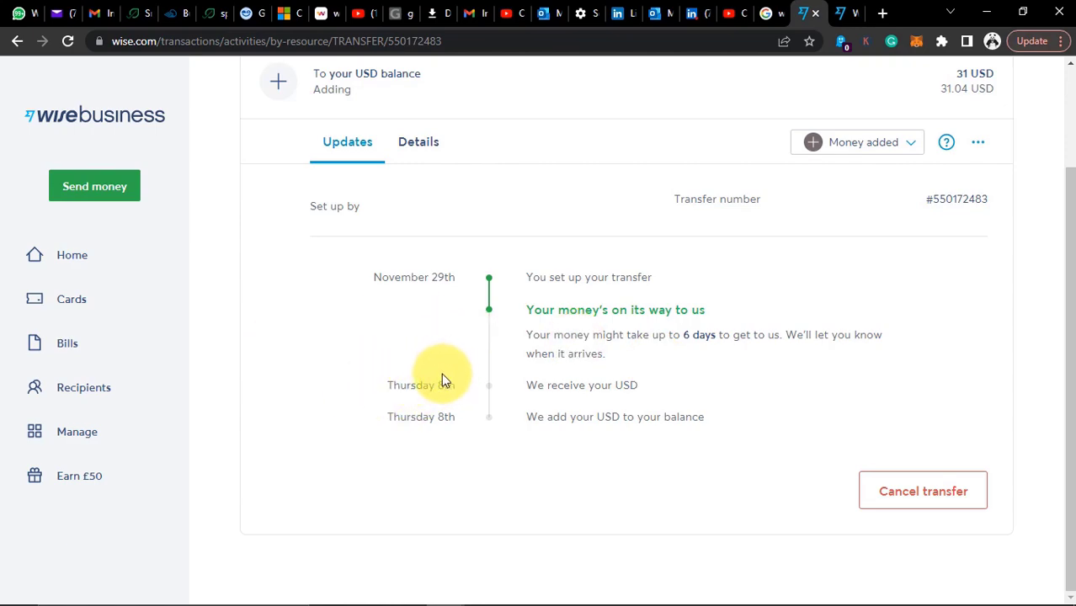
Check the top-up details (31.04 USD sent, 0.04 USD fee, 31 USD received), then return Home
left_click(420, 142)
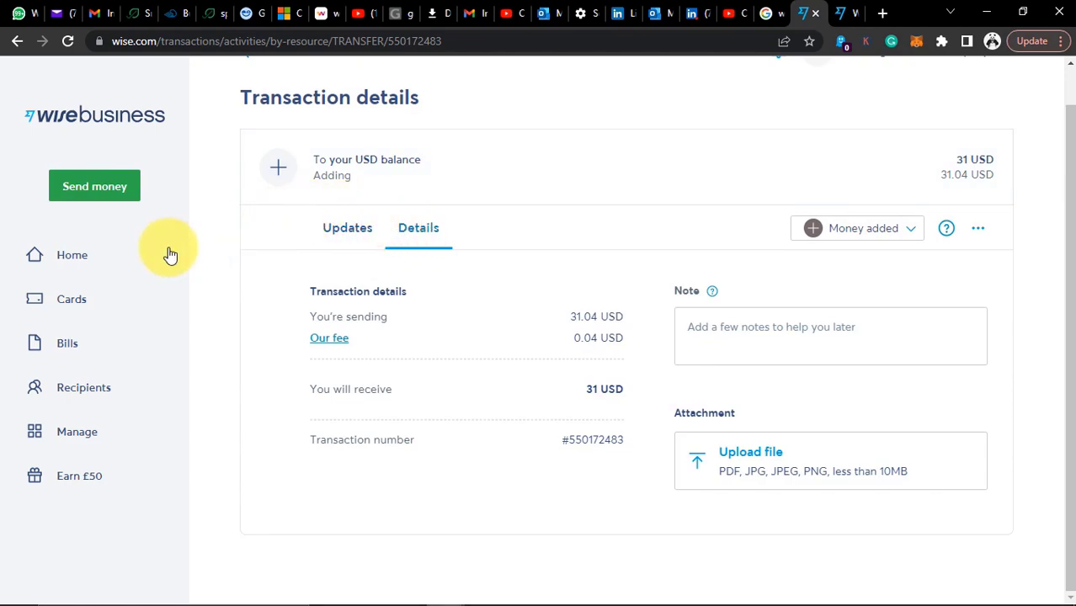
left_click(93, 252)
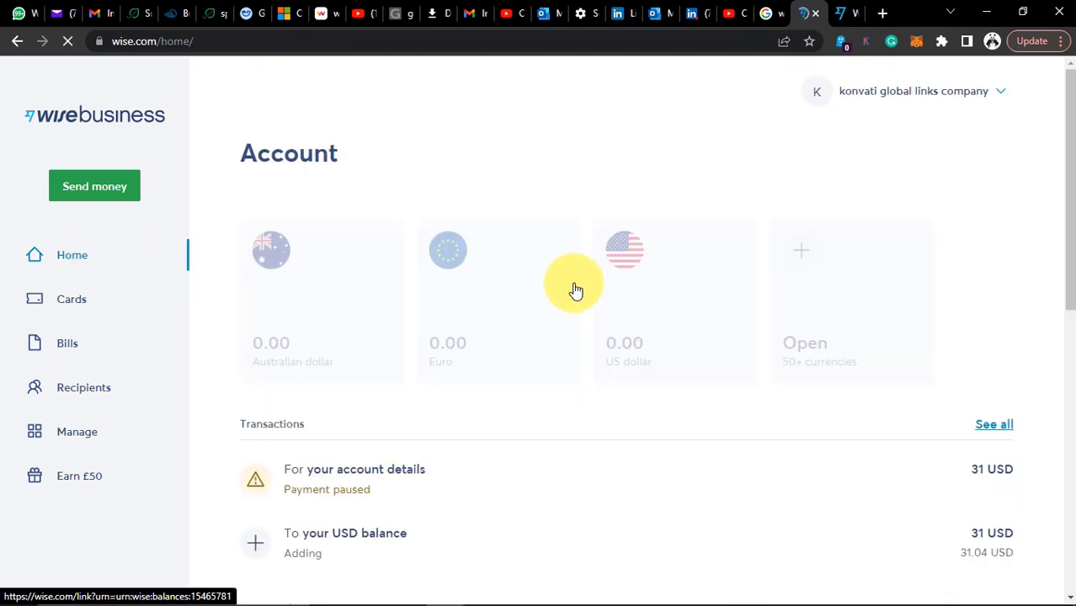